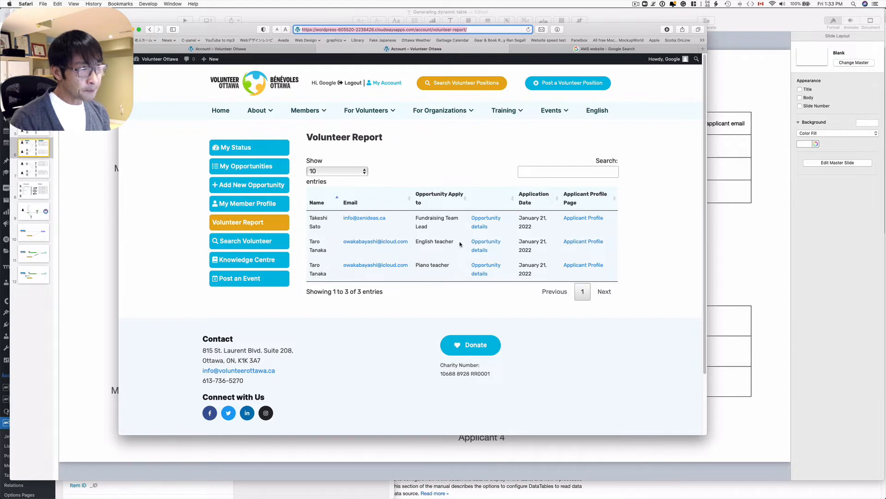
View the profile of the Fundraising Team Lead applicant from the volunteer report, and return to the report
click(581, 221)
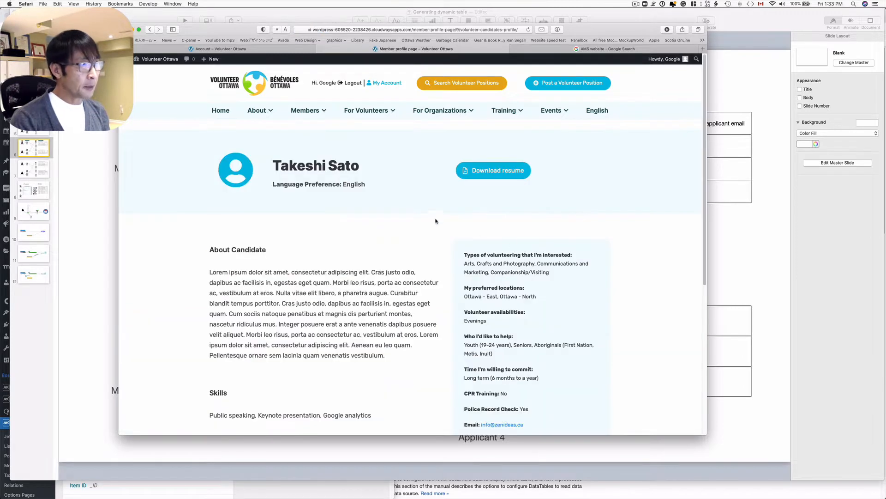
scroll(418, 212, down, 3)
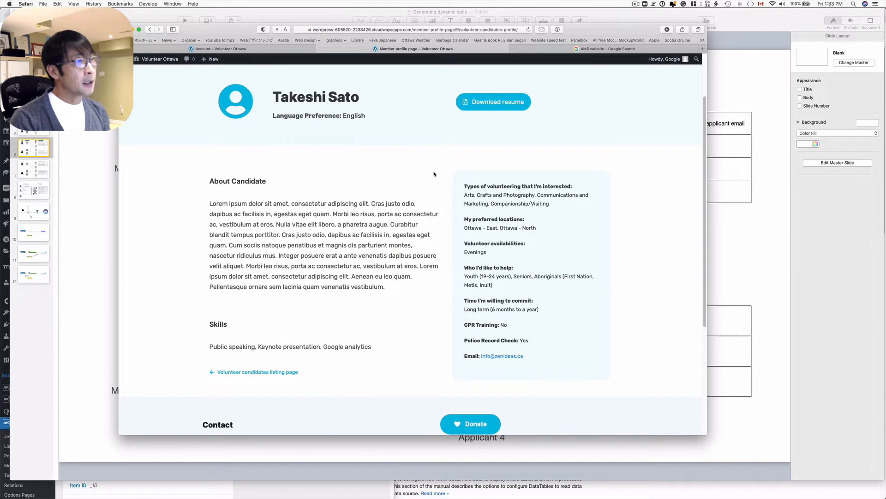
drag(535, 44, 350, 162)
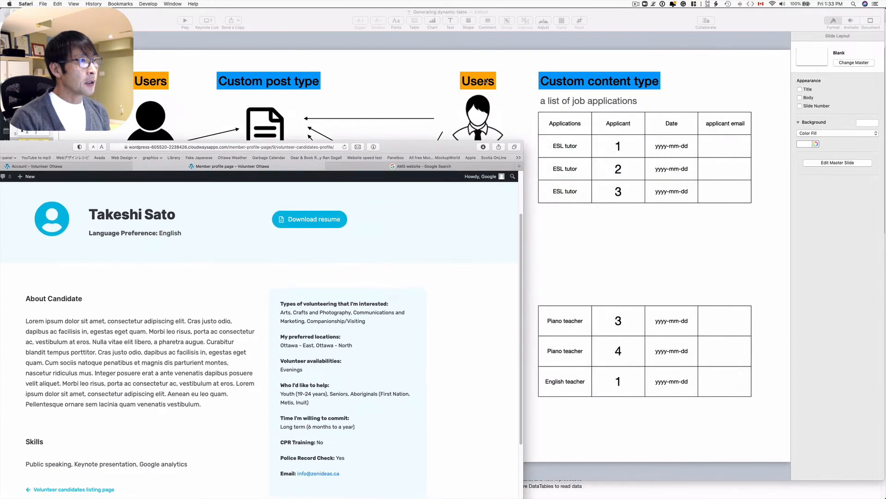
drag(454, 152, 685, 69)
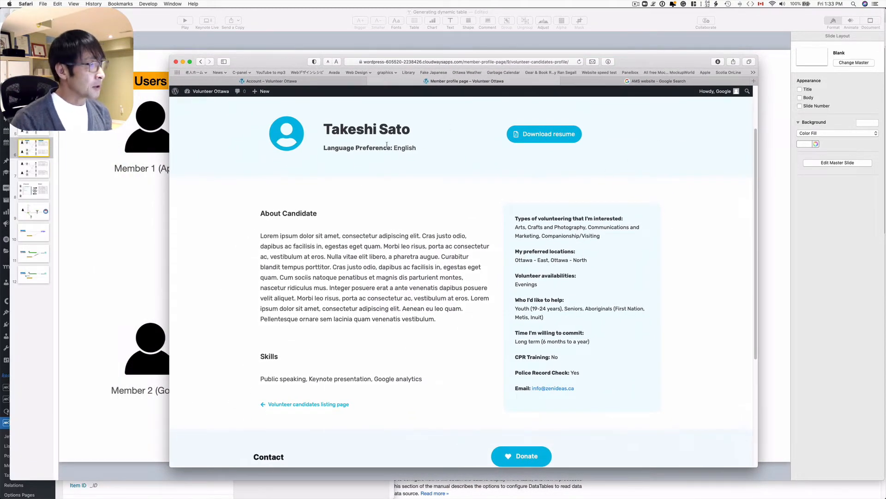
click(201, 62)
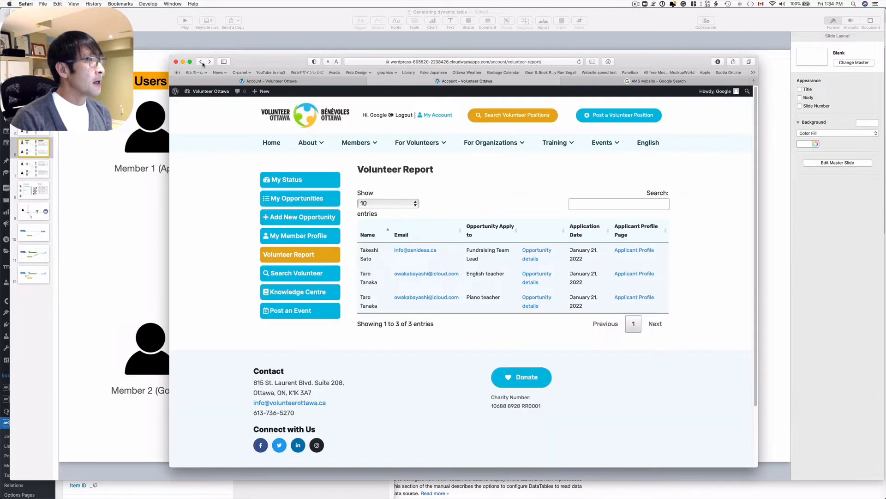
Switch to the Apple member's volunteer report in the Chrome incognito window, review its applications, and move the window aside to reveal the diagram
drag(610, 106, 389, 37)
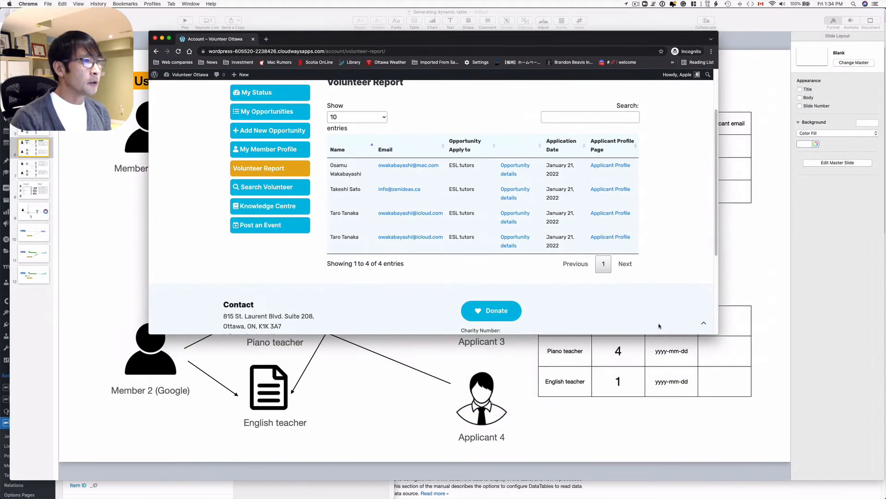
scroll(444, 234, up, 3)
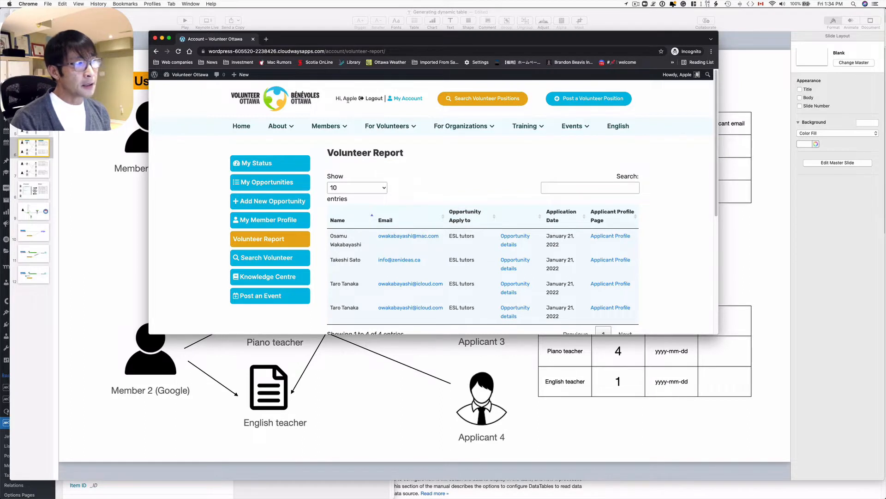
drag(363, 37, 459, 53)
scroll(519, 217, down, 2)
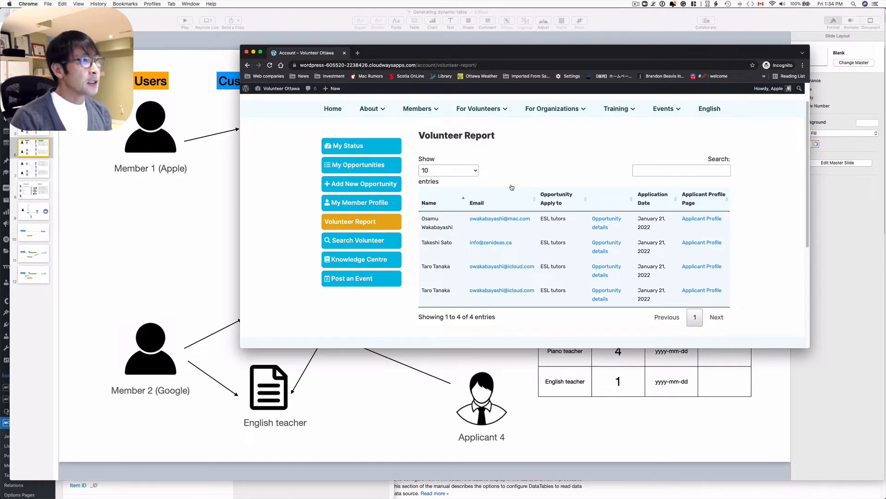
drag(507, 58, 885, 132)
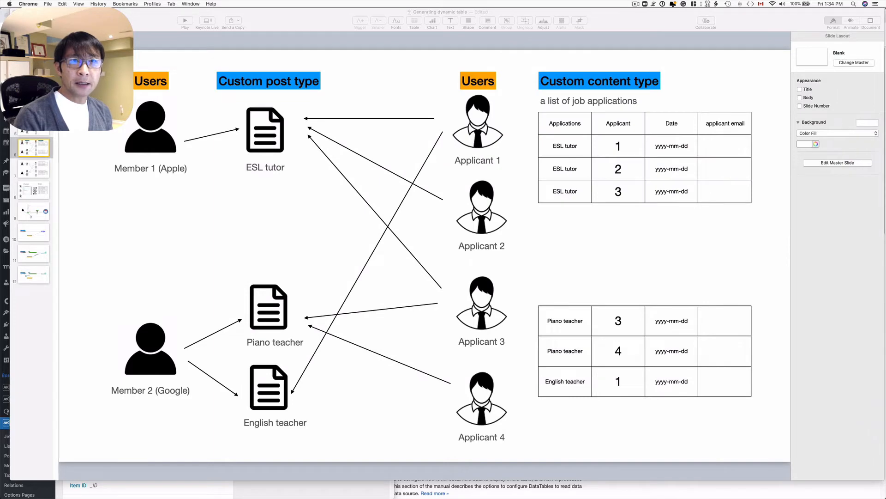
Review the general settings and field list of the Volunteer applicants custom content type
drag(118, 22, 163, 79)
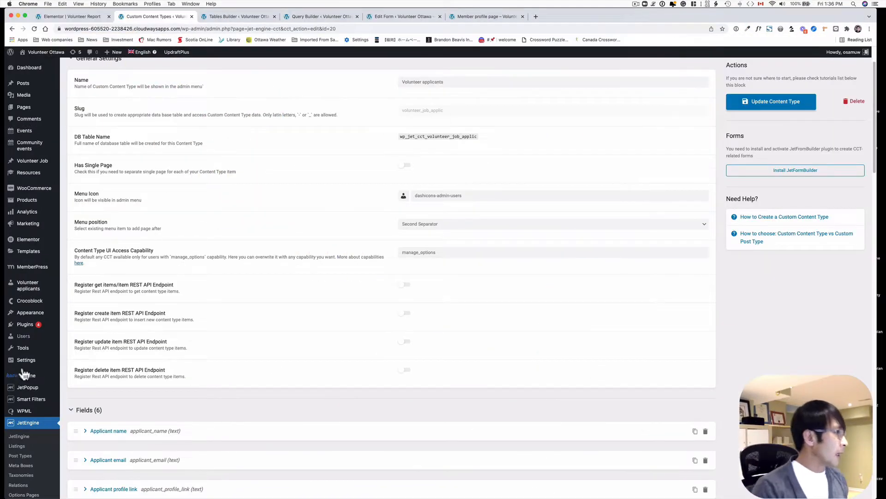
scroll(36, 370, down, 5)
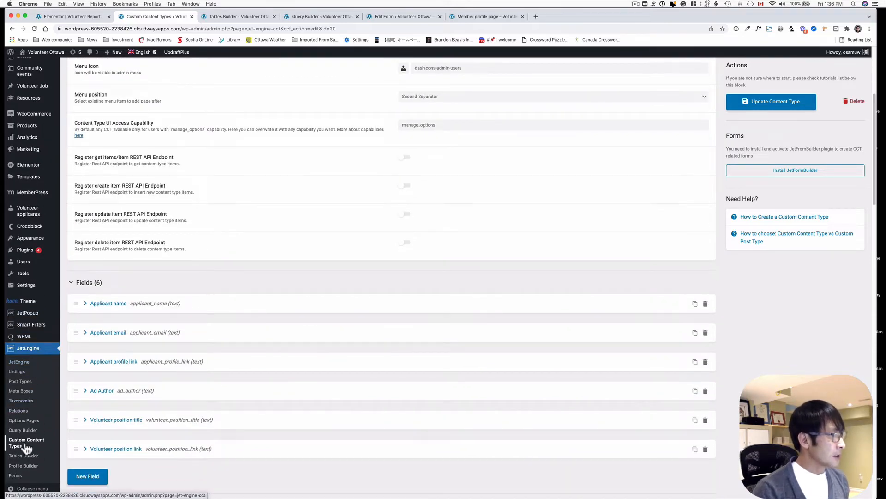
scroll(248, 352, up, 3)
scroll(247, 351, up, 3)
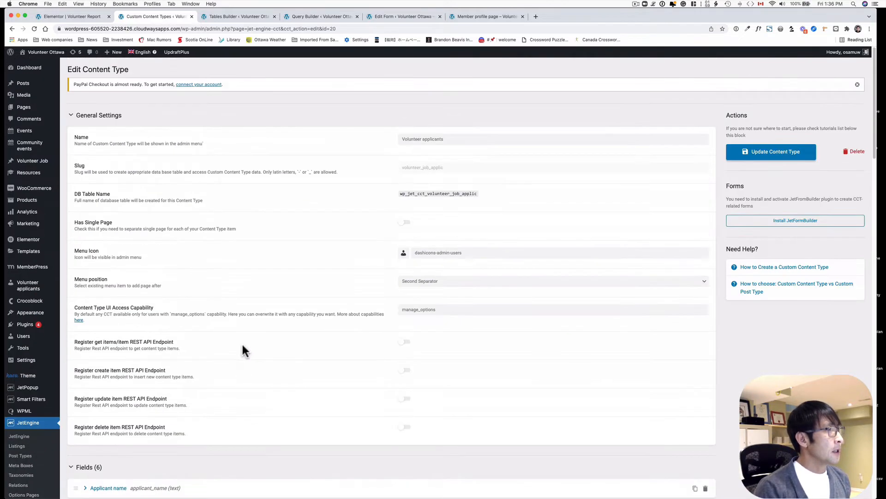
scroll(453, 142, down, 9)
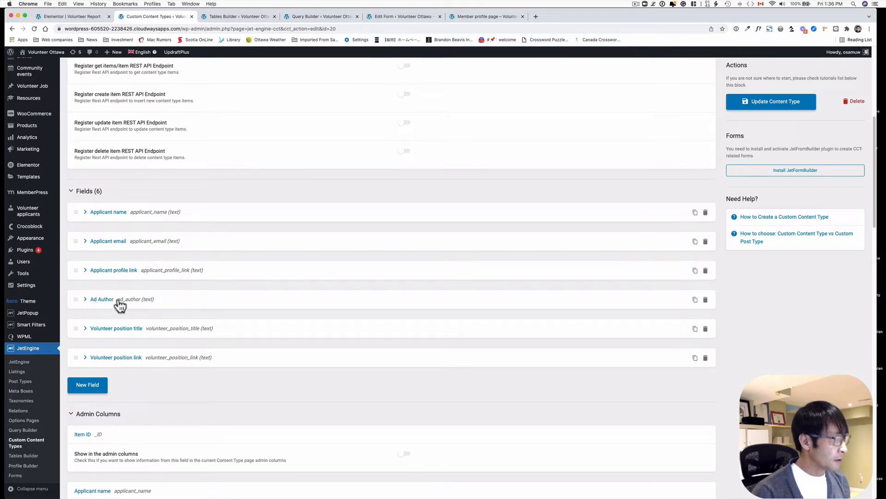
Expand the Ad Author field of the Volunteer applicants content type to check its settings, and collapse it again
click(85, 300)
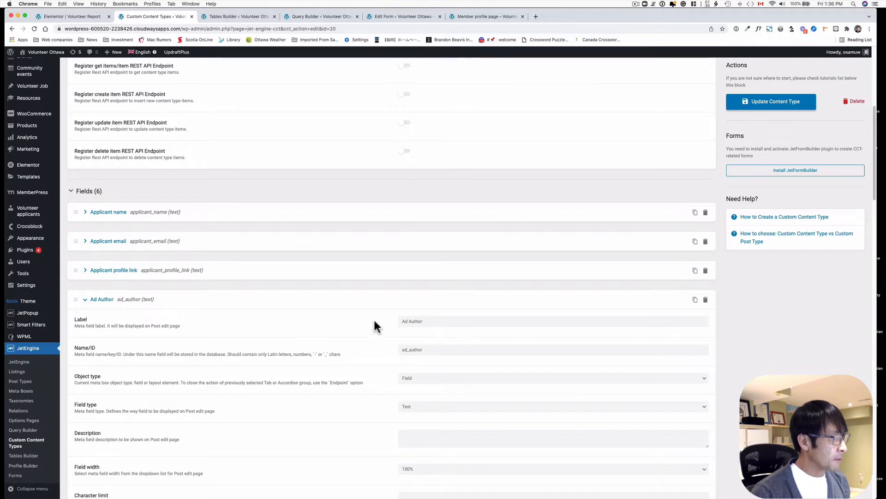
click(85, 300)
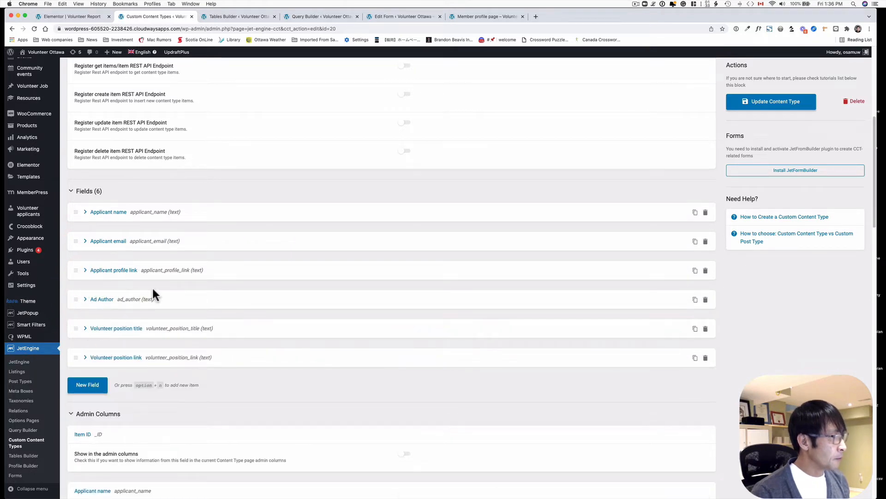
scroll(167, 308, down, 3)
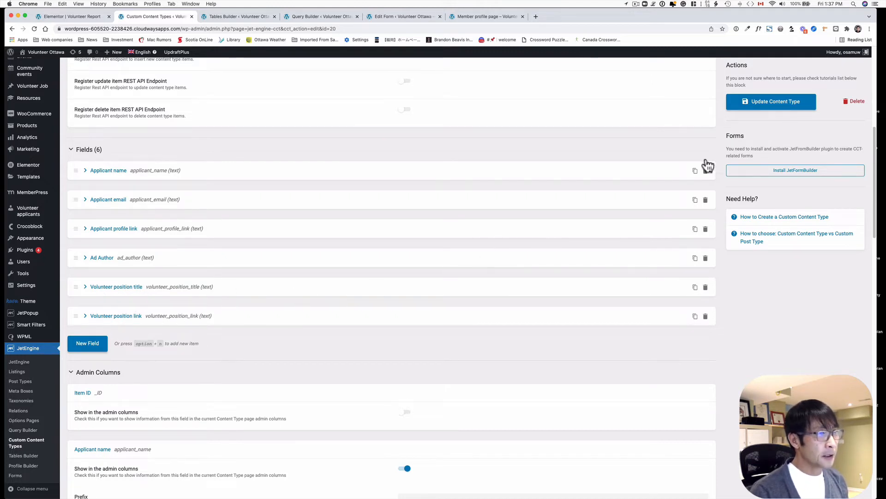
click(754, 108)
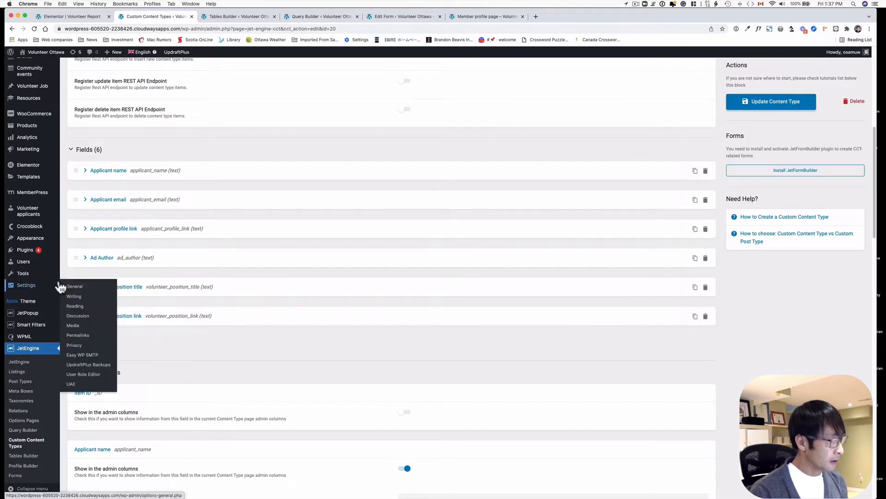
click(645, 4)
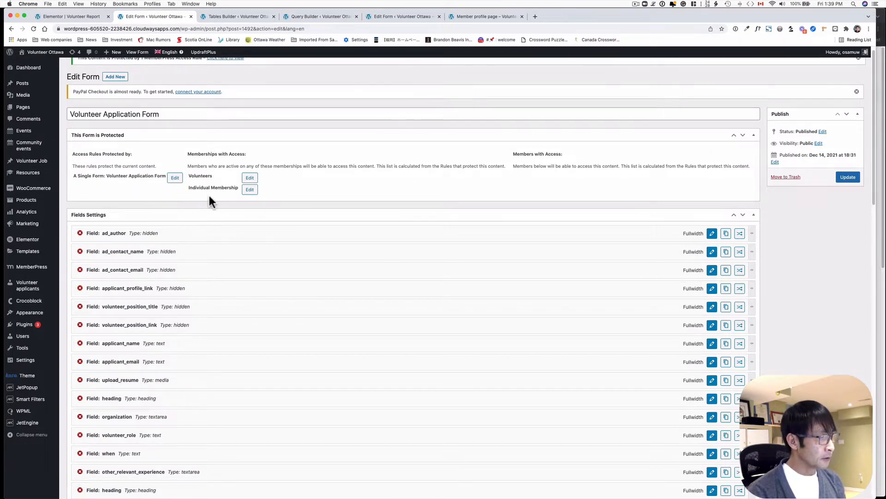
Place the Volunteer Application Form editor and the incognito volunteer opportunity search page side by side
scroll(185, 269, down, 3)
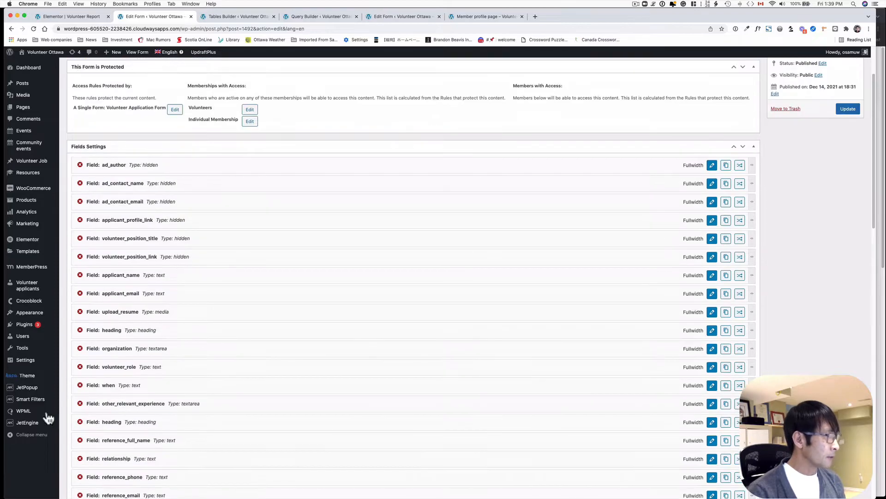
mouse_move(27, 422)
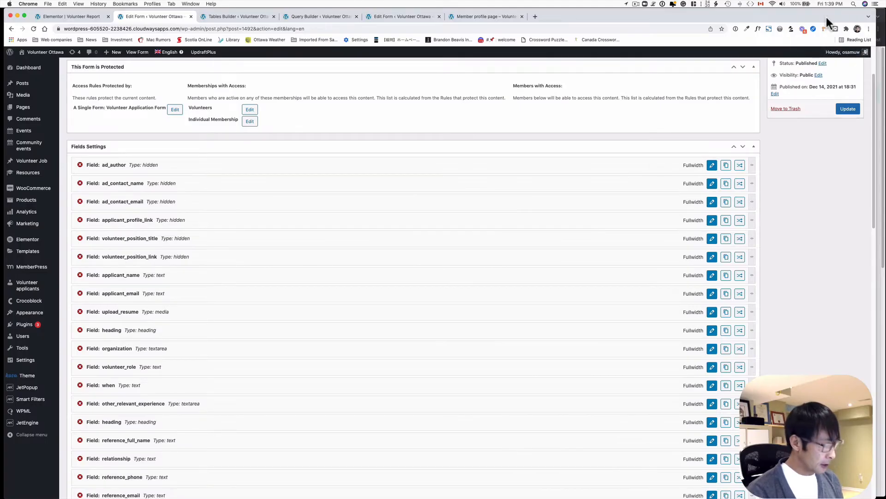
key(ctrl+alt+Left)
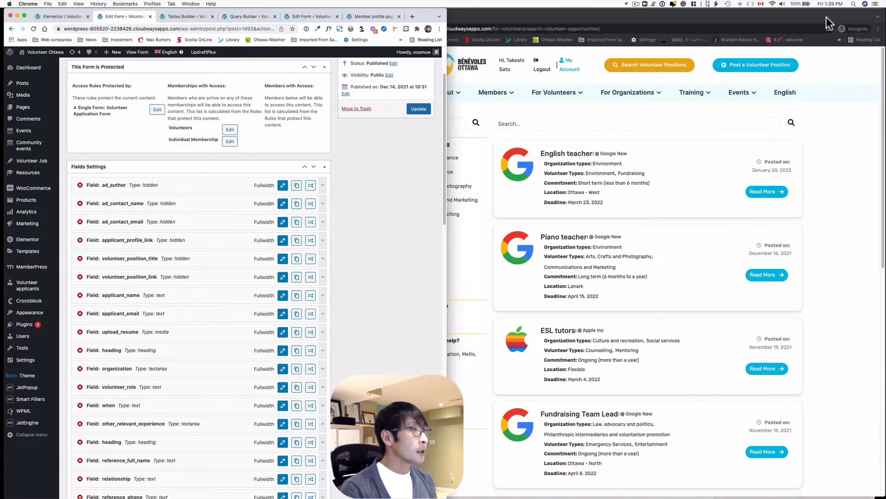
click(831, 14)
click(747, 20)
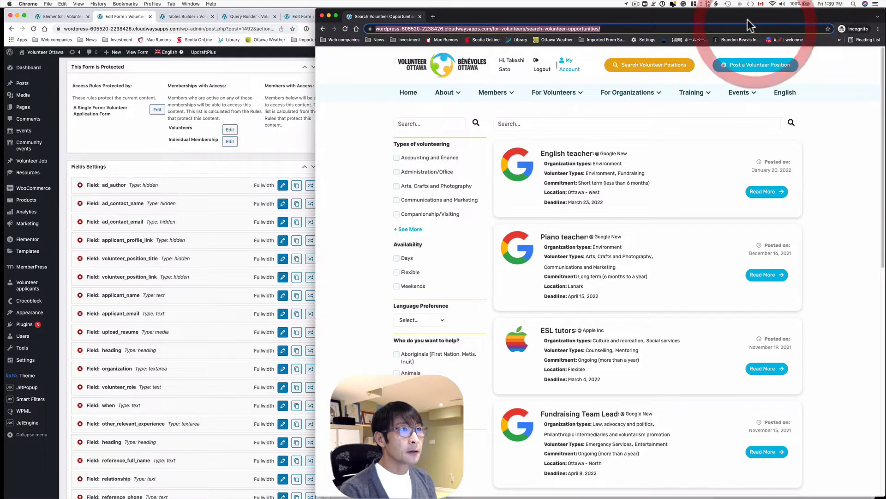
key(ctrl+alt+Right)
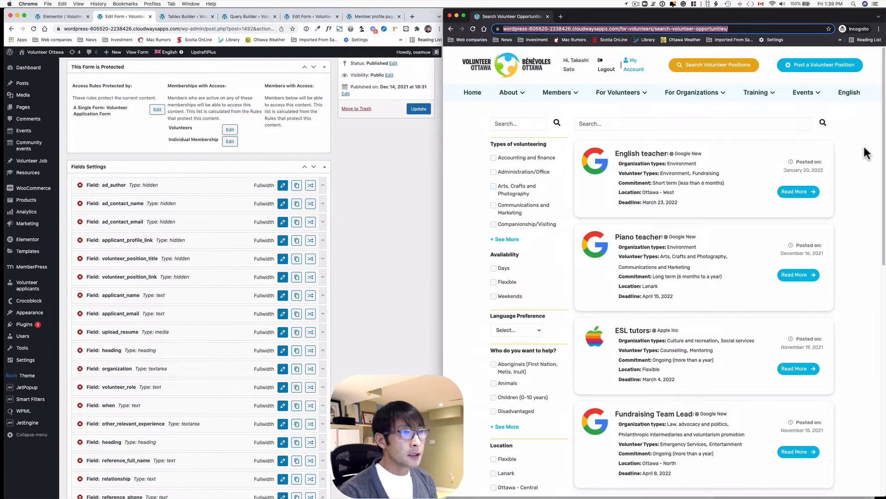
click(865, 152)
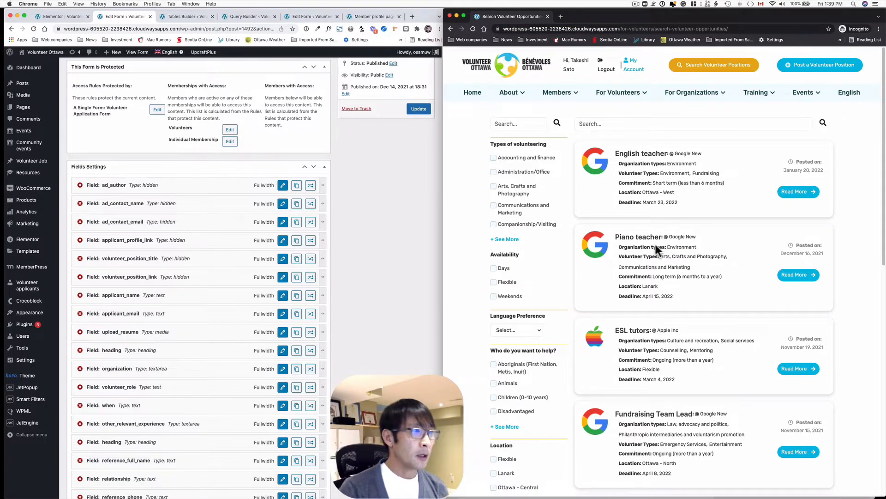
Open the Keynote Speaker opportunity from the listing and bring up its volunteer application form
scroll(655, 359, down, 3)
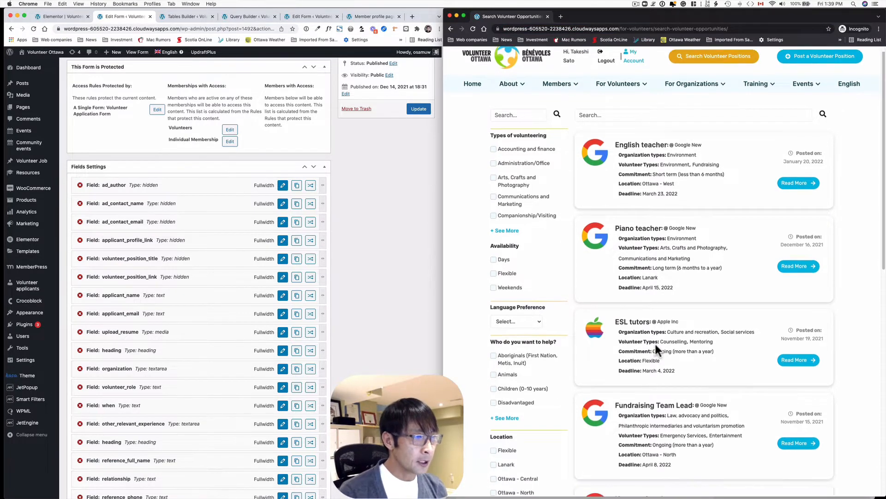
scroll(642, 380, down, 1)
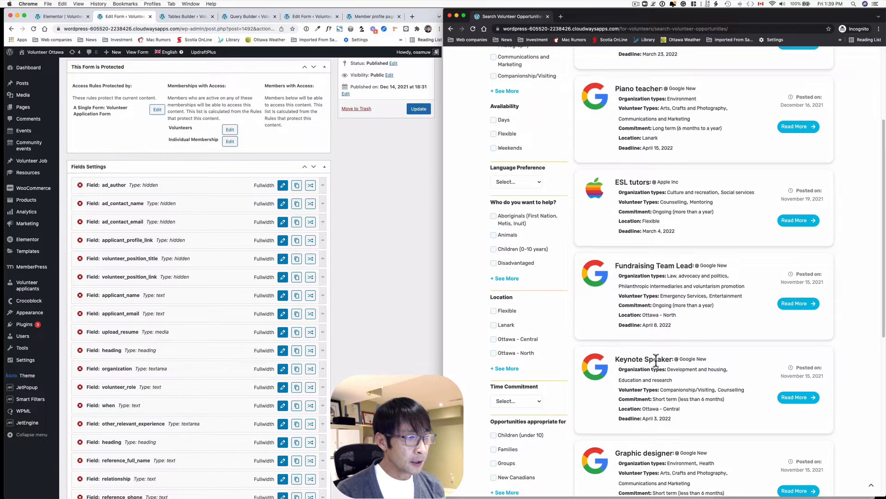
scroll(711, 365, down, 1)
click(788, 382)
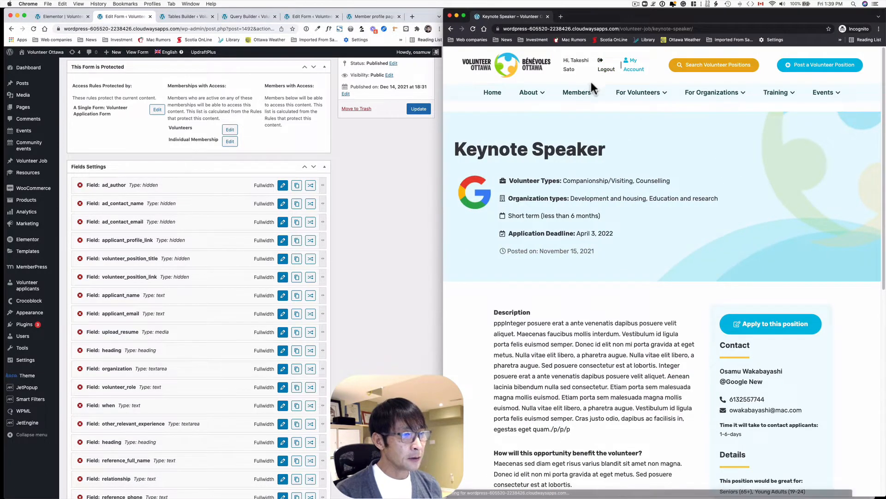
mouse_move(592, 98)
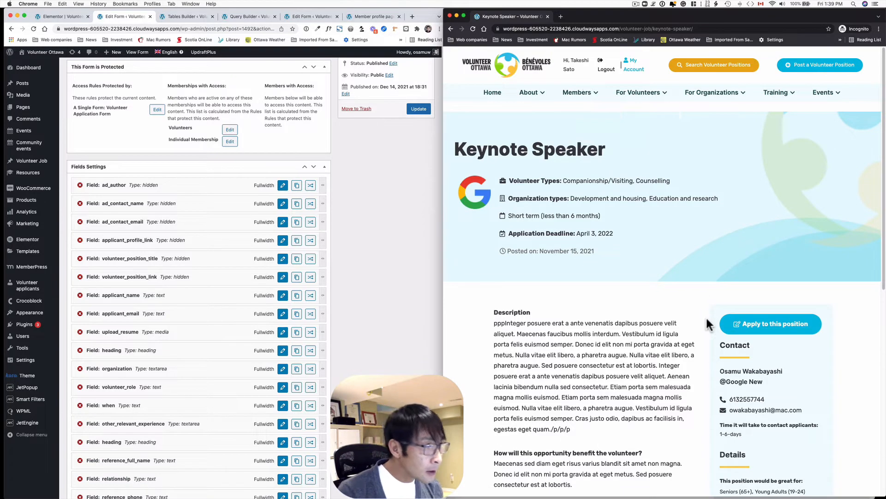
scroll(709, 324, down, 1)
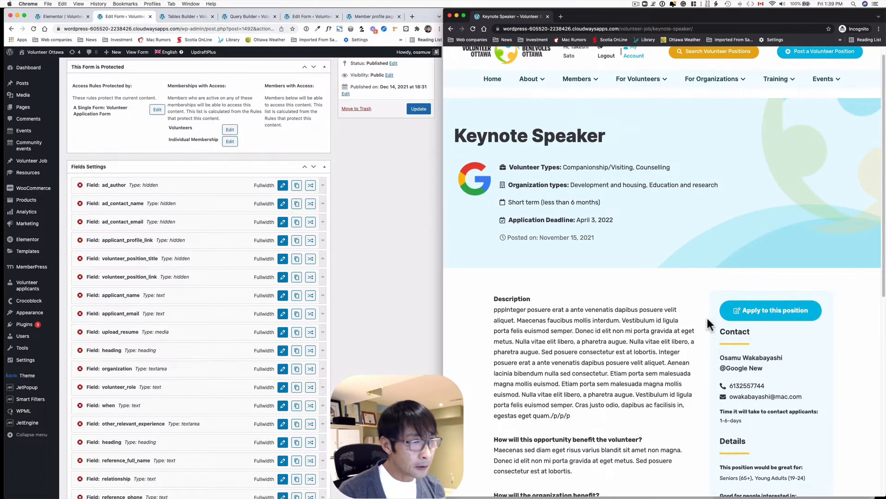
click(770, 319)
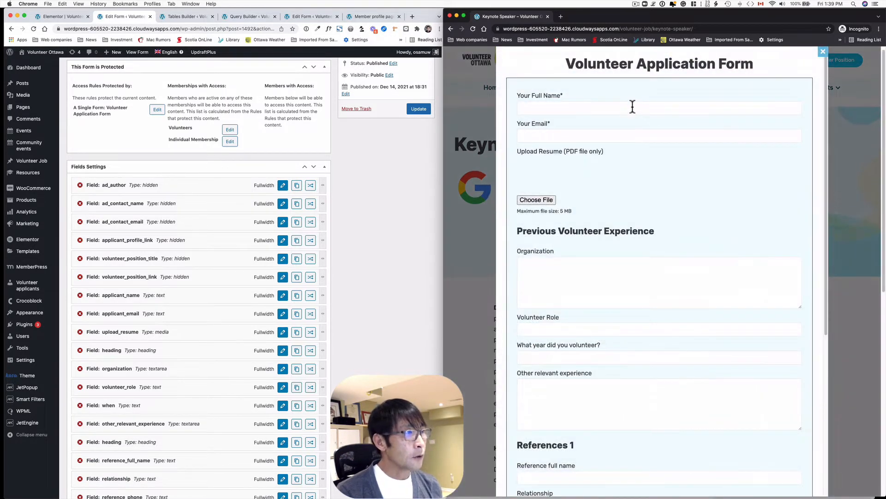
Compare the form editor's field list with the fields of the displayed Volunteer Application Form, down to the reference sections
scroll(268, 249, down, 3)
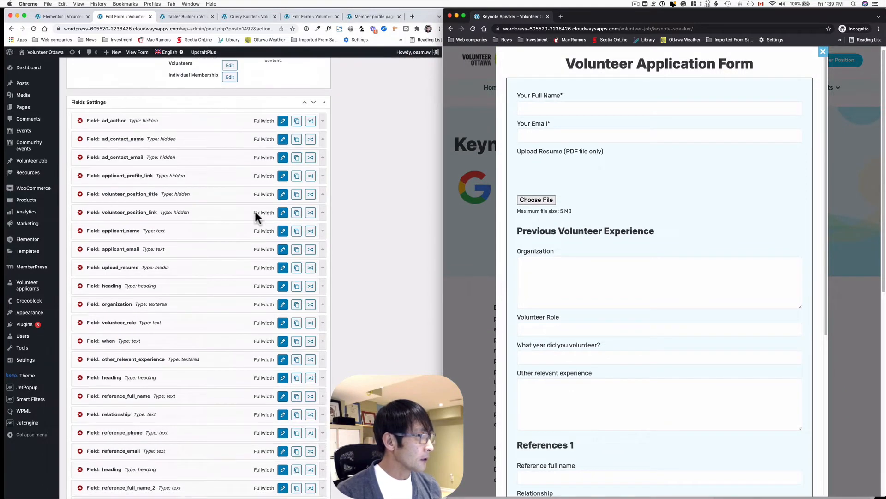
scroll(620, 166, down, 3)
scroll(619, 164, up, 2)
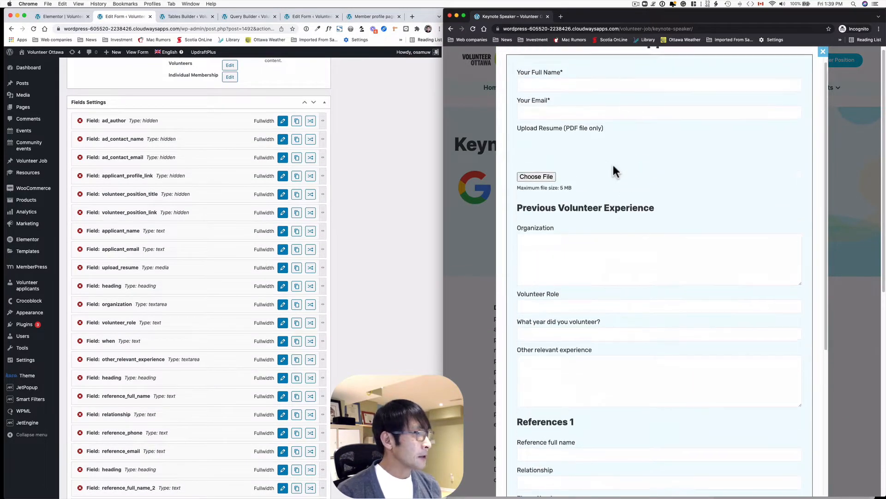
scroll(613, 166, up, 1)
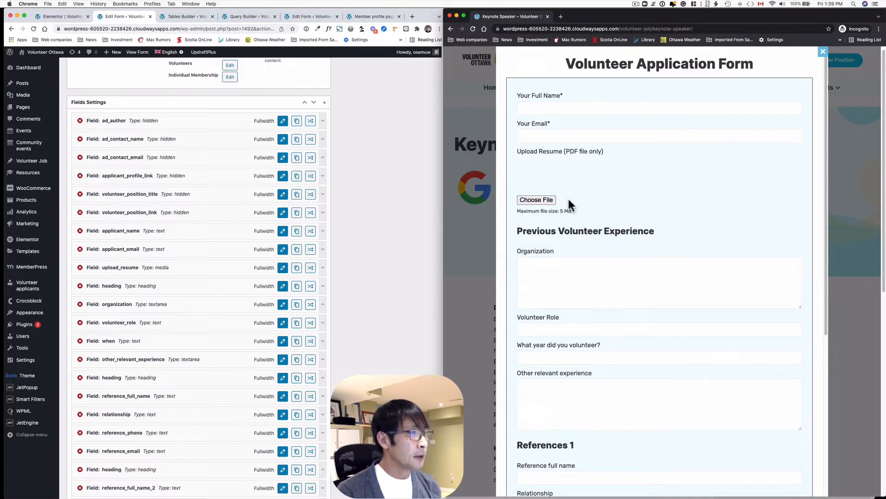
scroll(560, 231, down, 2)
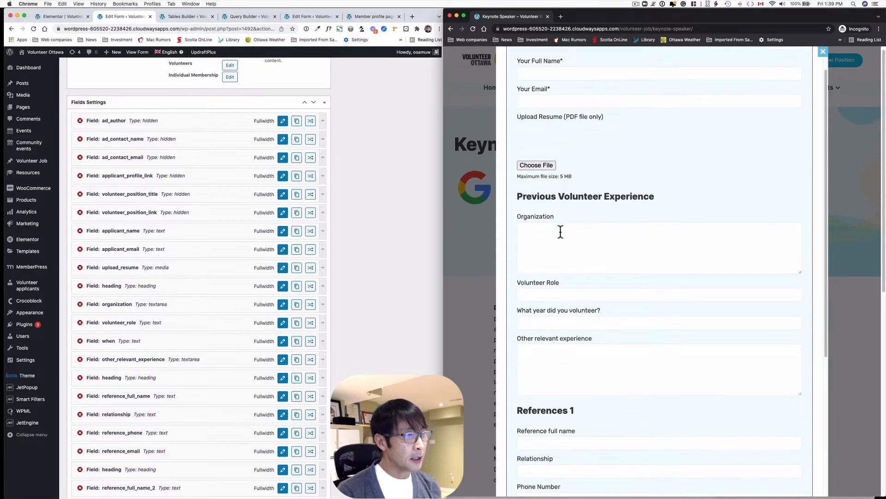
scroll(561, 289, down, 8)
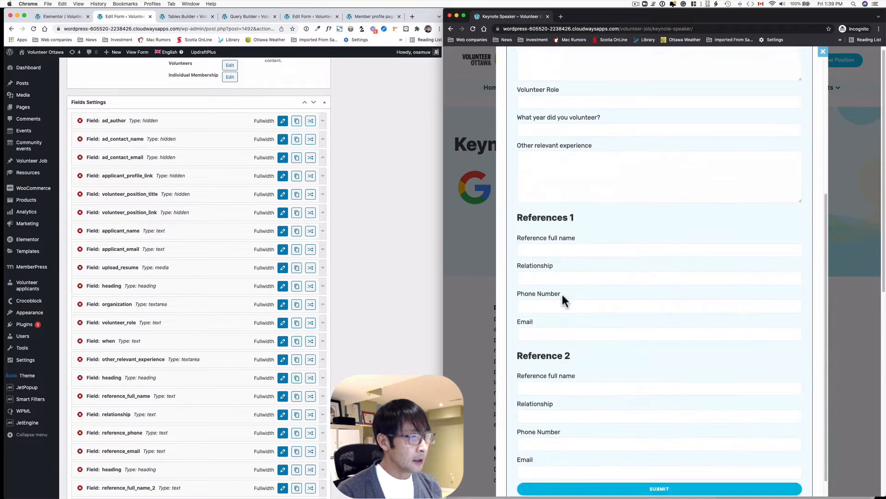
Check the Field Value source of the form's ad_author field against the Keynote Speaker page behind the application popup, and cancel its settings
scroll(563, 294, down, 1)
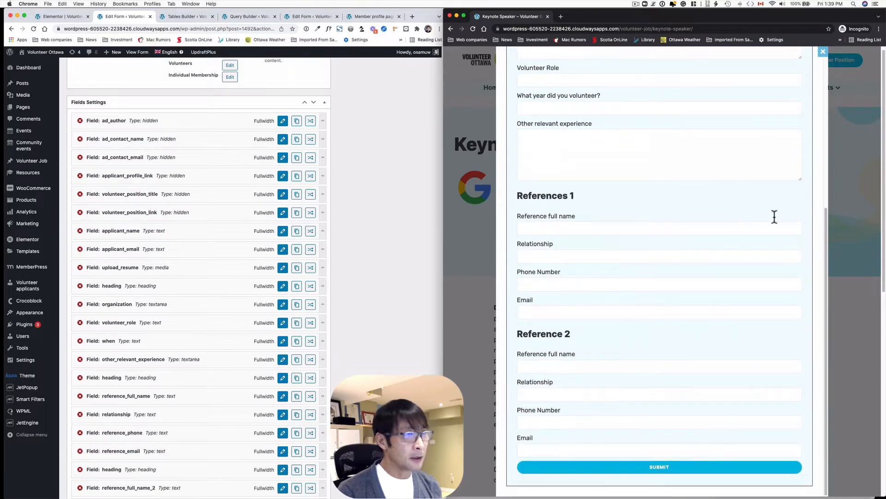
click(402, 269)
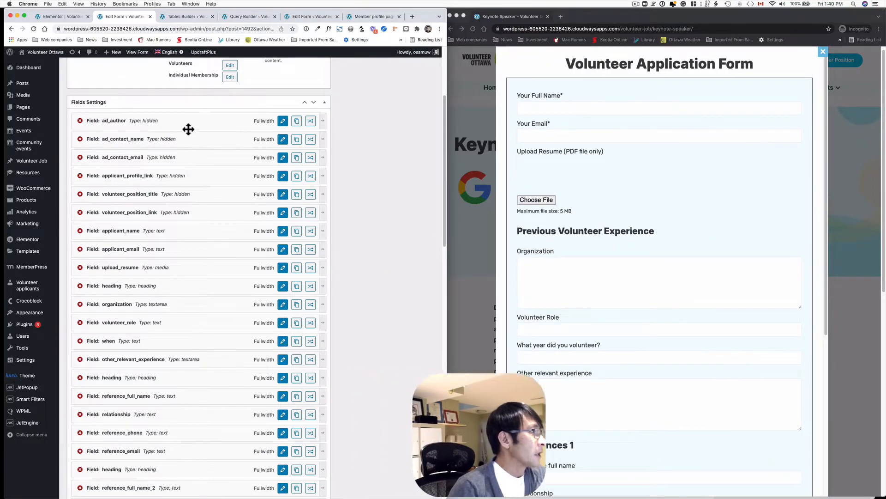
click(282, 121)
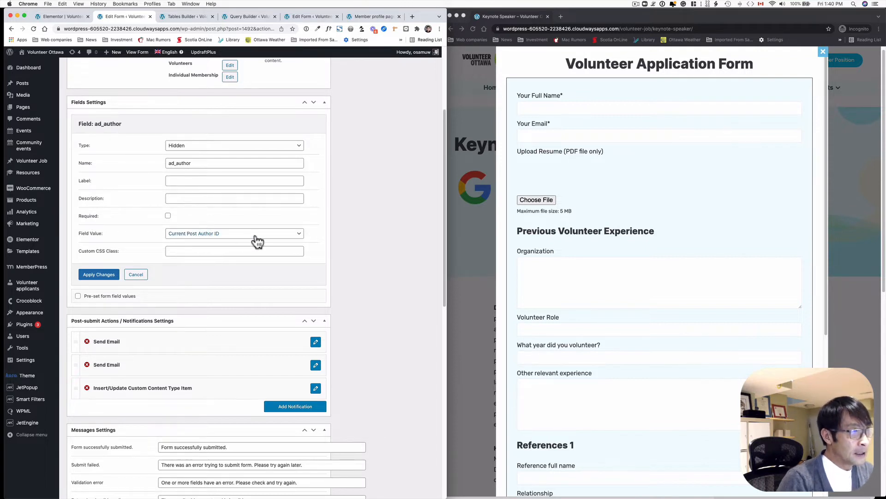
click(455, 187)
click(823, 51)
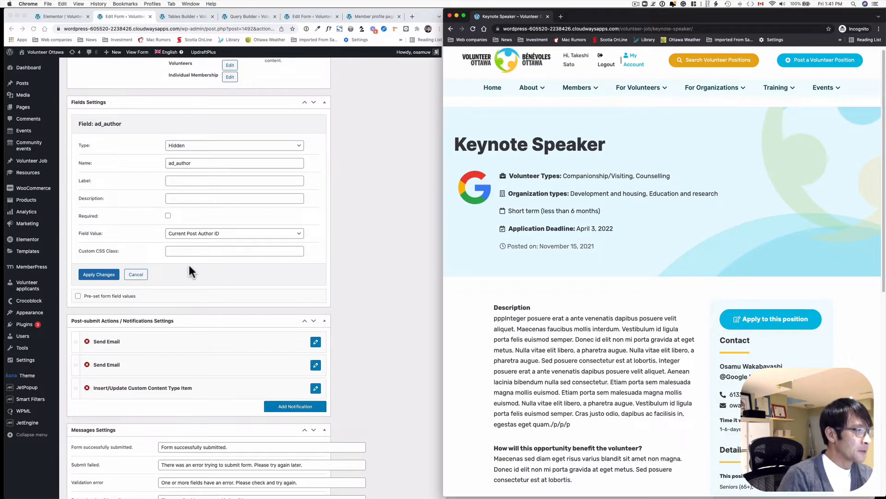
click(137, 274)
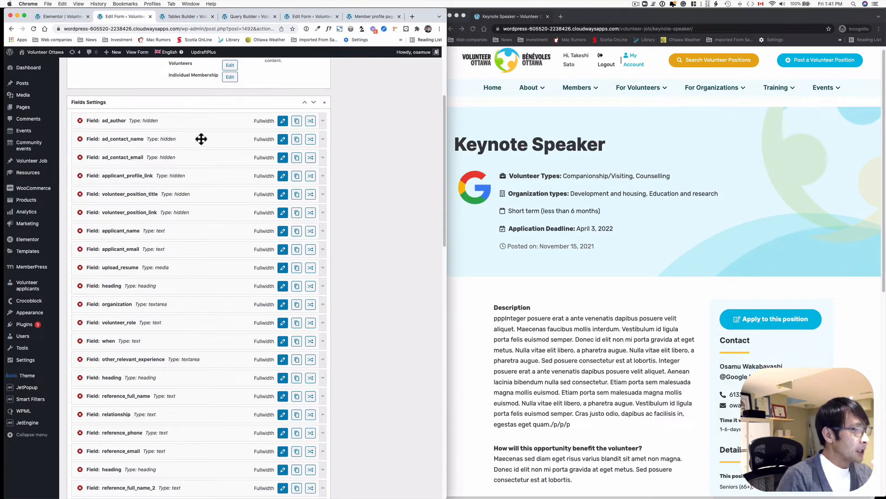
Open the ad_contact_name field's settings and compare its source meta field with the contact's name on the Keynote Speaker page
scroll(672, 243, down, 4)
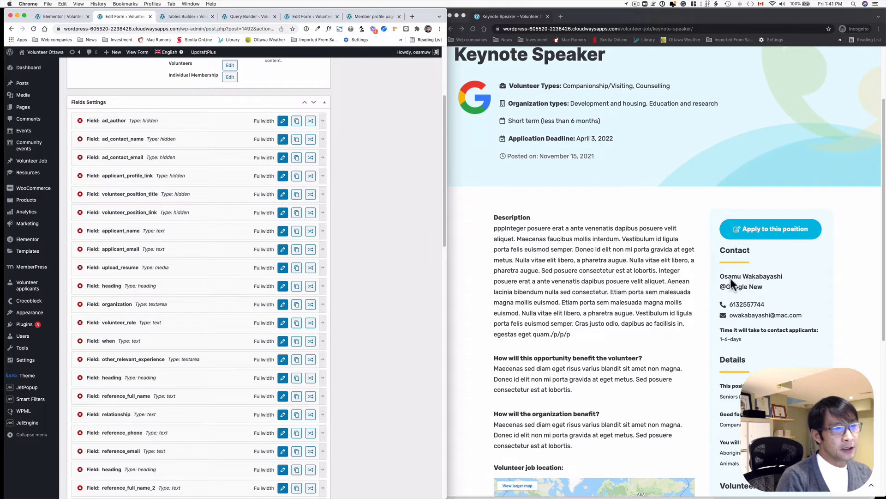
click(283, 139)
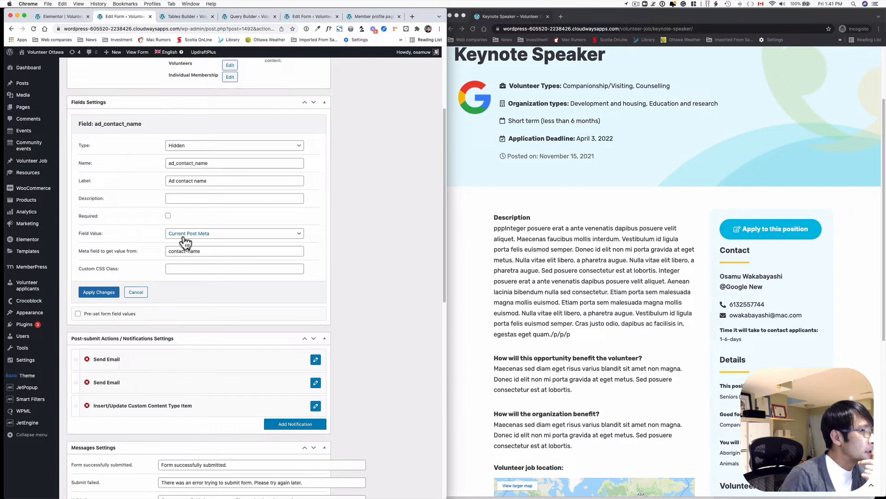
drag(198, 251, 168, 251)
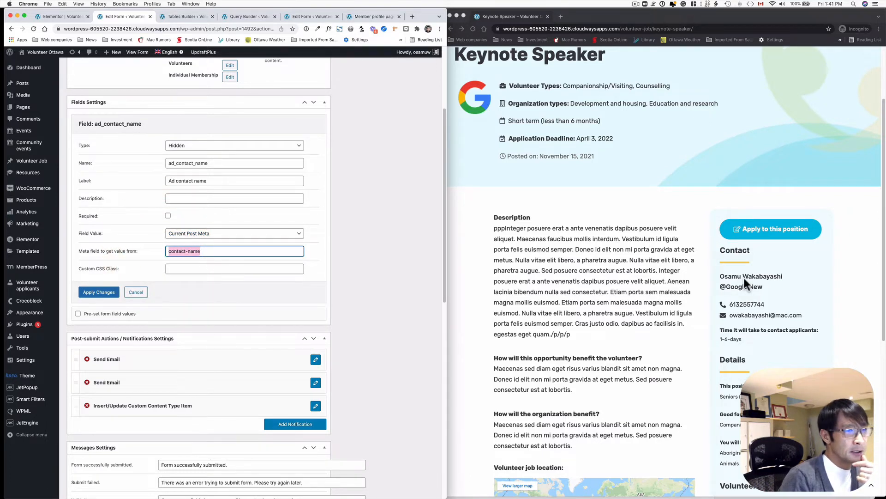
click(785, 276)
drag(785, 276, 718, 276)
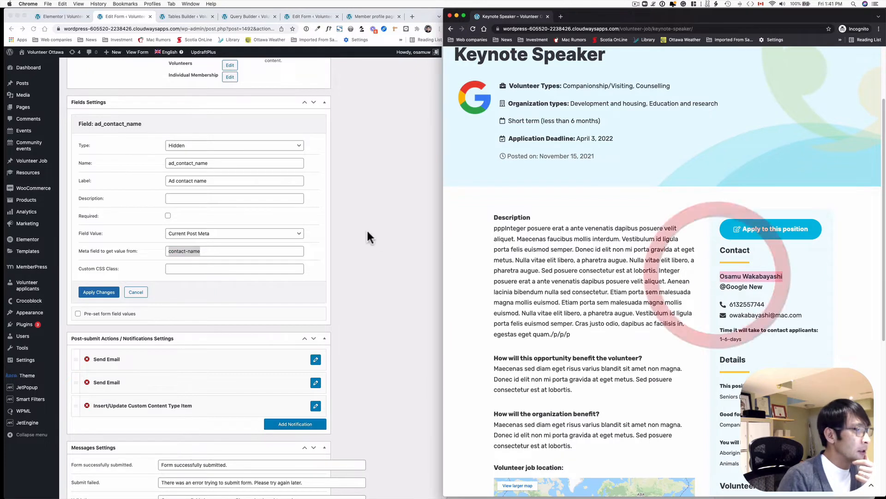
click(357, 228)
click(333, 237)
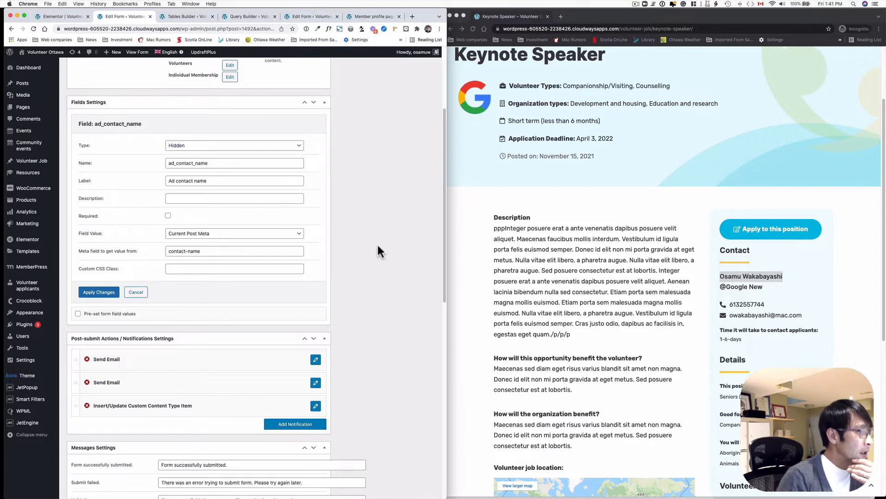
Look at the field types available for ad_contact_name, and cancel the field's settings
click(300, 146)
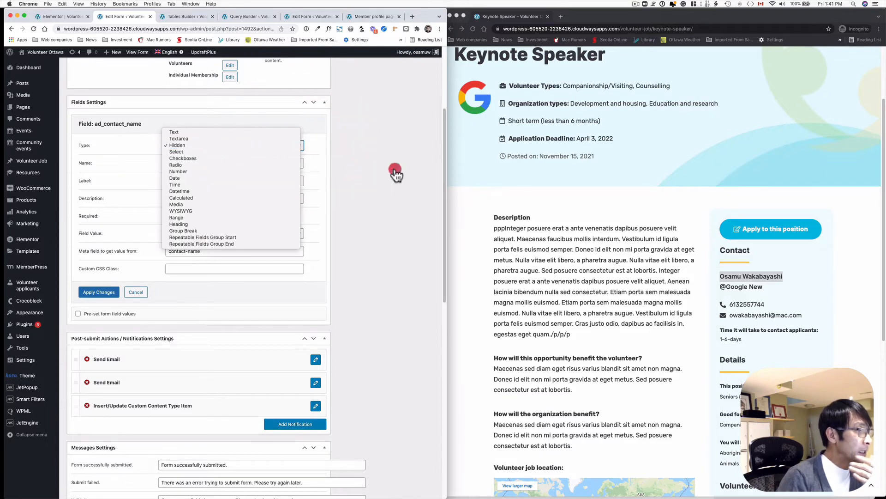
click(396, 174)
scroll(369, 260, down, 3)
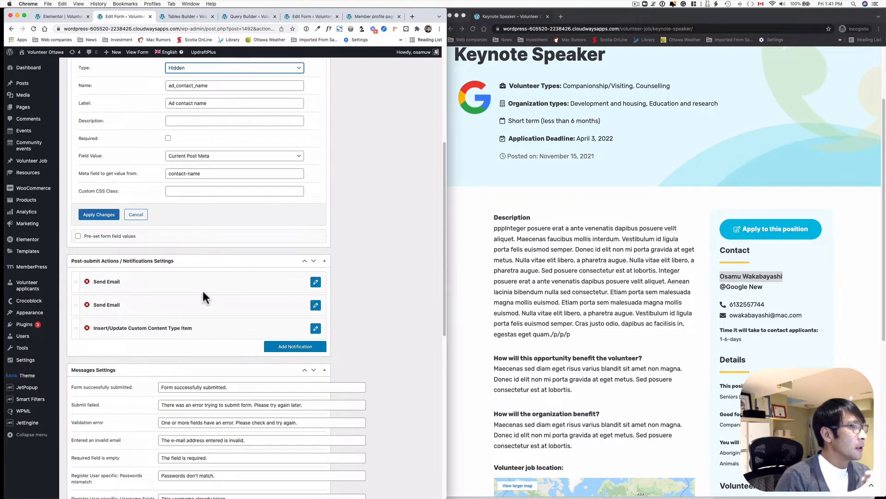
scroll(358, 201, up, 5)
scroll(353, 215, down, 1)
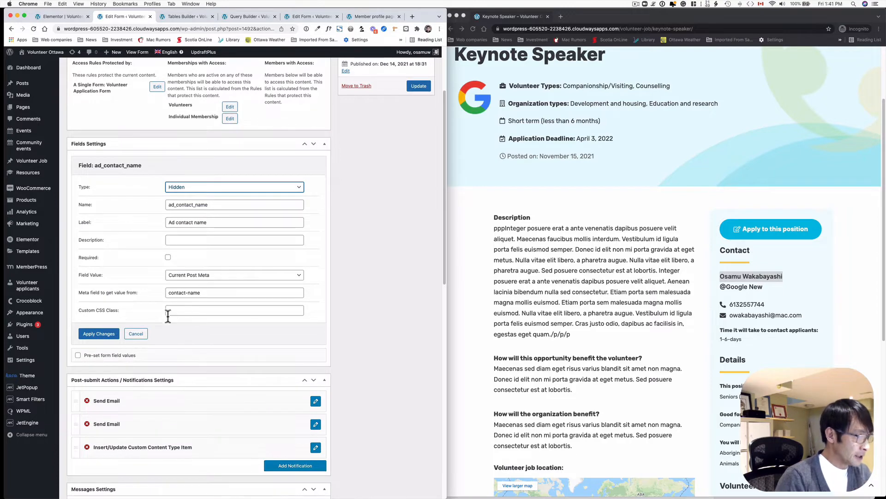
click(134, 334)
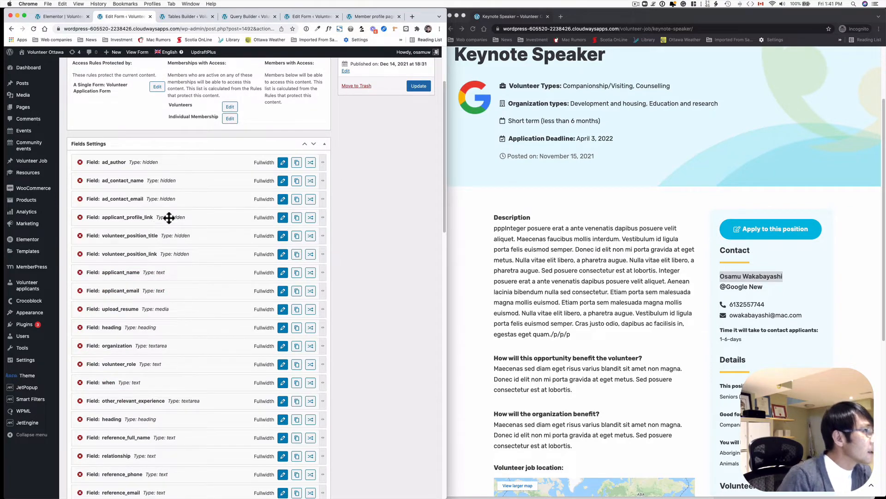
Compare the ad_contact_email field's source meta field with the Keynote Speaker contact details, and cancel its settings
click(282, 200)
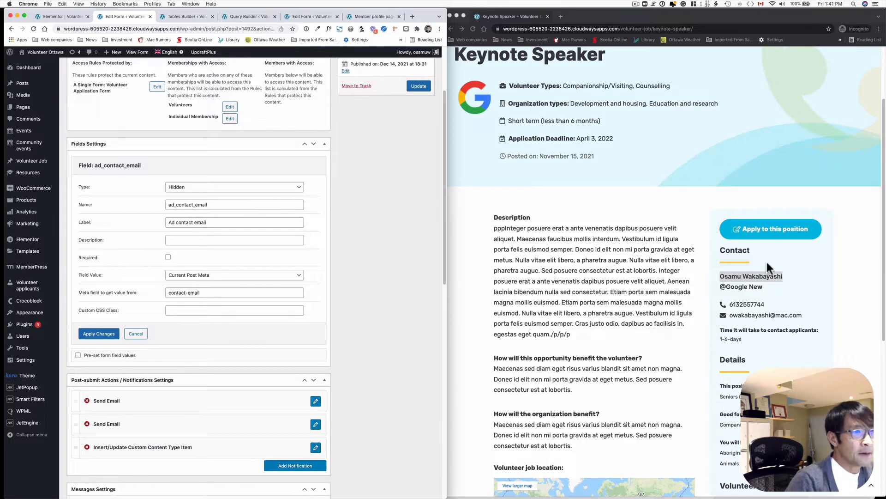
click(763, 283)
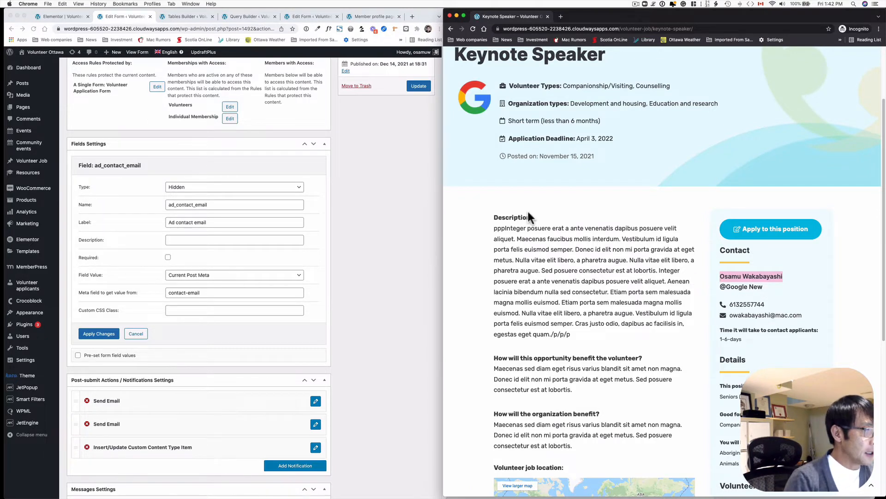
click(146, 334)
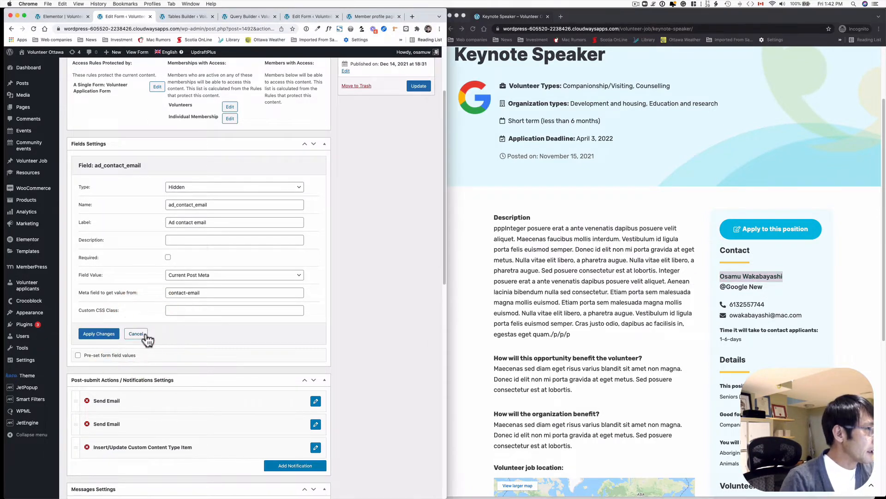
click(146, 333)
Check the applicant_profile_link field's value source alongside the opened Volunteer Application Form, and cancel the field's settings
scroll(179, 229, down, 1)
scroll(178, 228, down, 1)
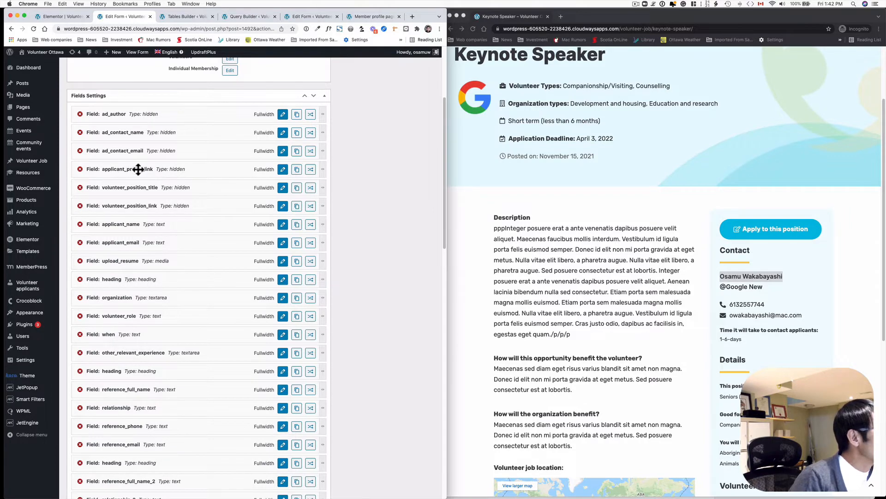
click(283, 170)
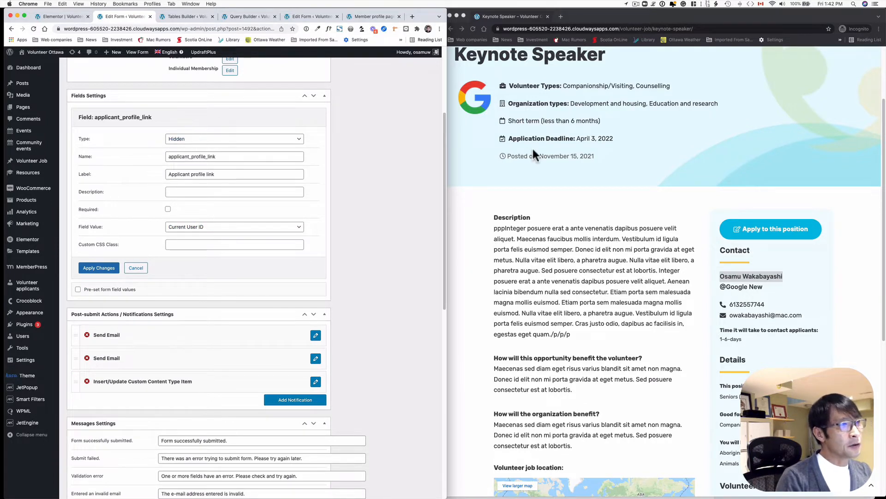
click(750, 228)
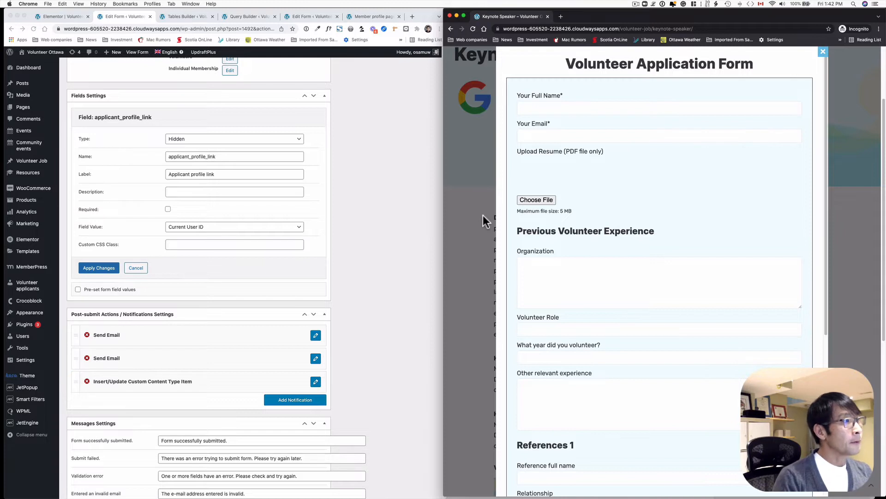
click(385, 257)
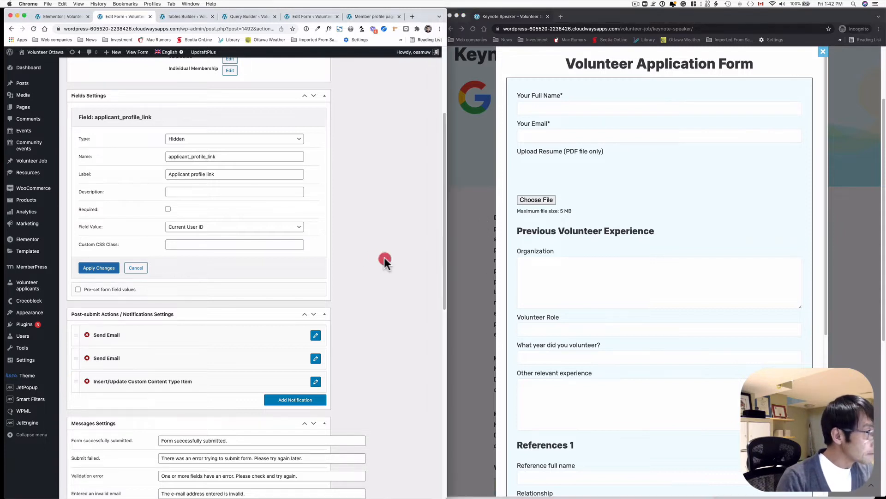
click(135, 269)
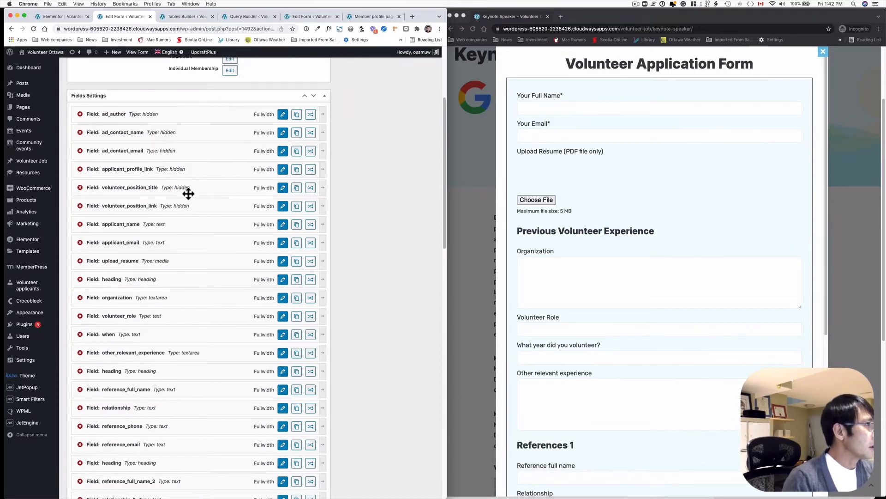
Check the volunteer_position_title field against the Keynote Speaker page with its application popup closed, and review the applicant_name field's settings, closing each
click(283, 189)
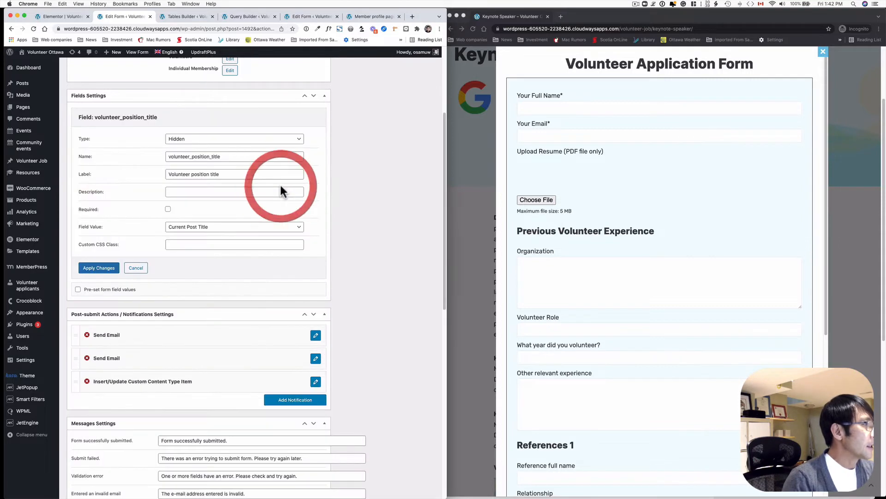
click(478, 141)
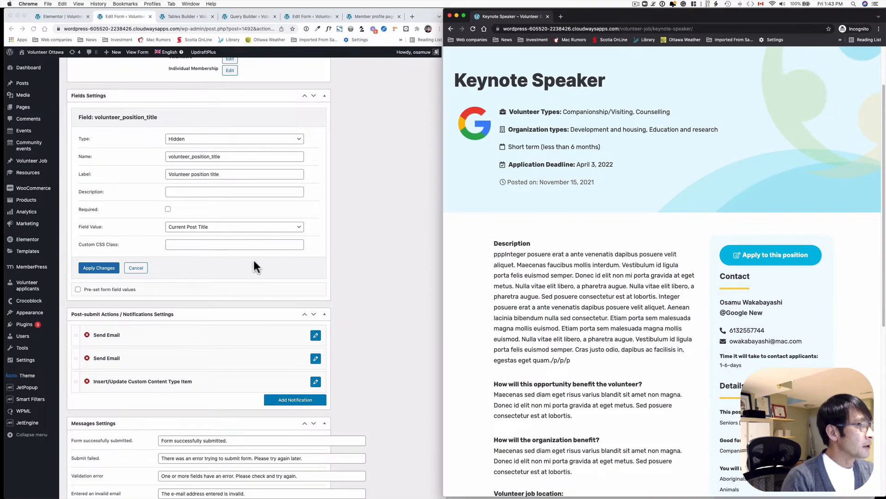
click(115, 268)
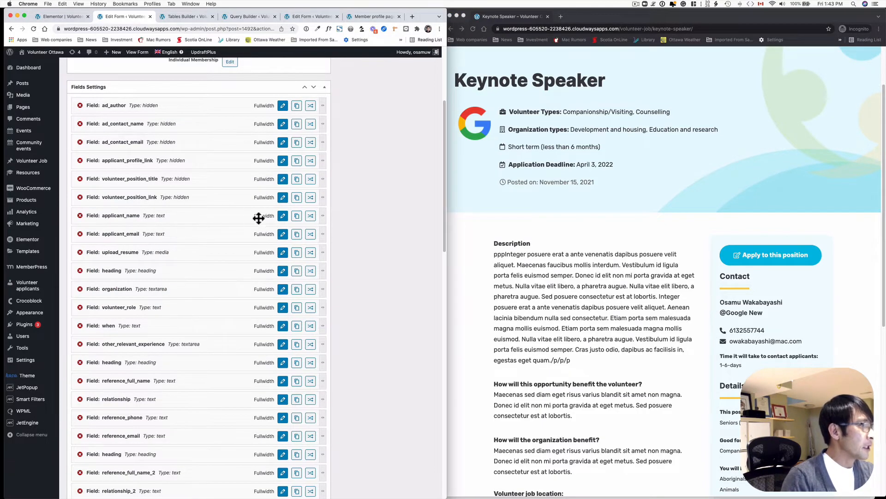
click(283, 215)
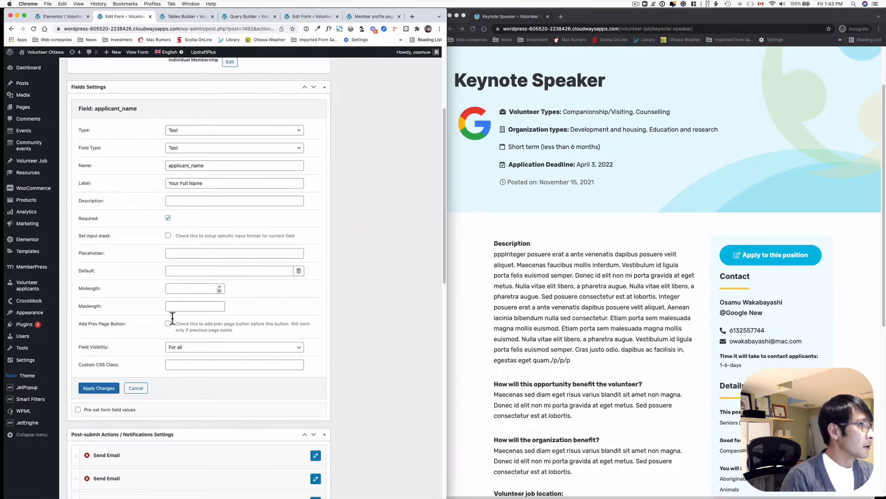
click(136, 388)
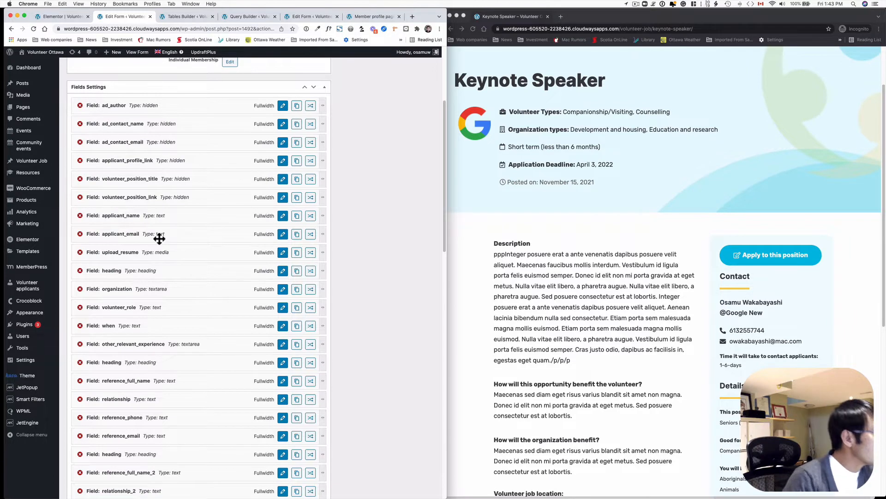
Look through the remaining form fields down to the submit button and the Post-submit Actions / Notifications Settings
scroll(159, 238, down, 2)
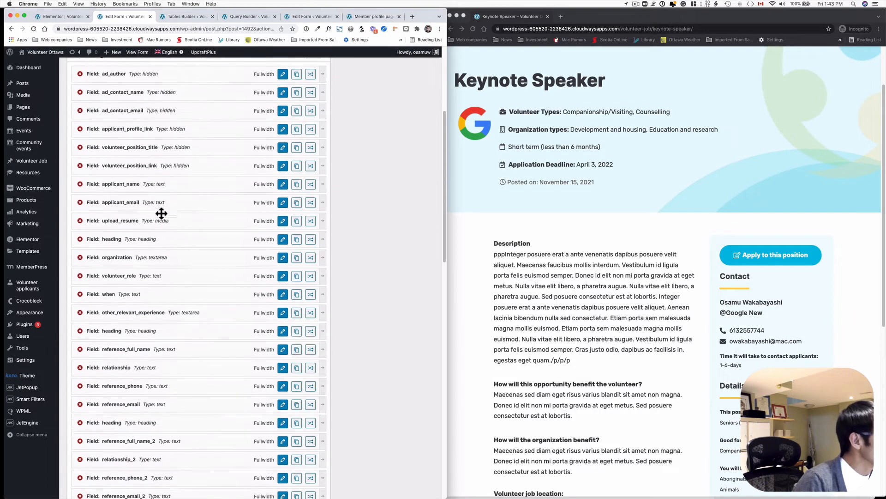
scroll(161, 213, down, 2)
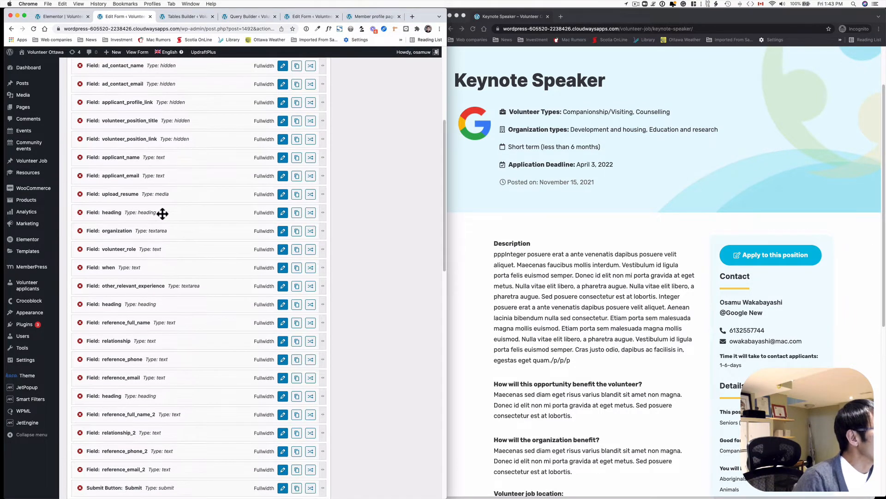
scroll(166, 214, down, 2)
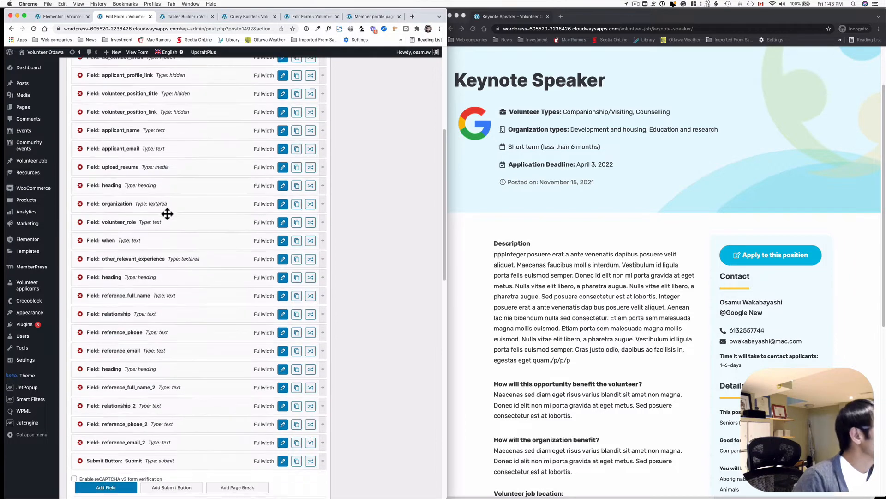
scroll(167, 213, down, 3)
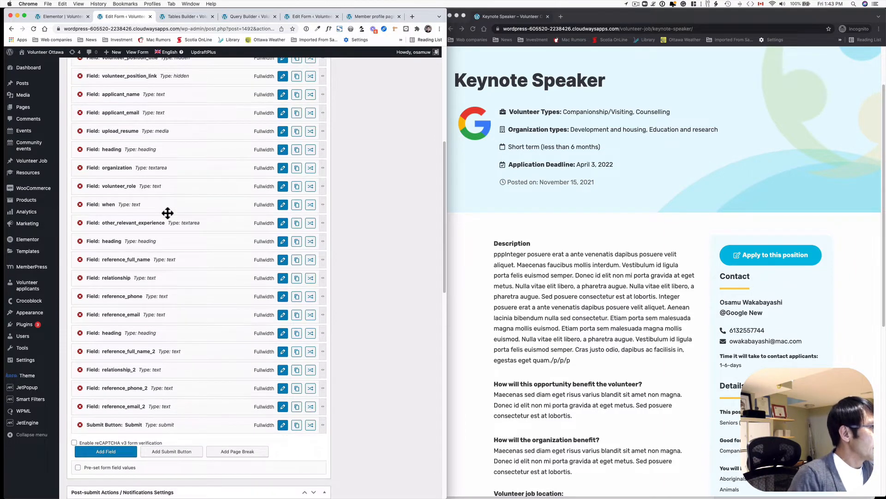
scroll(168, 213, down, 3)
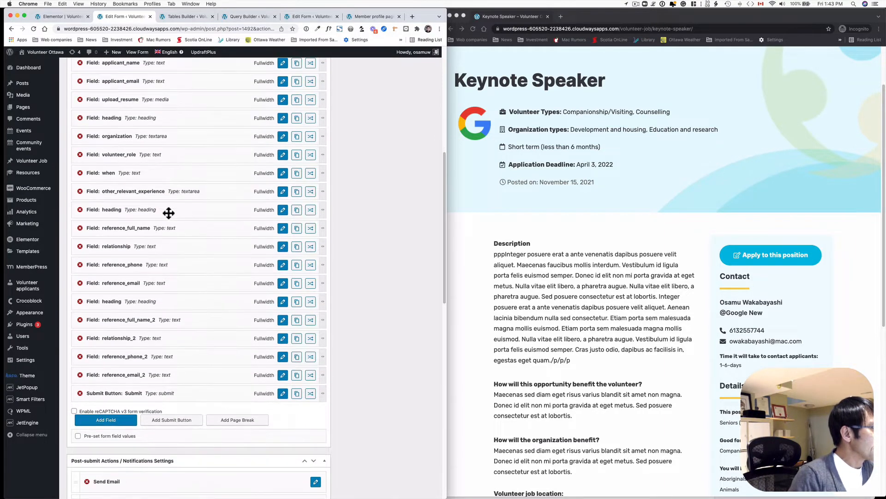
scroll(168, 213, down, 5)
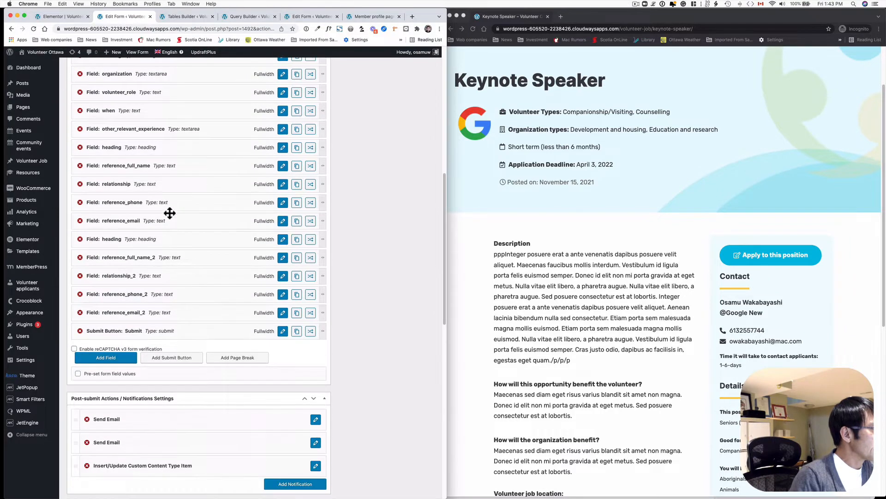
scroll(169, 213, down, 4)
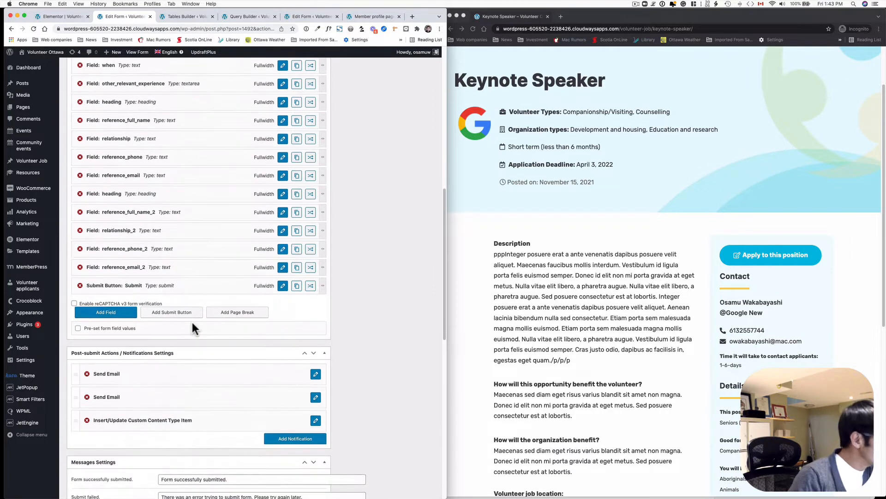
scroll(192, 324, down, 5)
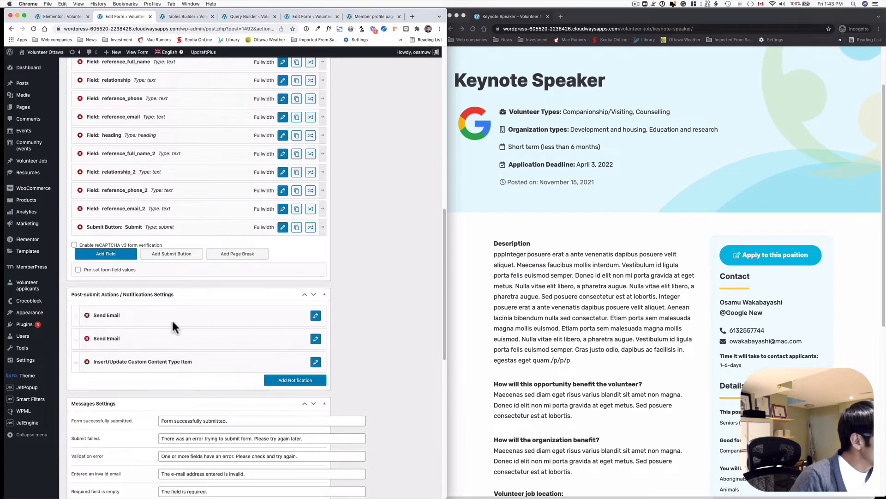
Open the first Send Email notification and compare its recipient field with the form's hidden fields
scroll(250, 312, down, 1)
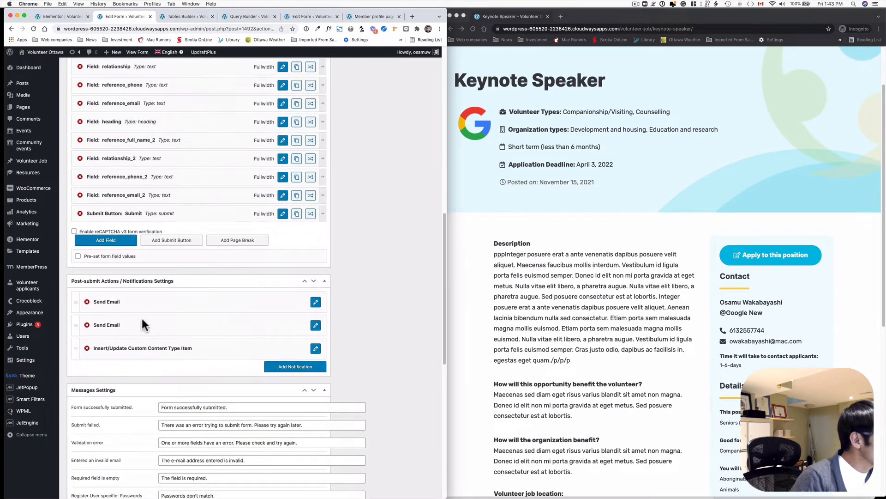
click(316, 302)
scroll(244, 332, down, 3)
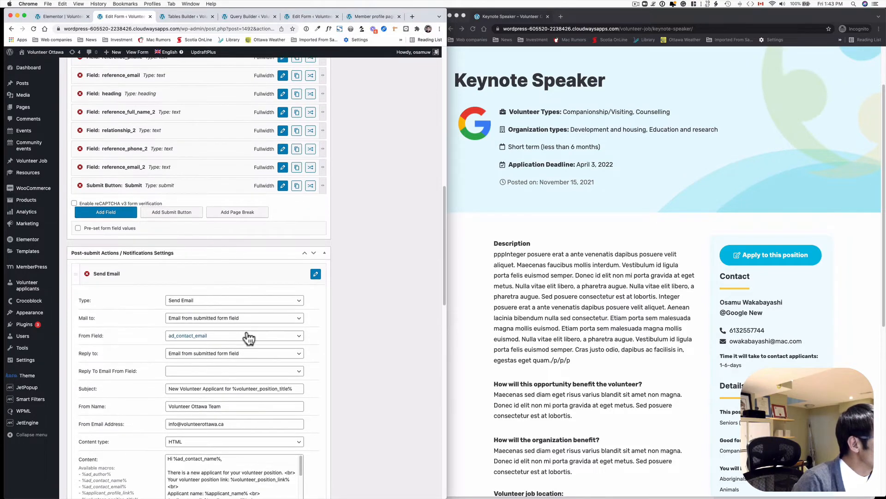
scroll(247, 325, down, 1)
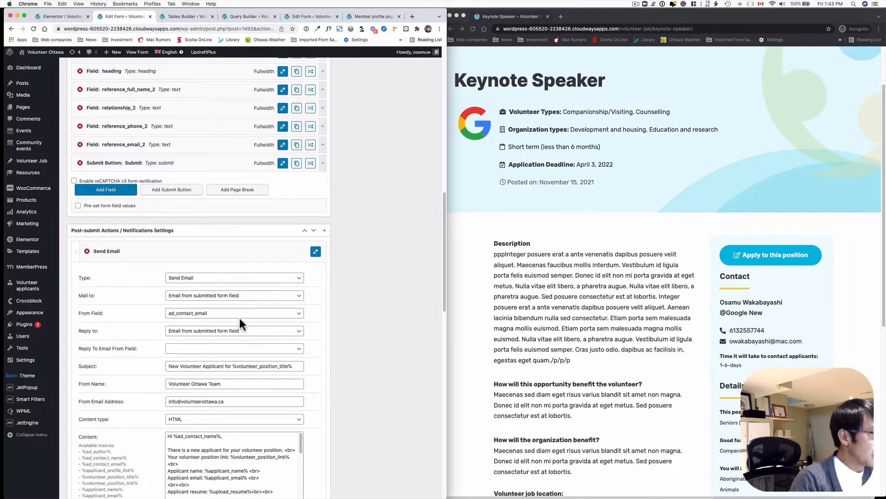
scroll(239, 222, up, 10)
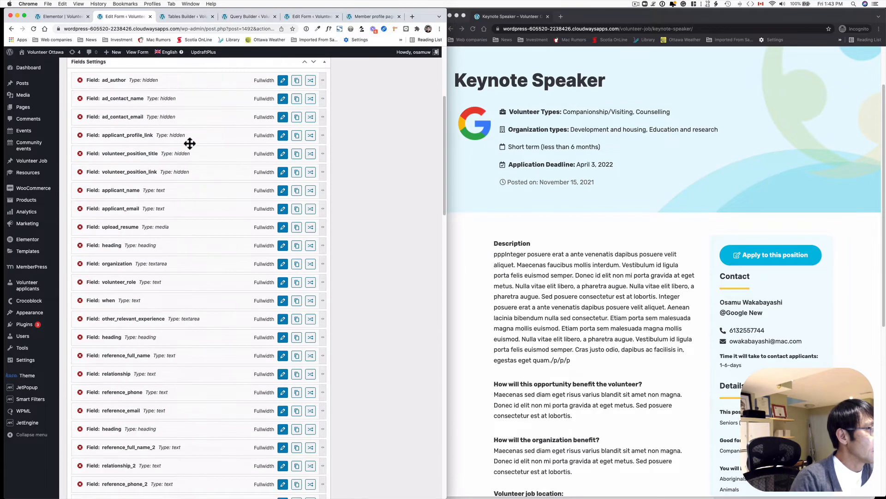
scroll(189, 144, up, 3)
scroll(174, 220, down, 5)
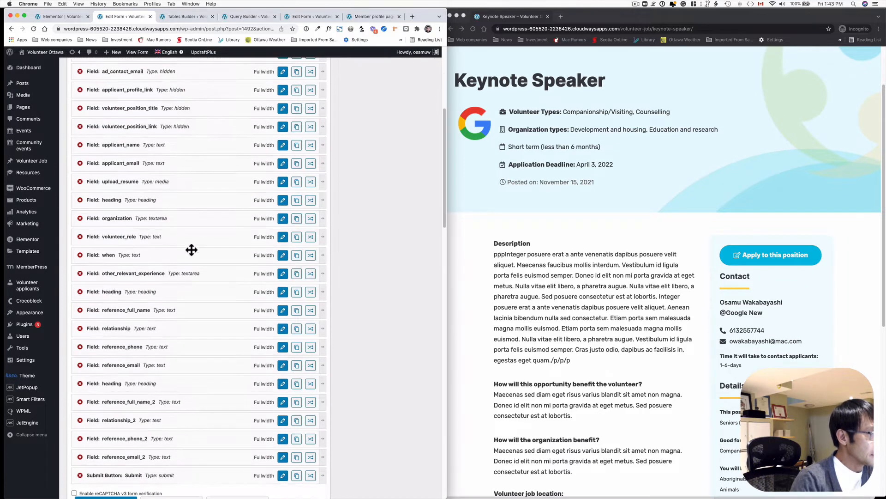
scroll(192, 249, down, 13)
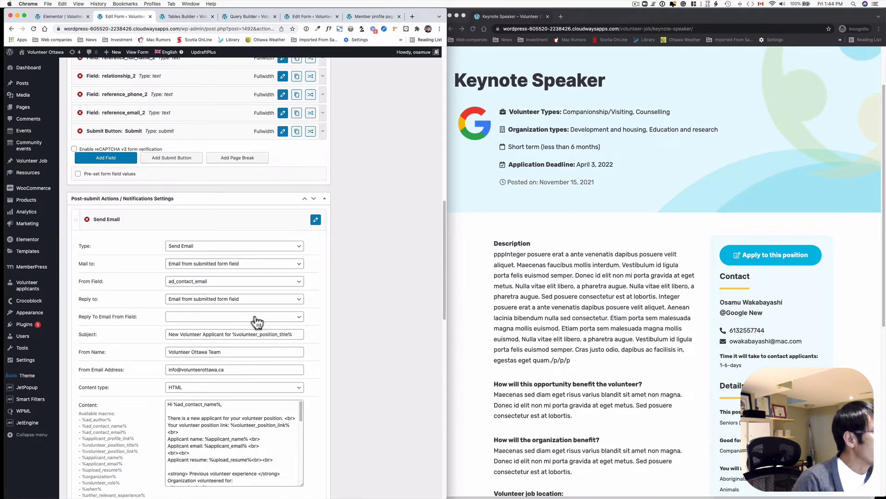
Review the first notification's email settings, highlighting the %volunteer_position_title% macro in the subject and the domain of the sender address
scroll(254, 316, down, 2)
scroll(255, 314, down, 2)
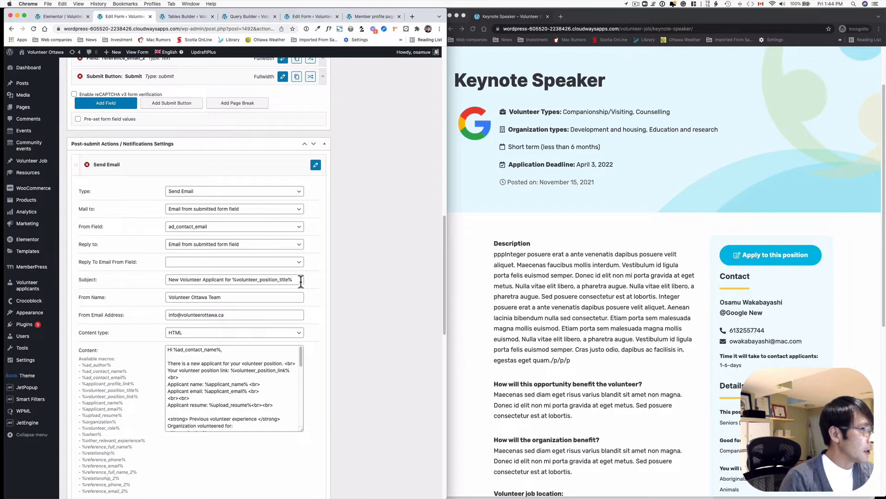
scroll(258, 301, down, 1)
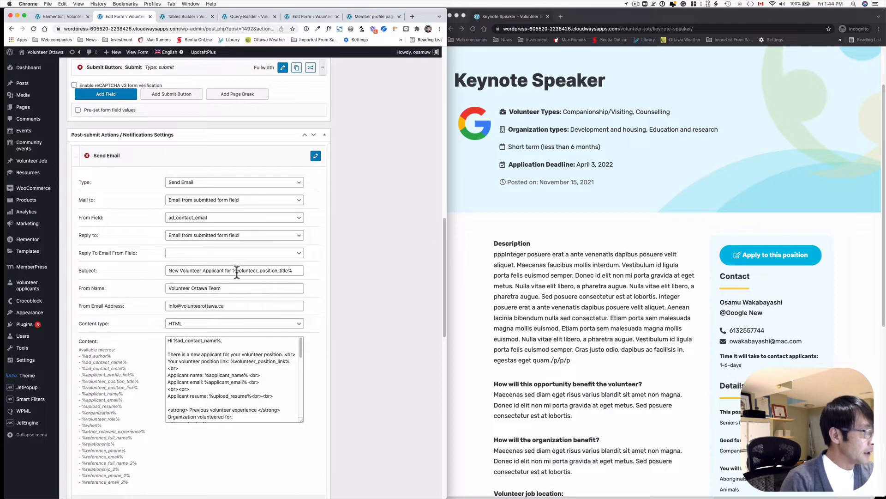
drag(233, 271, 298, 271)
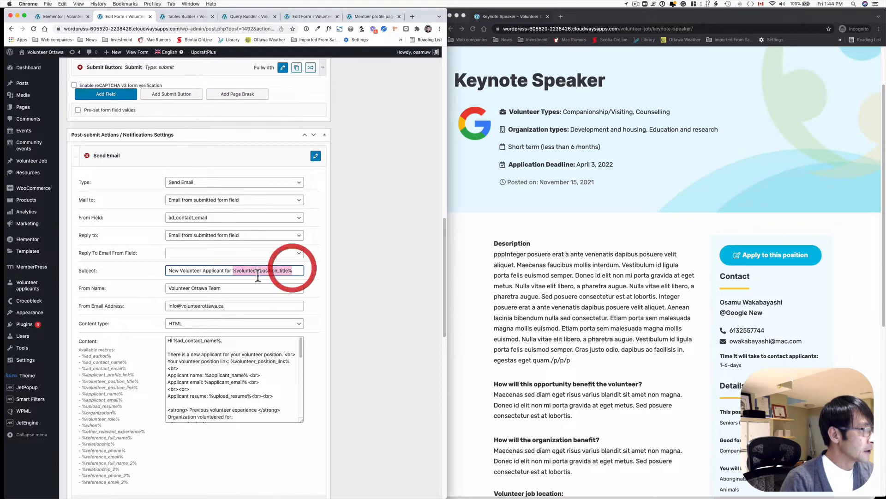
click(252, 306)
drag(226, 306, 182, 305)
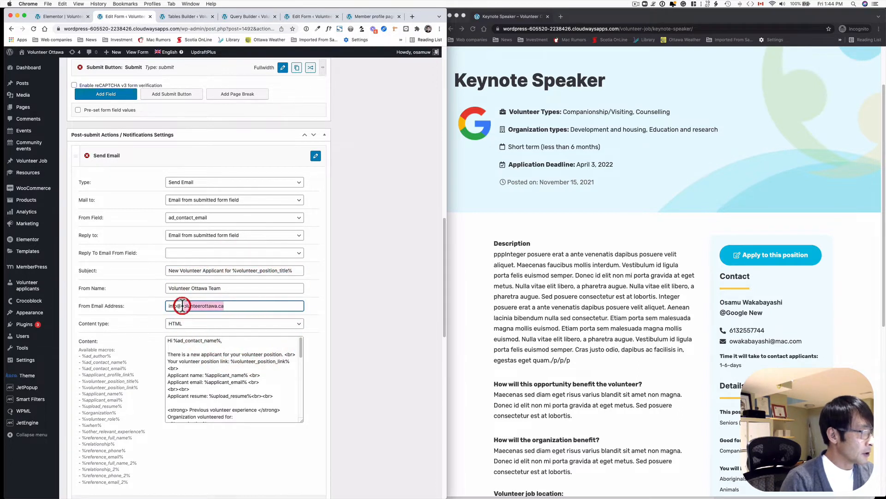
Read through the first notification's email content, from the greeting and applicant details to the reference sections
scroll(238, 326, down, 1)
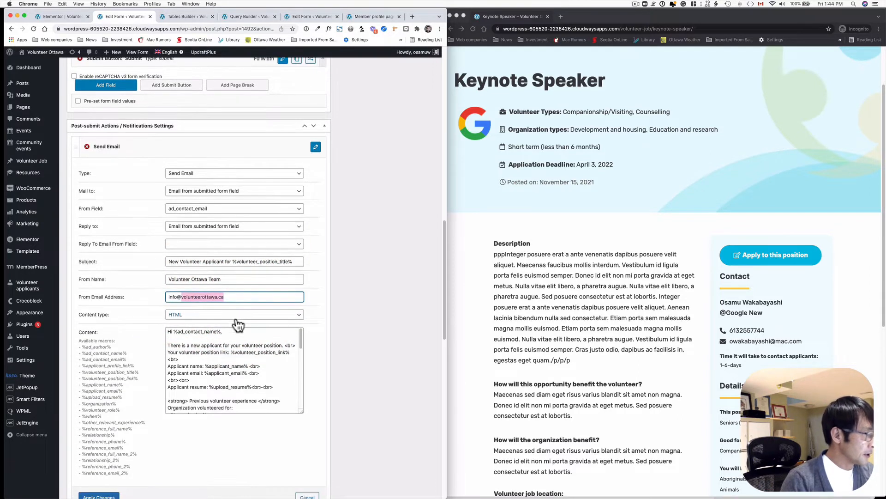
scroll(208, 338, down, 1)
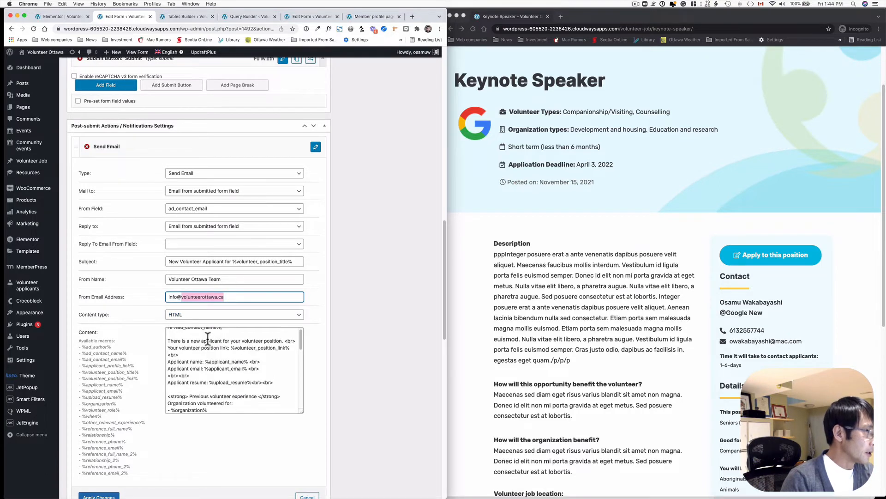
scroll(210, 340, up, 1)
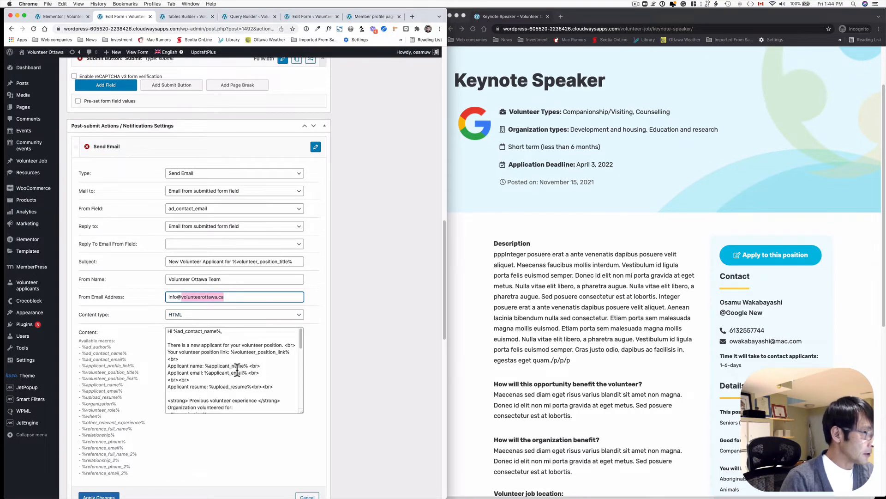
scroll(237, 370, down, 1)
scroll(235, 367, up, 1)
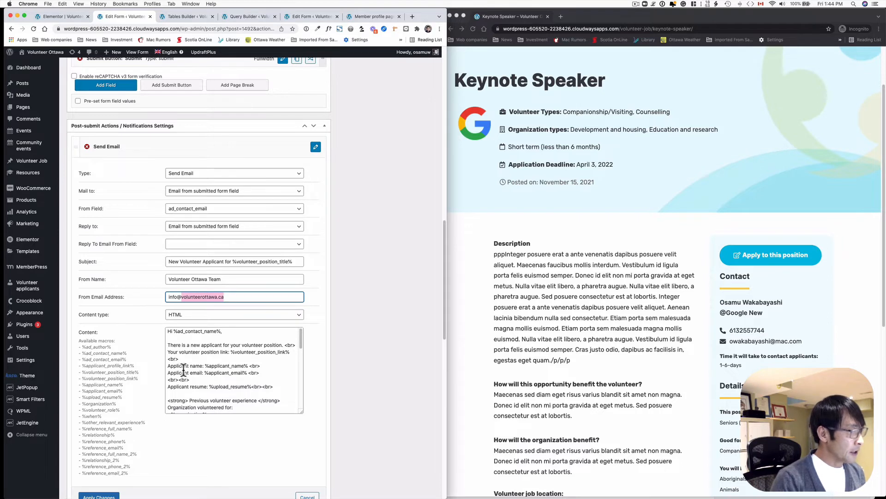
scroll(231, 373, down, 5)
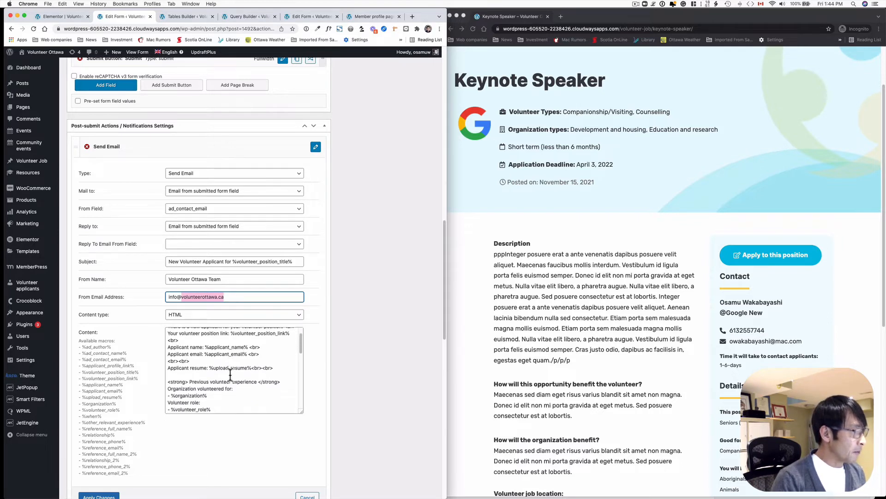
scroll(231, 374, down, 3)
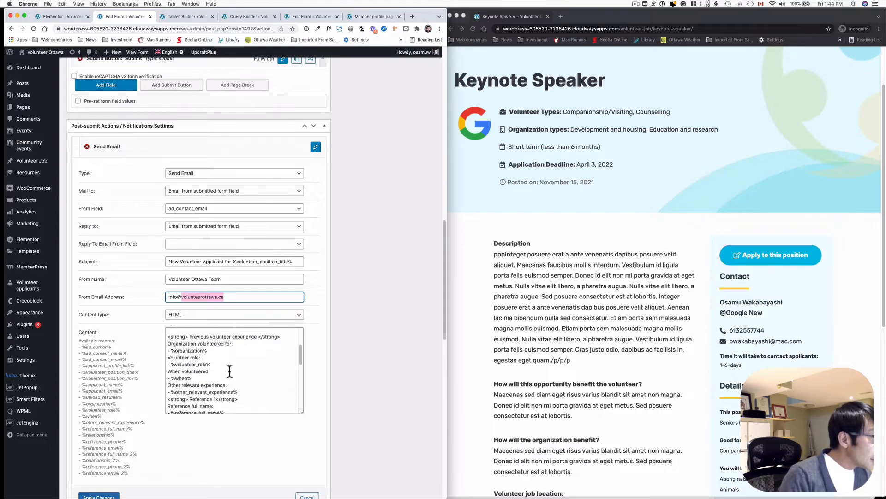
scroll(229, 371, down, 4)
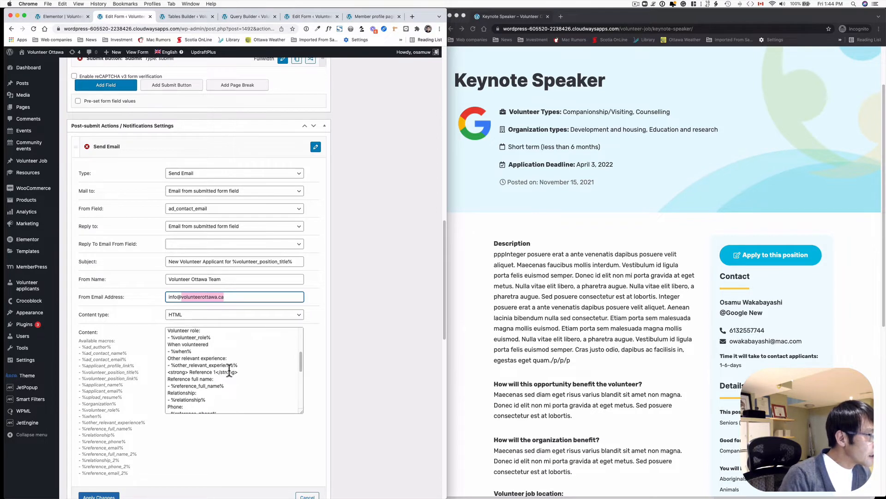
scroll(229, 370, down, 2)
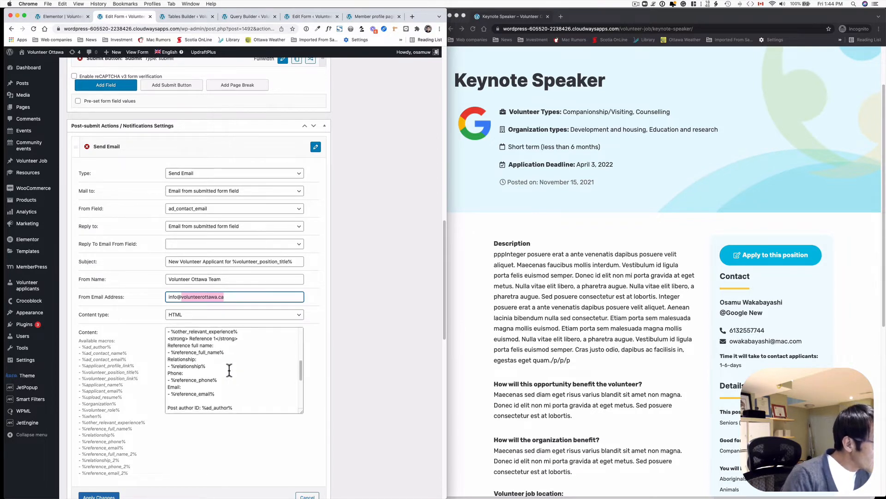
scroll(228, 370, down, 4)
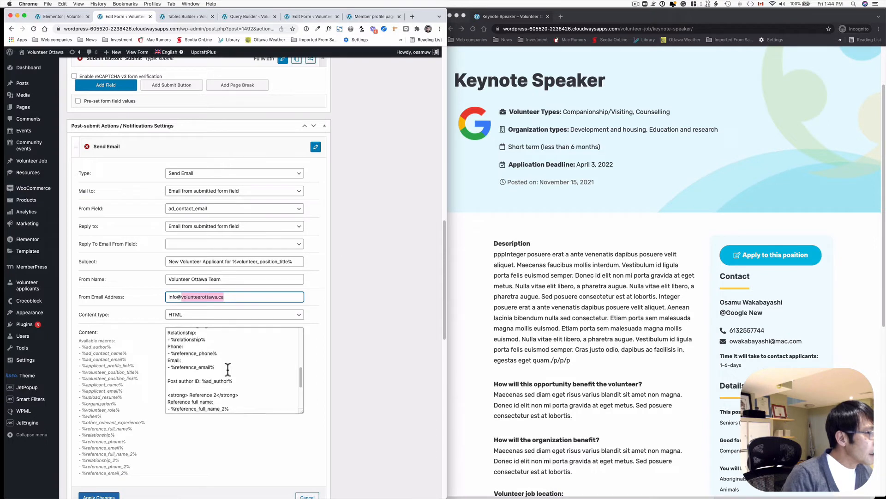
scroll(228, 370, down, 3)
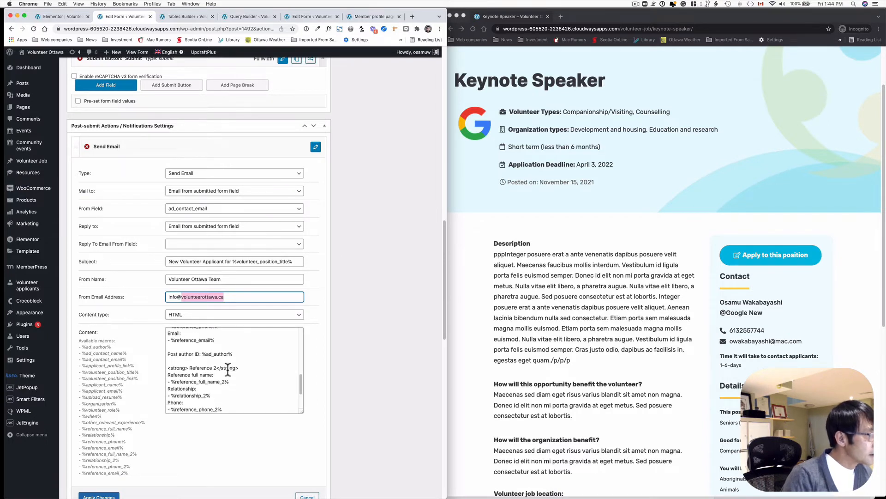
Delete the "Post author ID: %ad_author%" line from the email content and add </br> after %reference_email%
scroll(228, 369, down, 1)
drag(233, 350, 169, 350)
key(BackSpace)
key(BackSpace)
key(BackSpace)
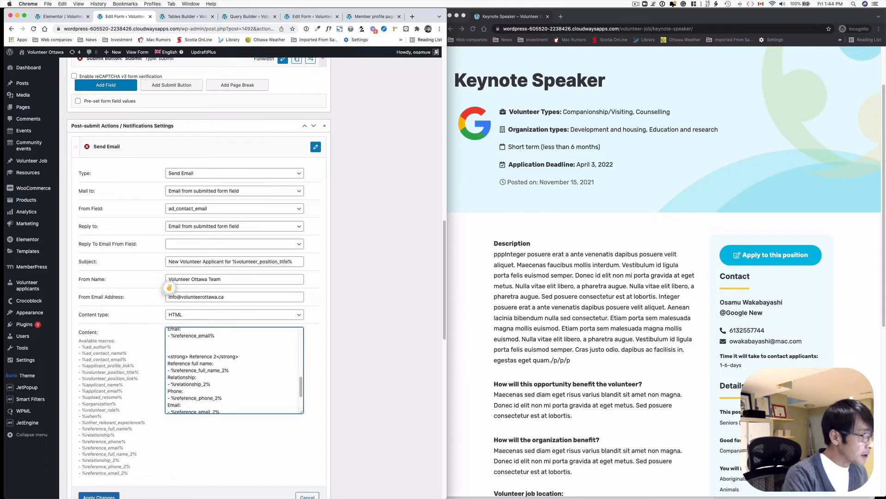
scroll(242, 378, up, 2)
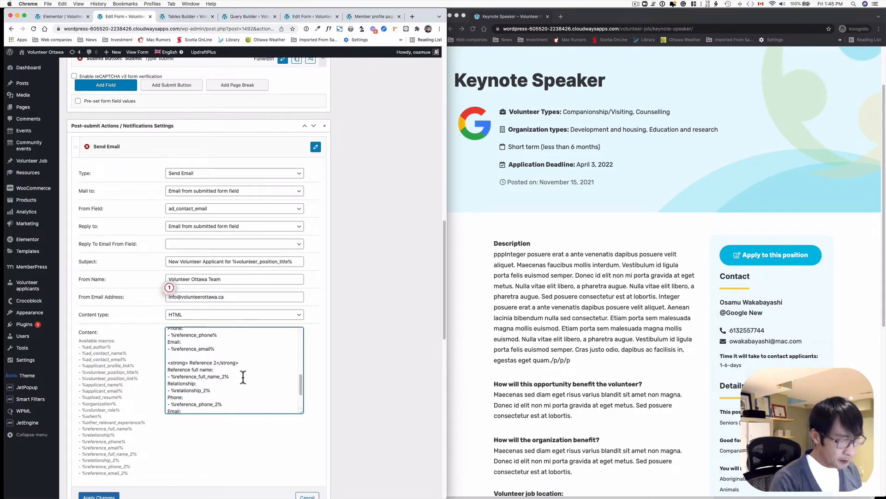
text(</br)
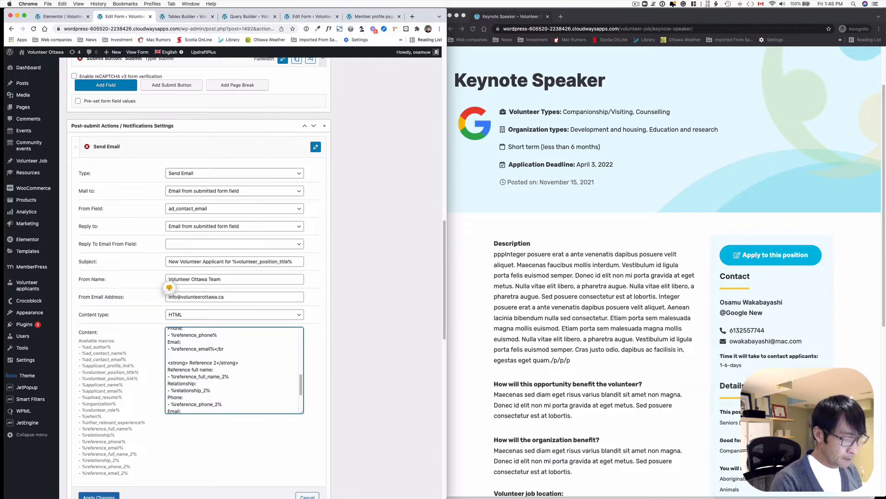
text(>)
Examine the applicant's profile link at the end of the email content, highlighting its %applicant_profile_link% macro
scroll(247, 377, down, 5)
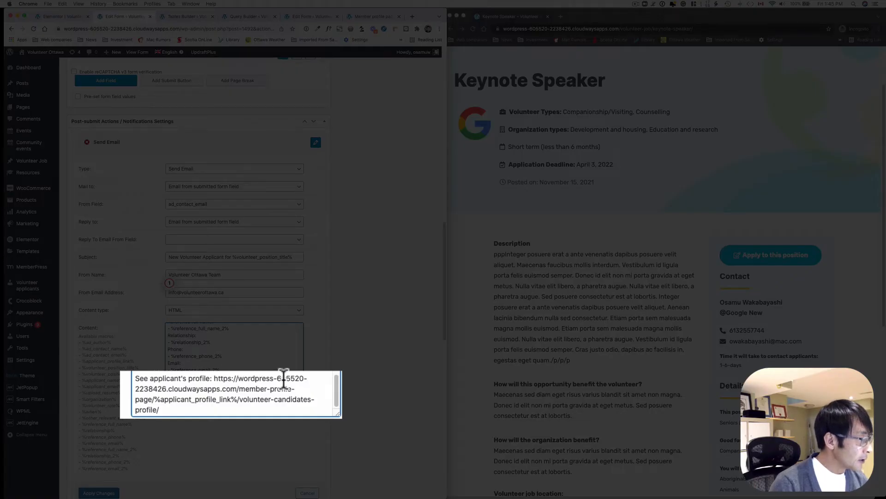
click(232, 399)
drag(231, 399, 153, 399)
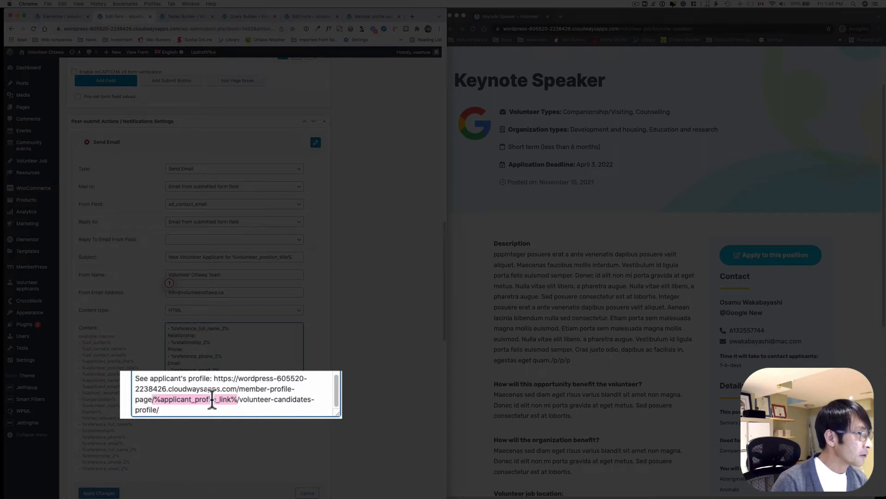
Check the applicant_profile_link field's value source, keeping Current User ID, against the profile URL in the email content
scroll(253, 335, up, 15)
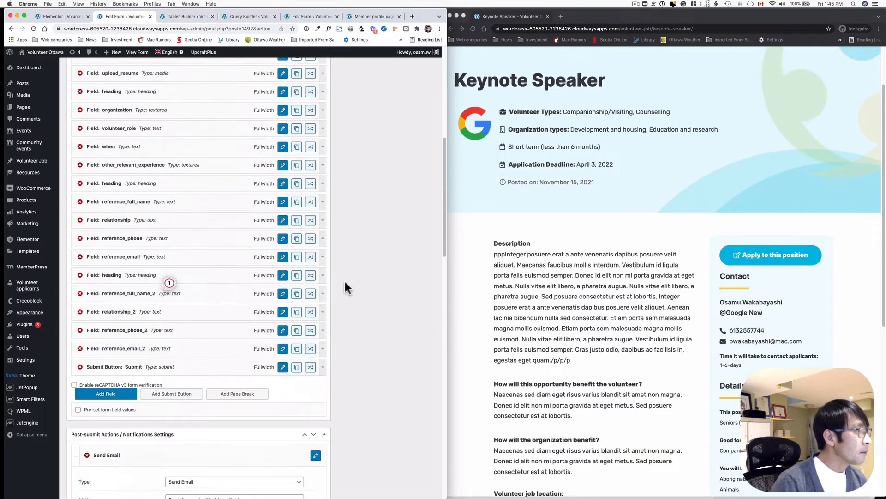
scroll(344, 279, up, 3)
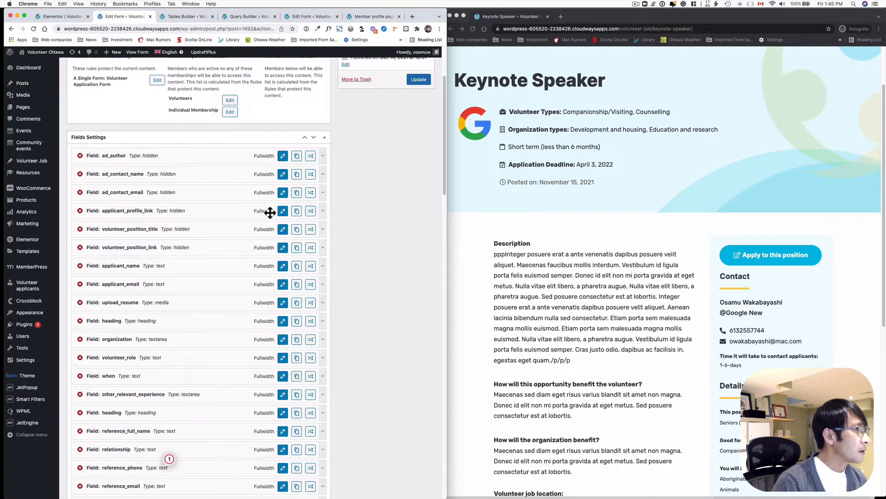
click(281, 210)
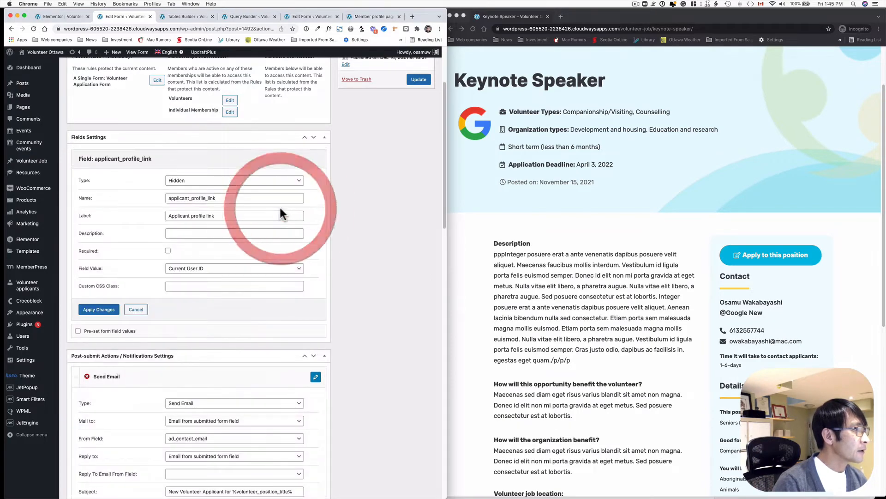
click(209, 269)
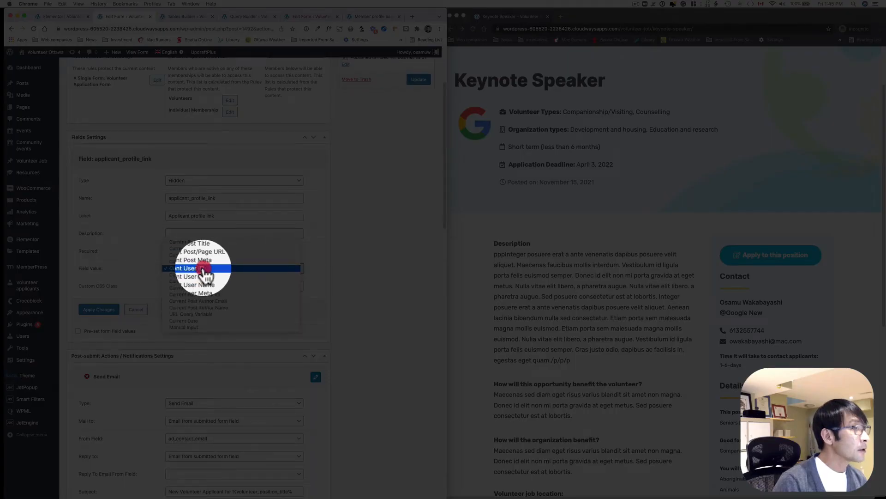
click(205, 268)
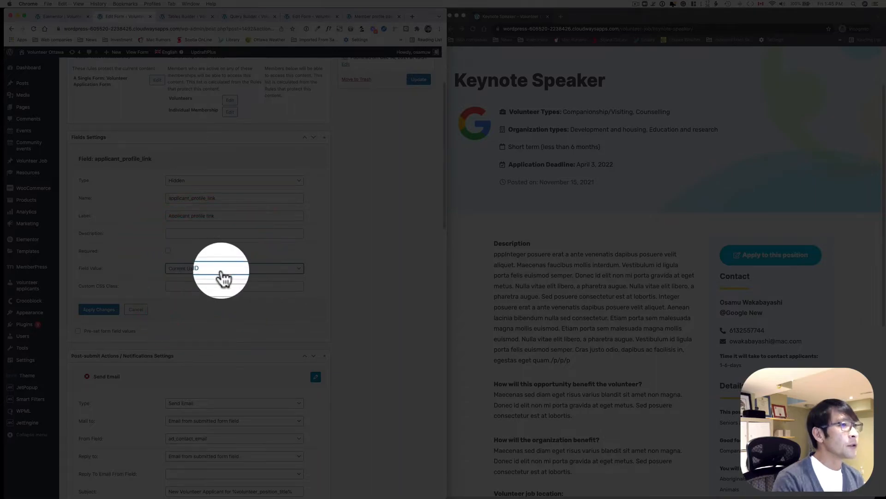
scroll(277, 323, down, 6)
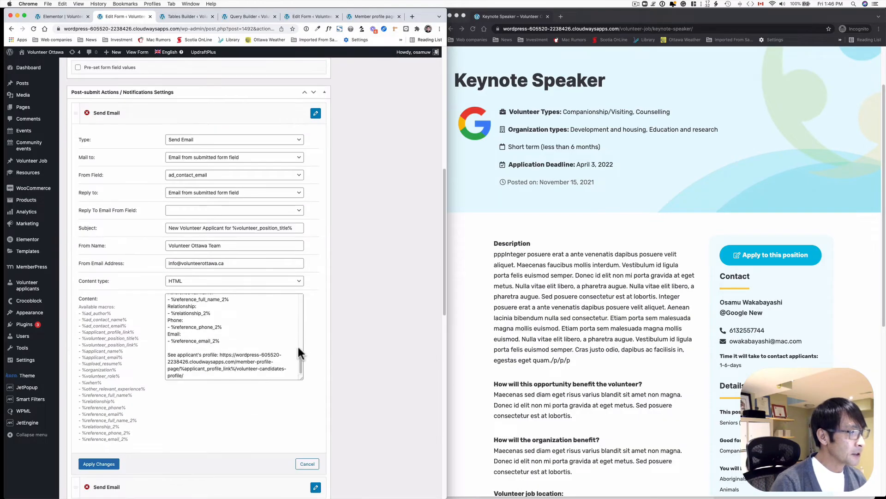
scroll(235, 367, down, 1)
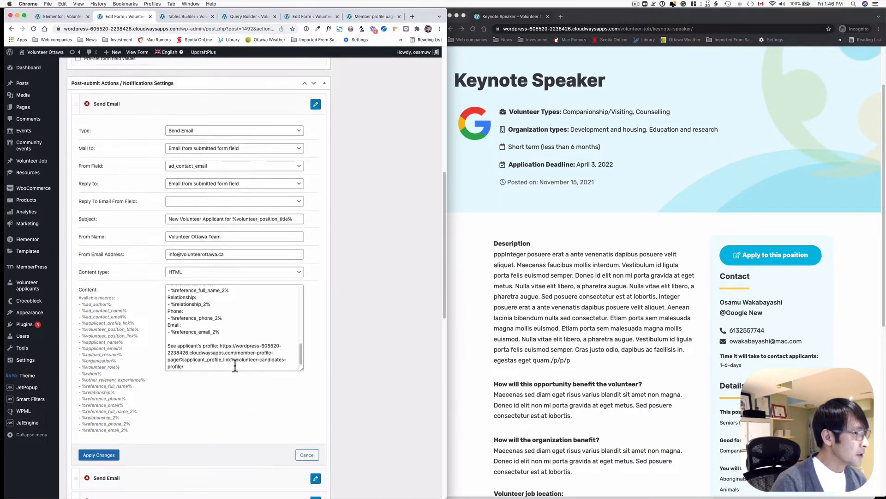
Open the second Send Email notification and check its From Field options, keeping applicant_email
scroll(235, 365, down, 6)
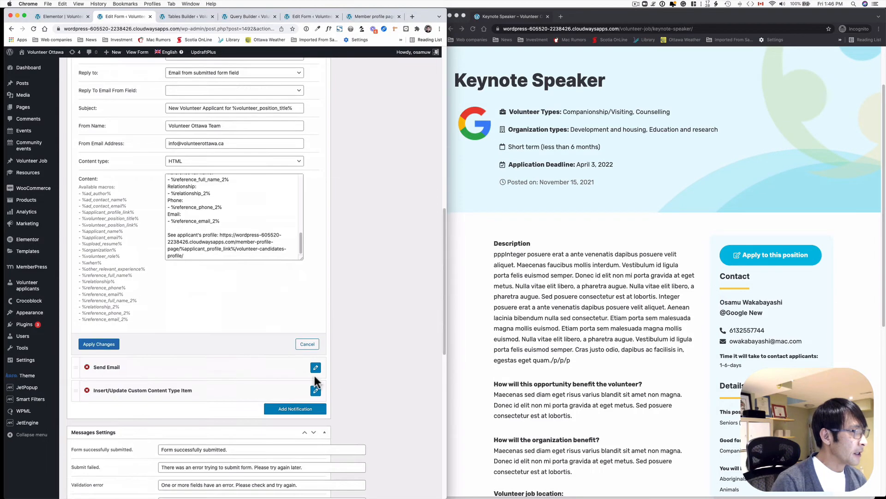
click(316, 367)
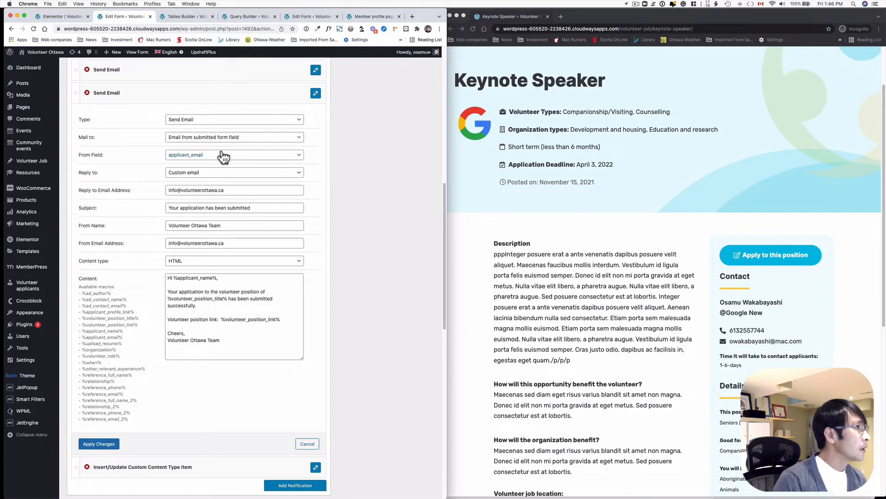
click(207, 157)
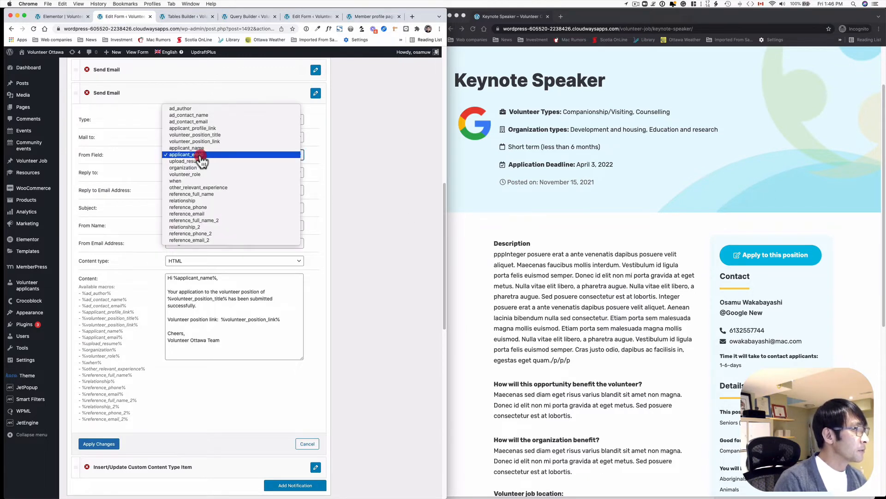
click(205, 157)
scroll(254, 208, down, 1)
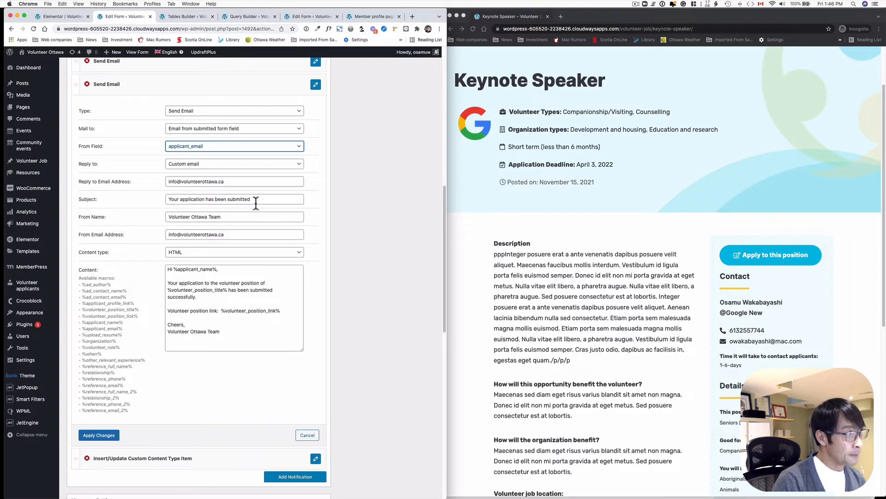
Read the applicant confirmation email's content, highlighting the %applicant_name% and %volunteer_position_title% macros
scroll(259, 254, down, 2)
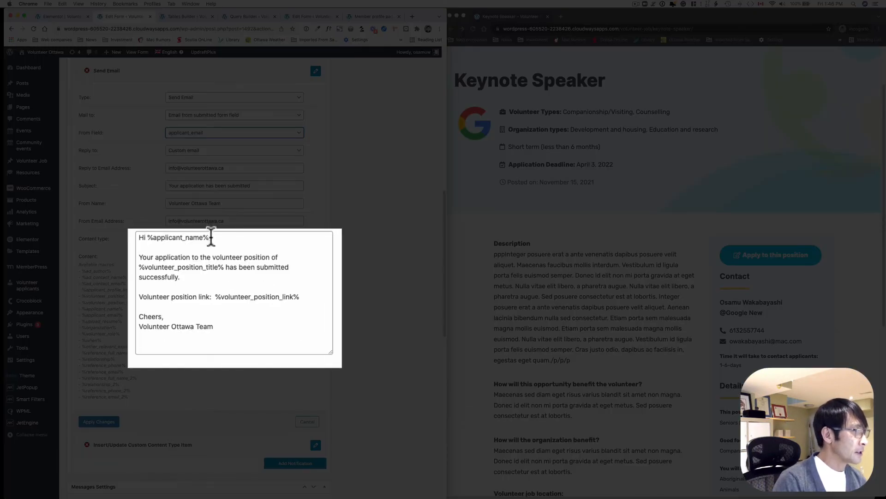
drag(217, 255, 173, 257)
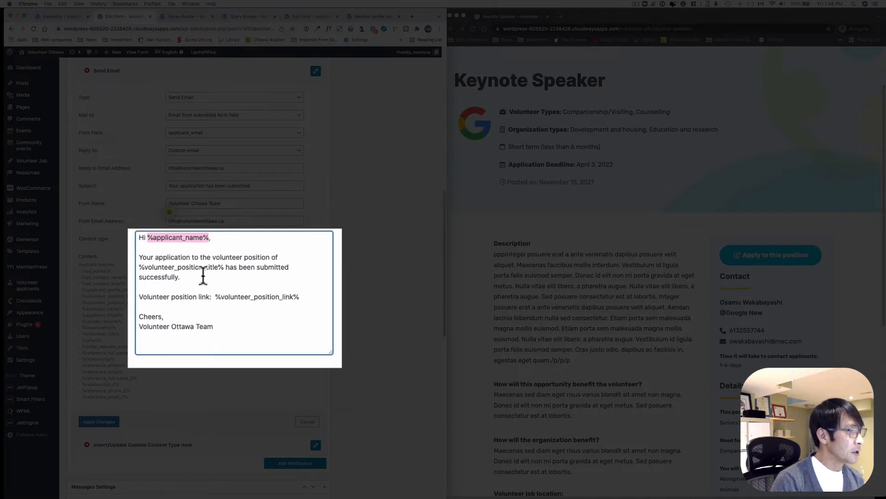
drag(219, 268, 139, 267)
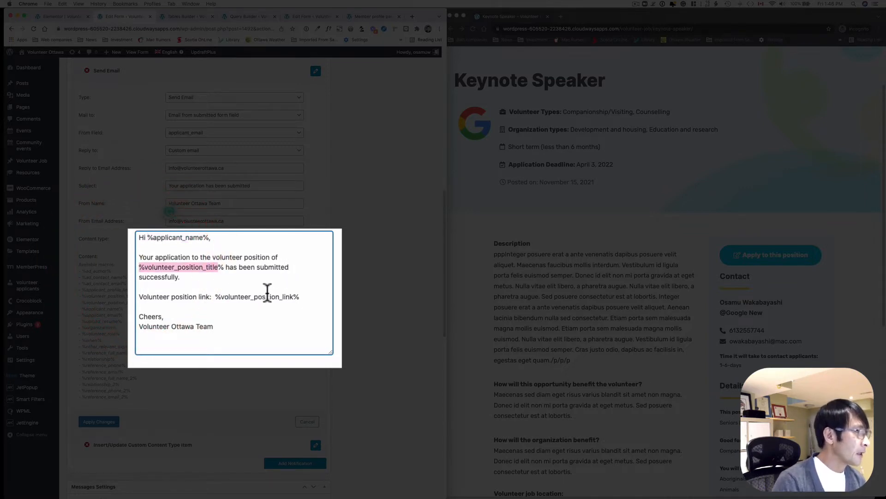
scroll(267, 292, down, 2)
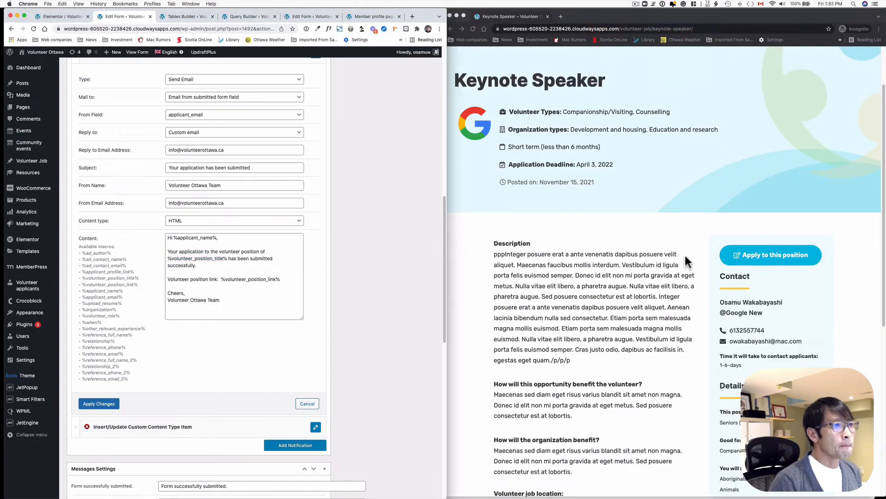
Fill in the Keynote Speaker application with applicant details, Test experience entries, year 2001 and one Friend reference, and submit it
click(741, 262)
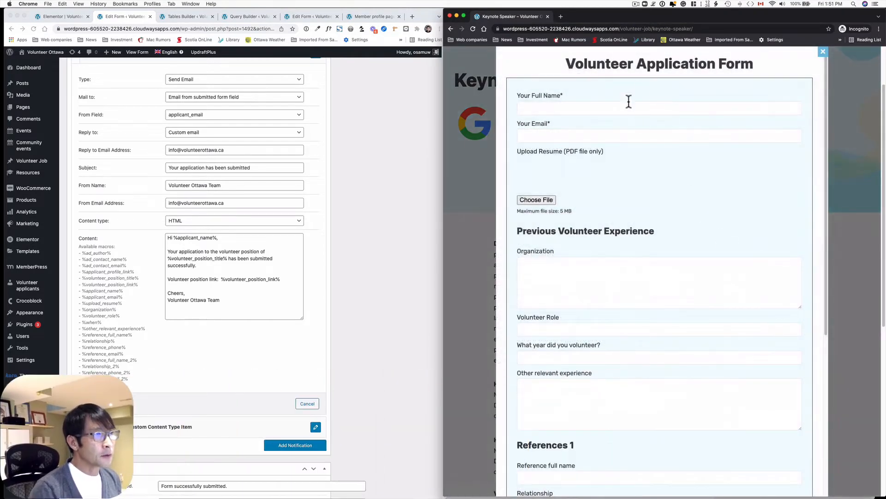
click(636, 4)
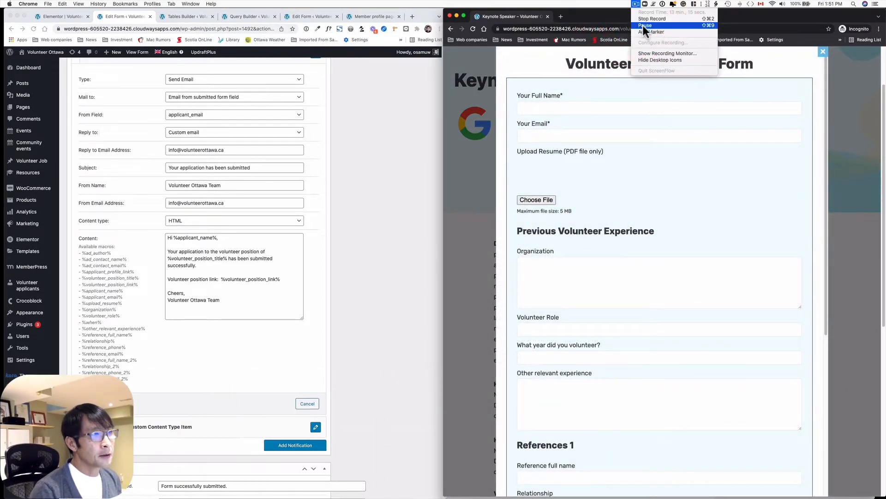
click(642, 25)
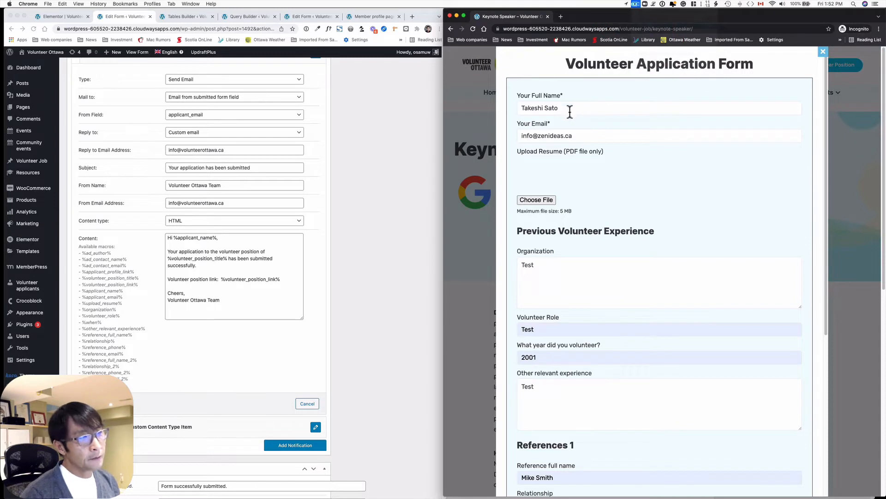
scroll(548, 284, down, 5)
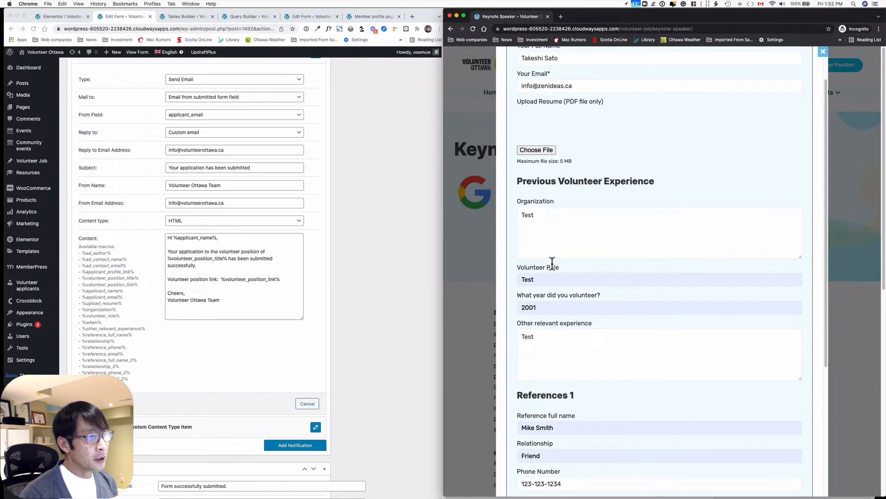
scroll(553, 253, down, 2)
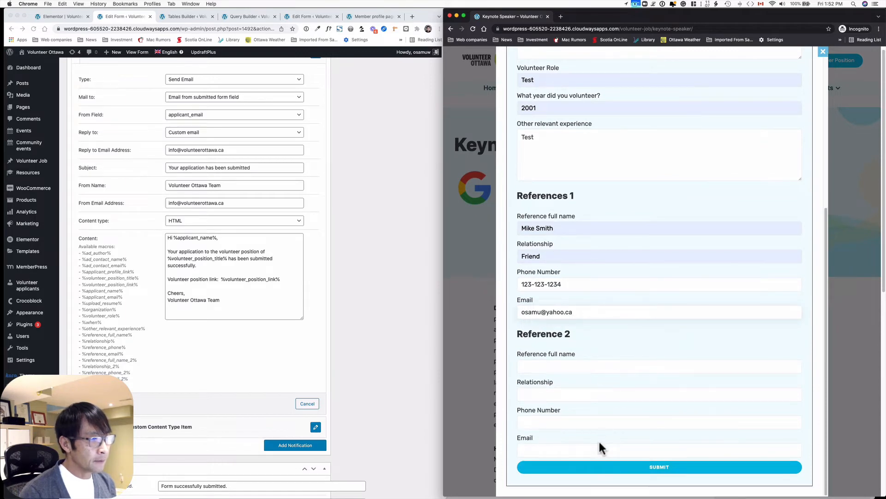
click(653, 467)
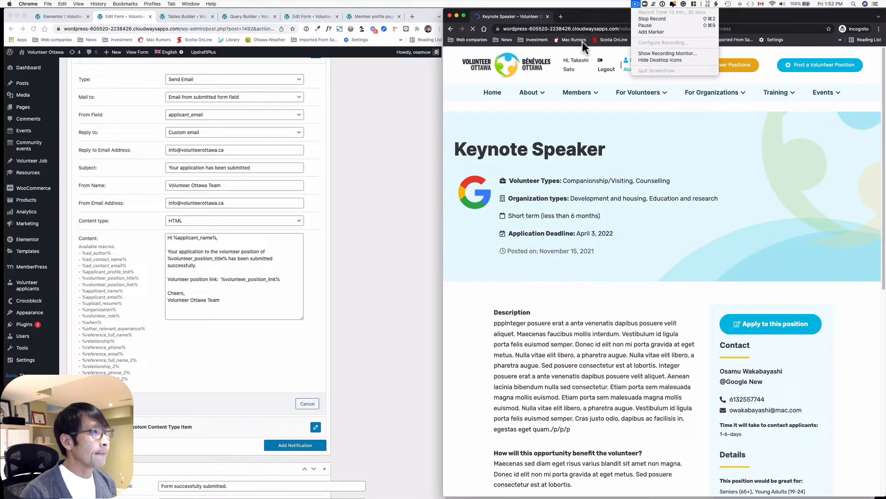
click(772, 16)
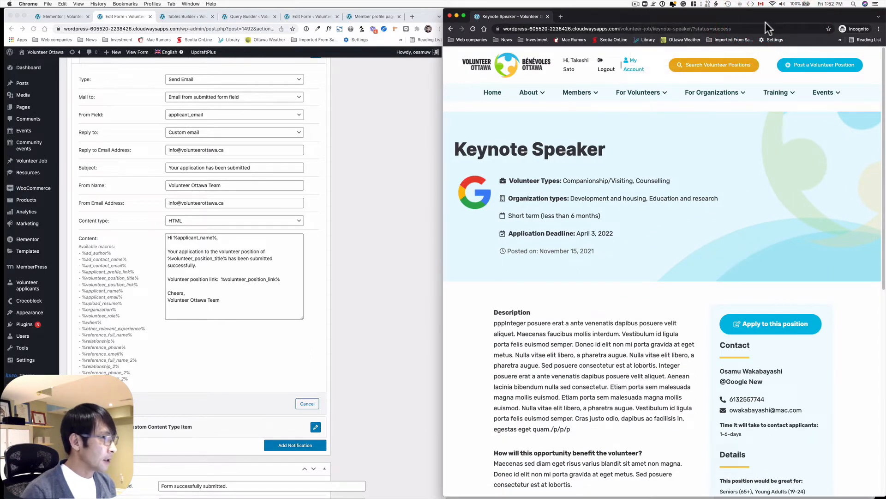
click(636, 4)
click(636, 26)
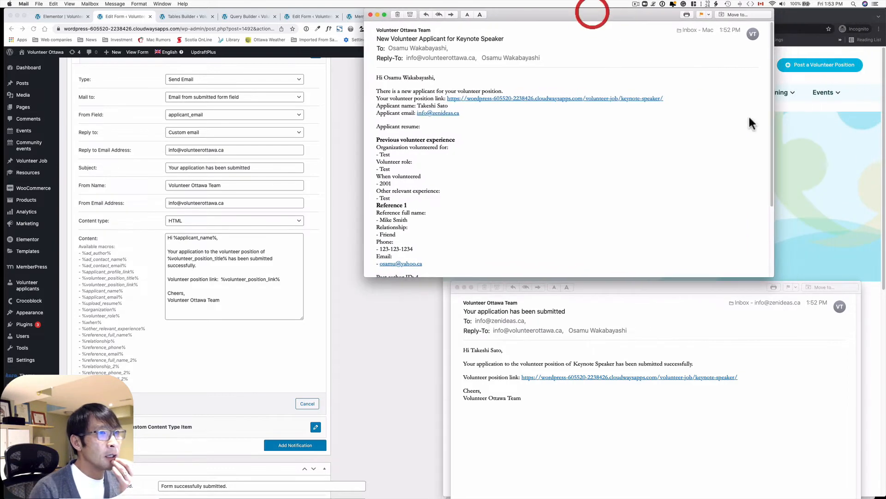
Compare the contact name on the Keynote Speaker page with the new-applicant email in Mail, and bring both notification emails into view
drag(784, 371, 720, 371)
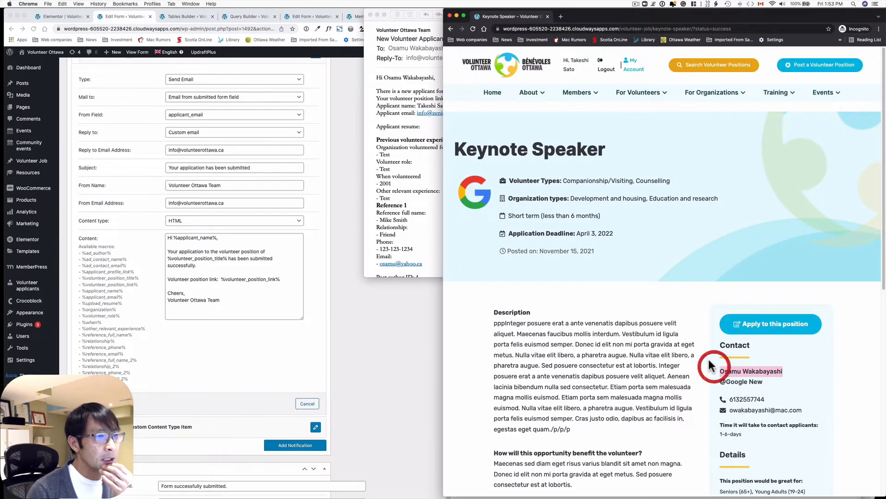
click(407, 26)
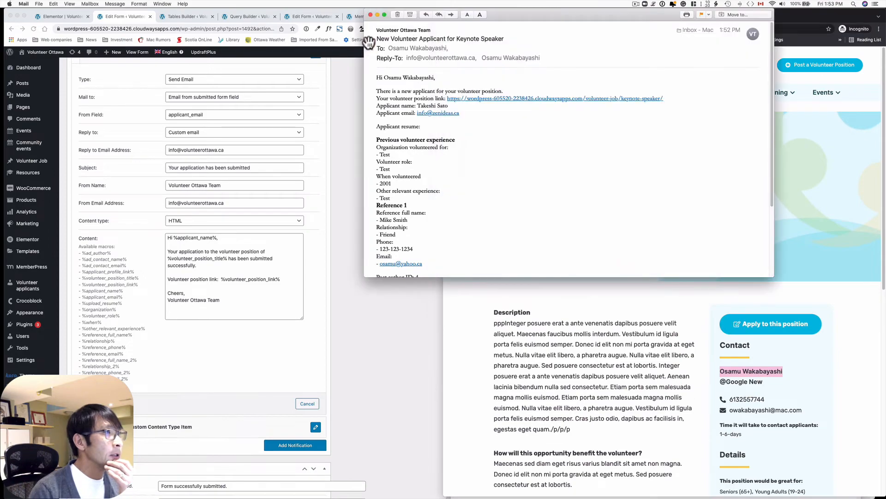
drag(581, 12, 663, 10)
middle_click(627, 303)
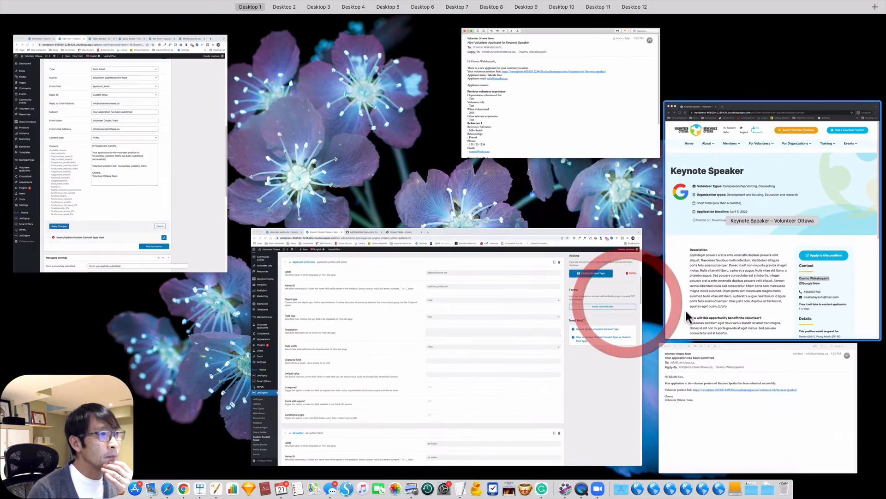
click(754, 421)
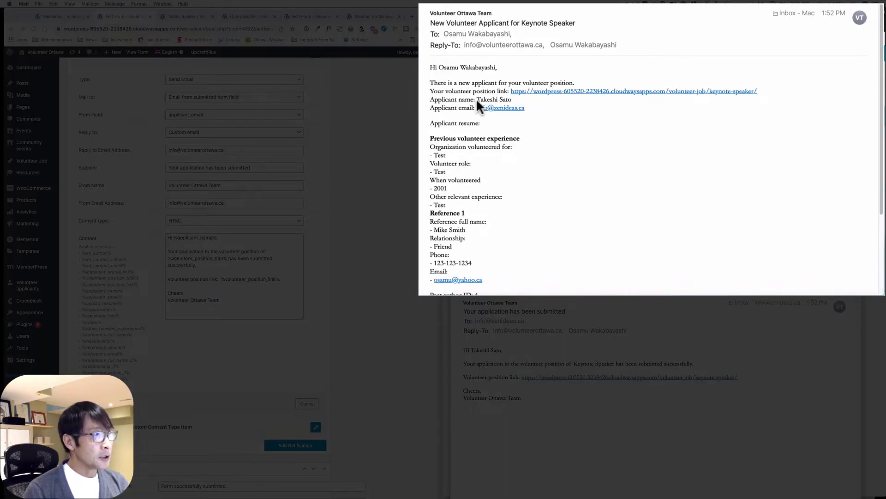
Read the new-applicant email through to its end and open the applicant's profile link to look over the candidate page
scroll(452, 183, down, 5)
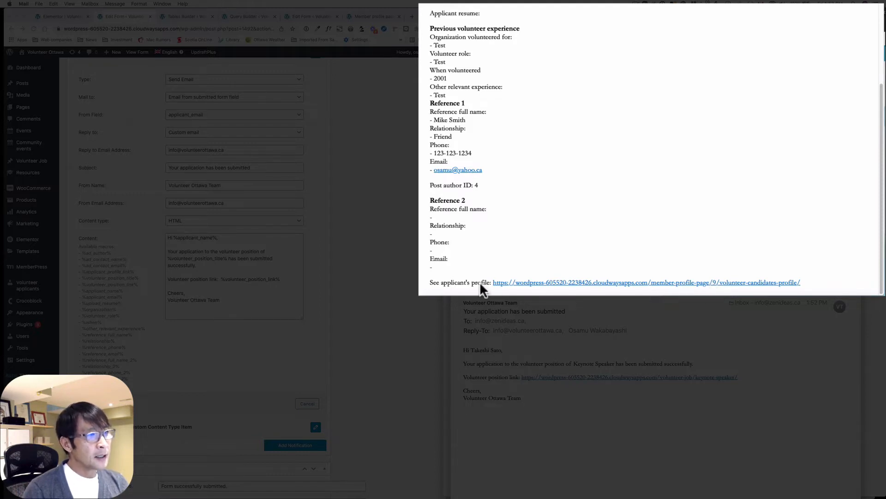
click(598, 283)
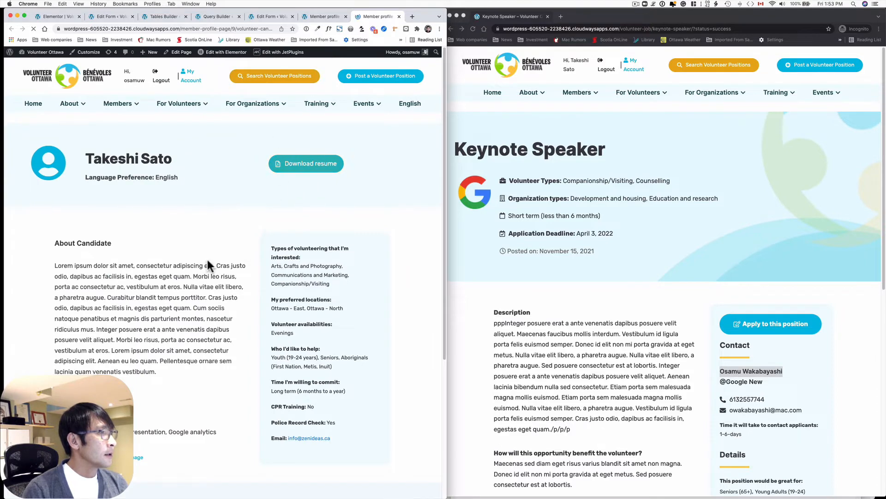
scroll(208, 265, down, 4)
scroll(222, 311, up, 4)
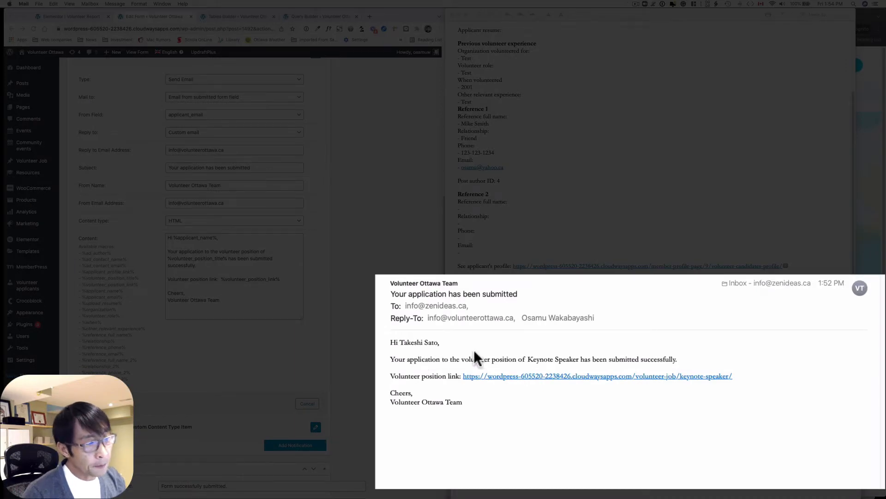
Compare the confirmation email's applicant name and Keynote Speaker title with the form's content, highlighting the %volunteer_position_title% macro
drag(437, 342, 399, 343)
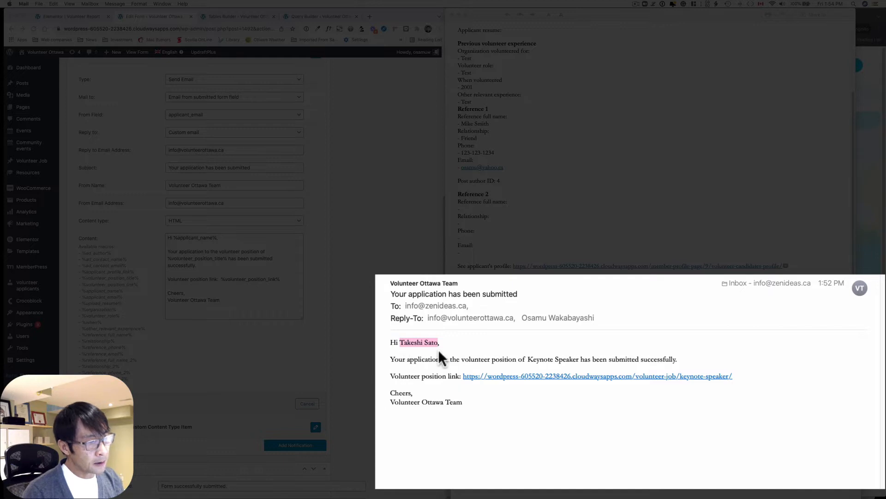
click(473, 342)
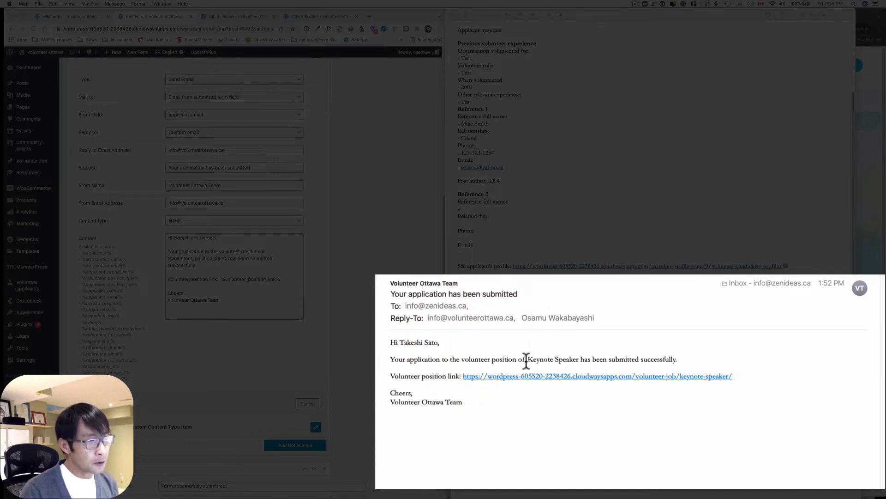
drag(527, 360, 578, 358)
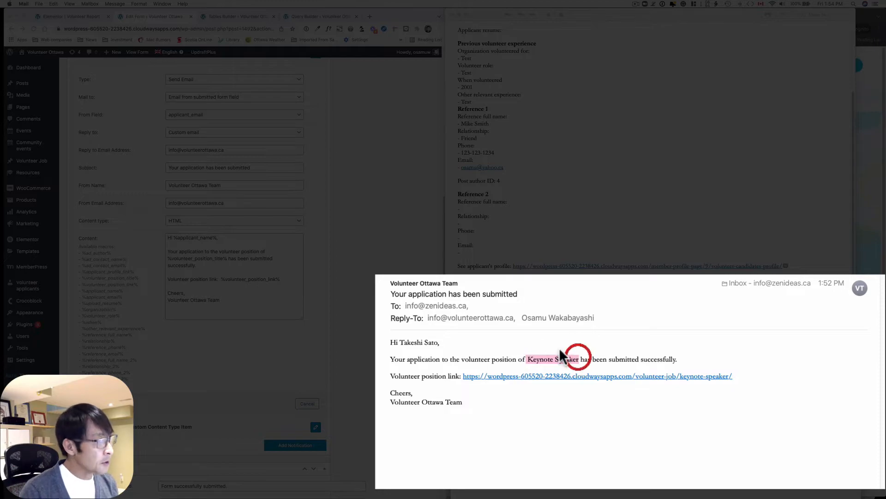
click(258, 257)
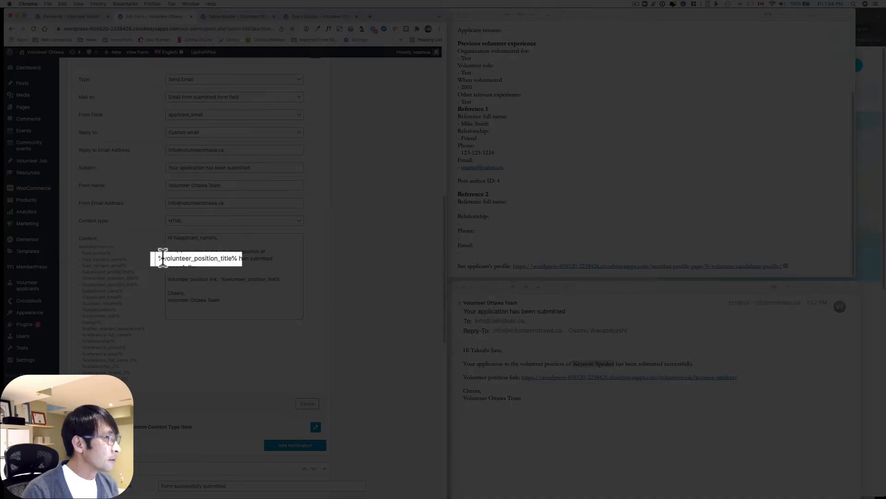
drag(236, 258, 157, 257)
click(681, 363)
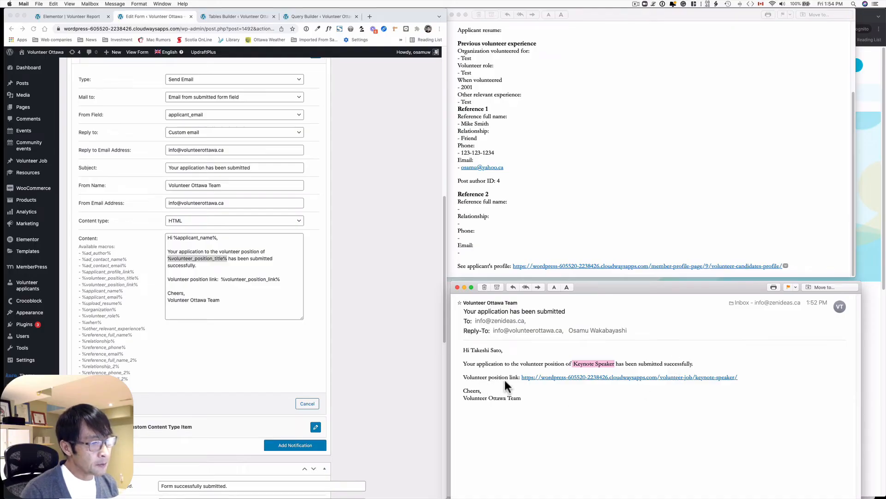
Match the confirmation email's volunteer position link to the %volunteer_position_link% macro and open the linked job page
click(251, 279)
click(703, 388)
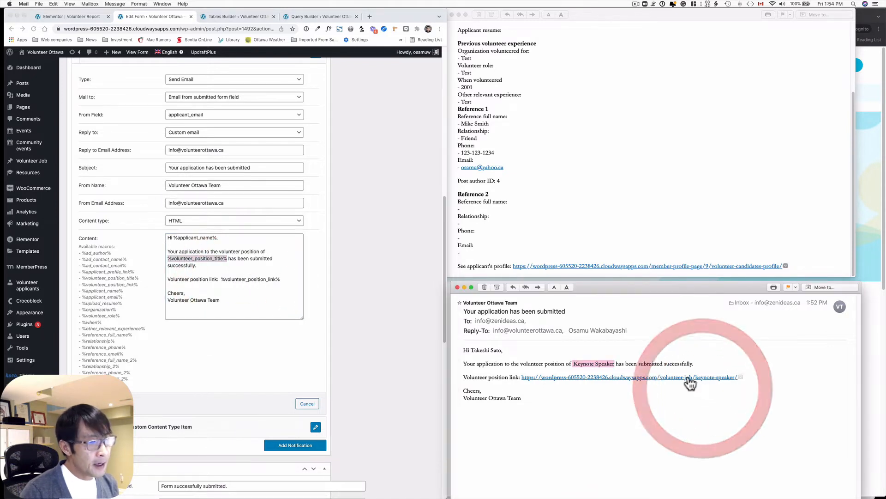
click(689, 378)
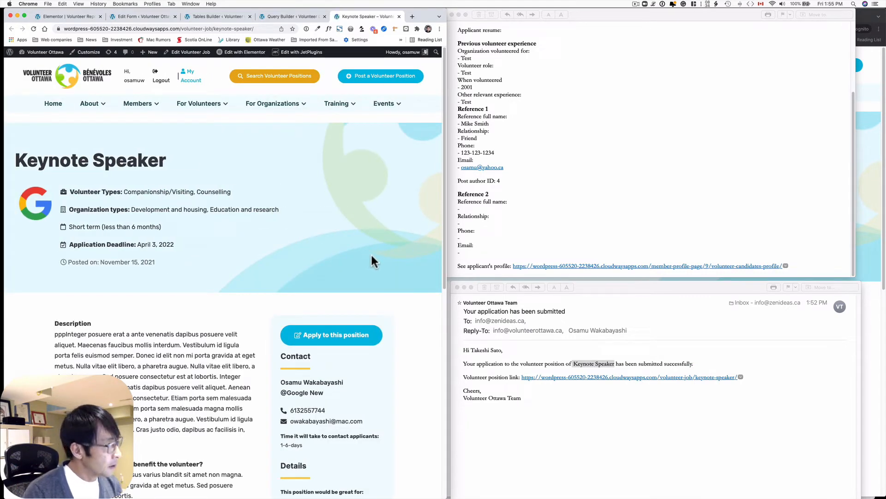
click(637, 4)
click(644, 25)
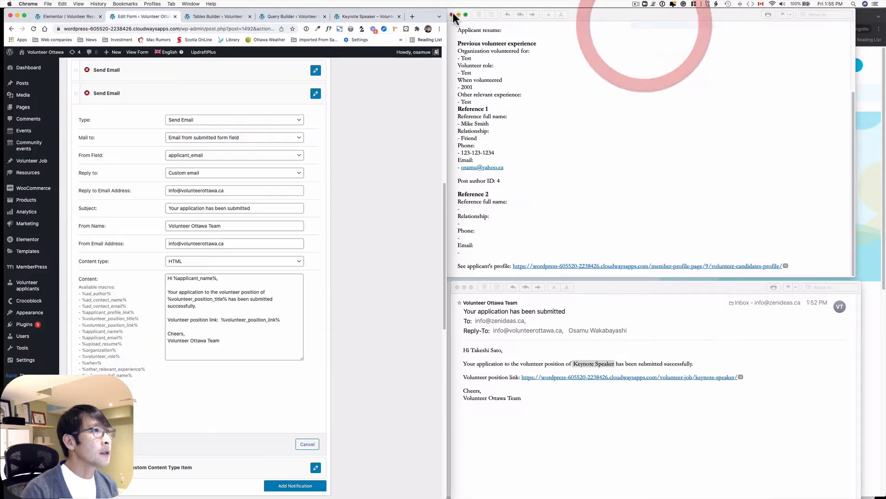
Close both notification emails and open the form's Insert/Update Custom Content Type Item notification settings
click(451, 14)
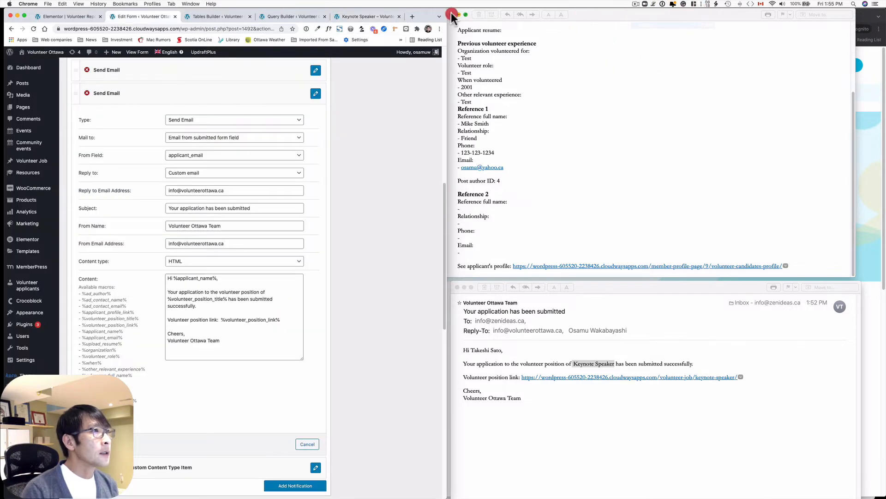
click(451, 13)
click(457, 287)
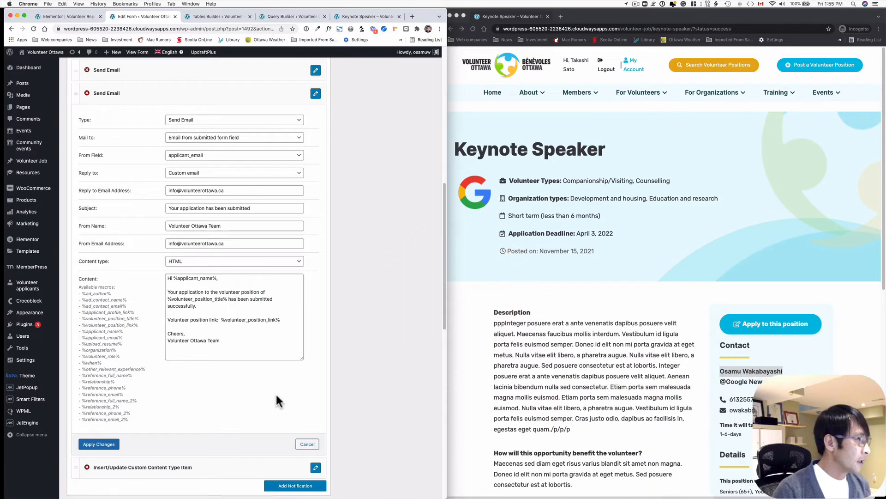
scroll(277, 401, down, 2)
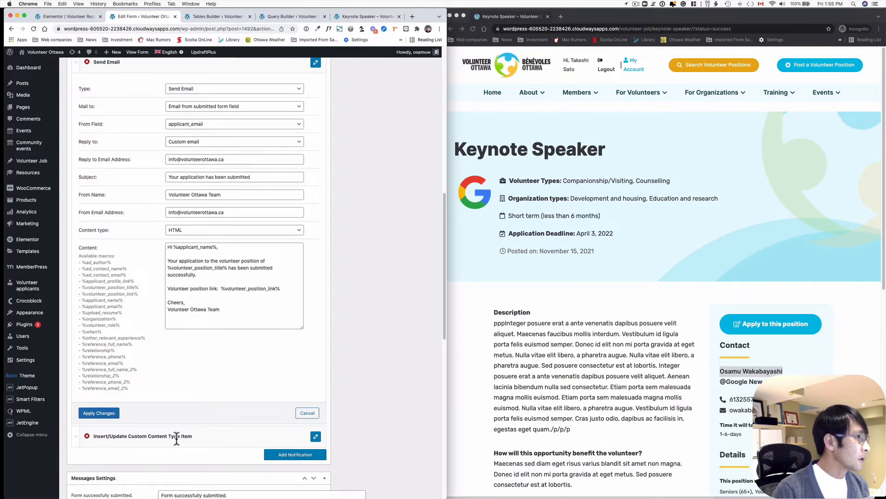
click(316, 436)
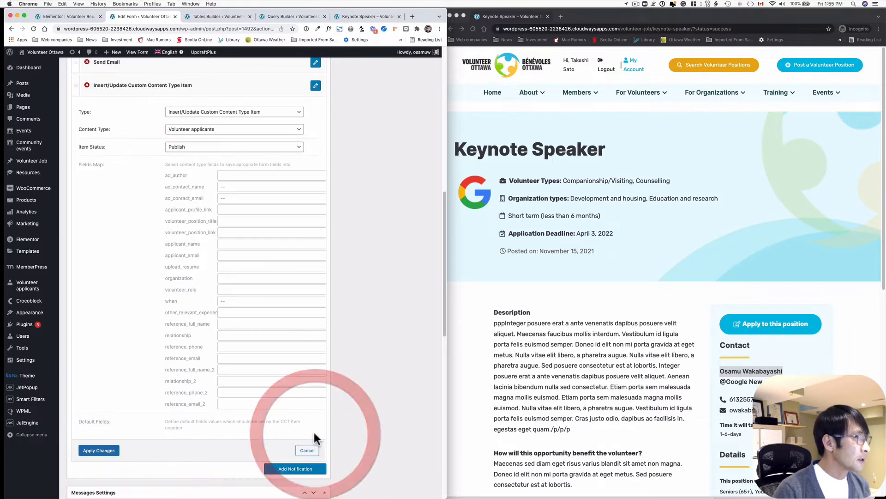
Check the notification's type, Insert/Update Custom Content Type Item, and its content type, Volunteer applicants, against the available options
click(198, 118)
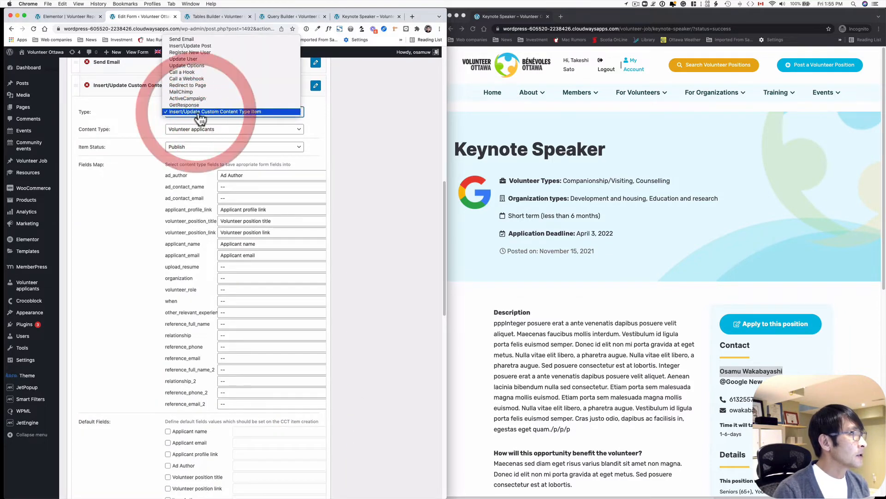
click(202, 113)
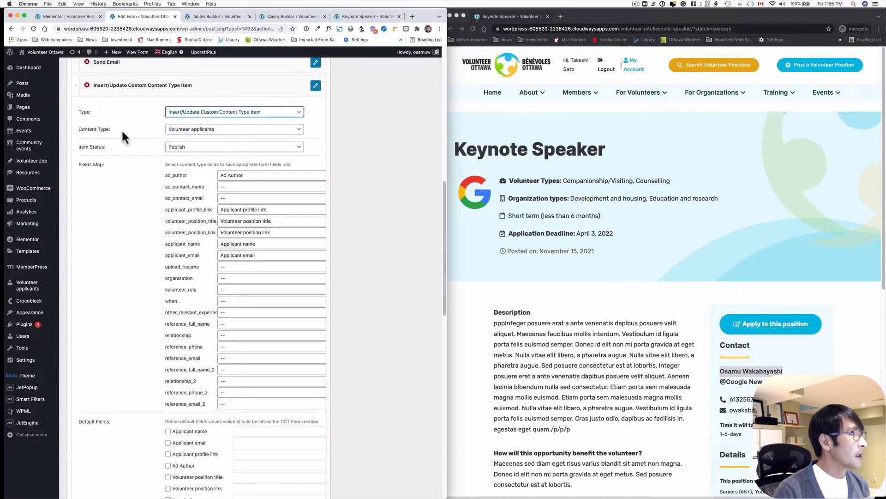
click(182, 130)
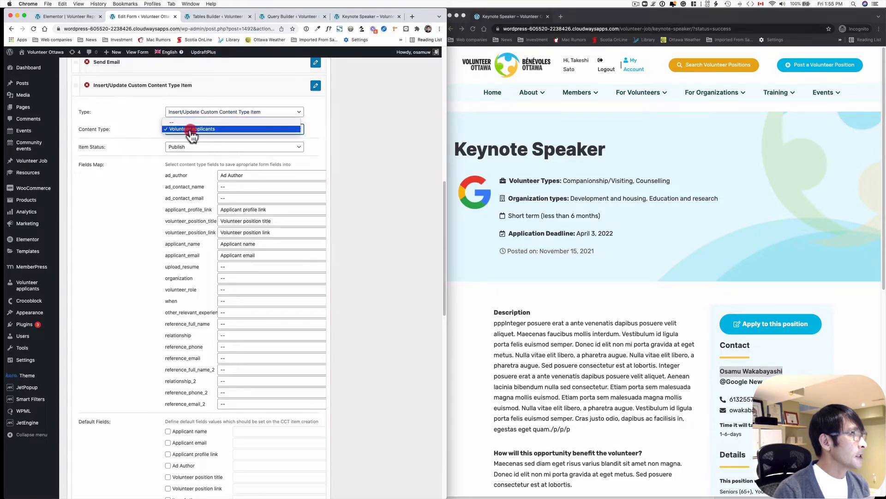
click(203, 129)
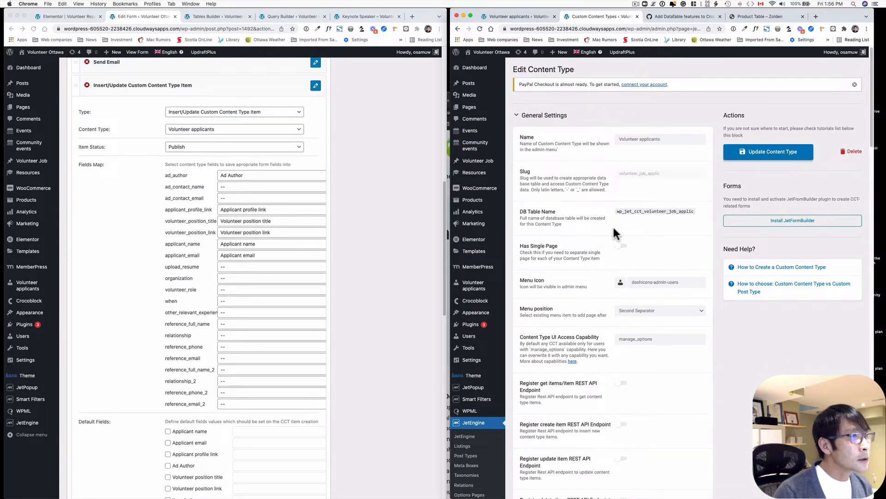
Compare the Volunteer applicants content type's fields with the notification's Fields Map, checking the ad_author and applicant_profile_link mappings
scroll(613, 224, down, 5)
scroll(614, 225, down, 5)
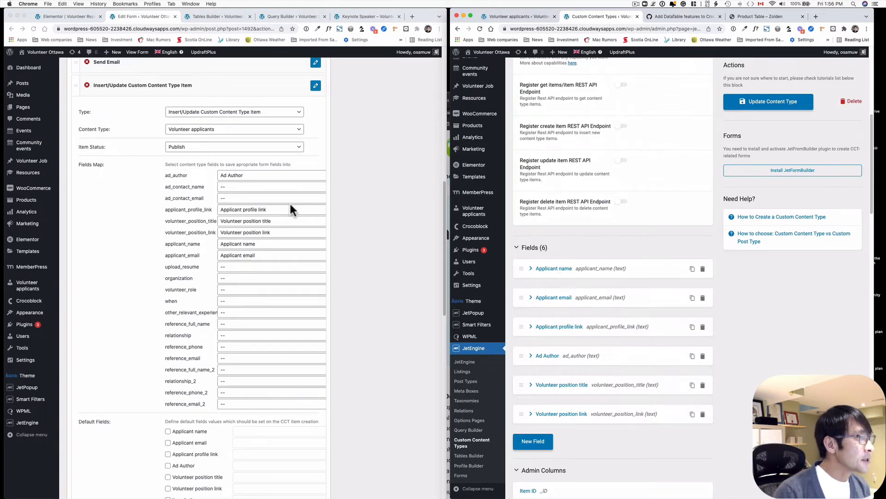
click(245, 175)
click(250, 175)
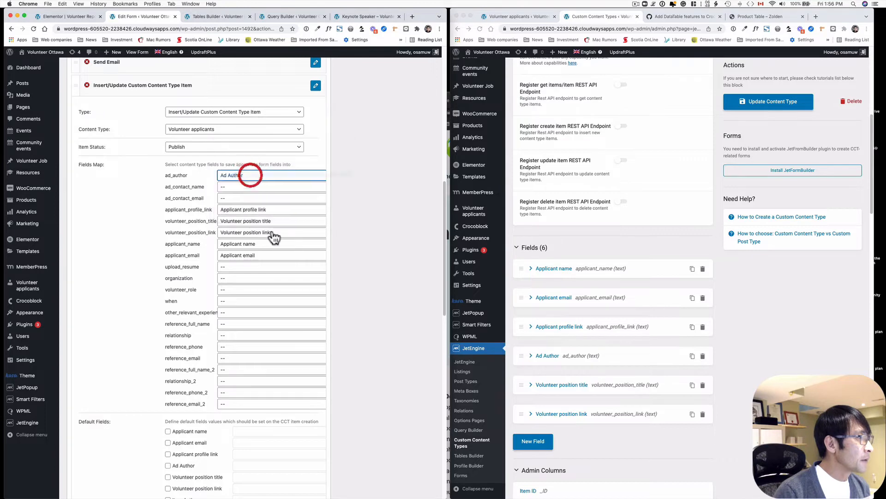
click(269, 209)
click(271, 209)
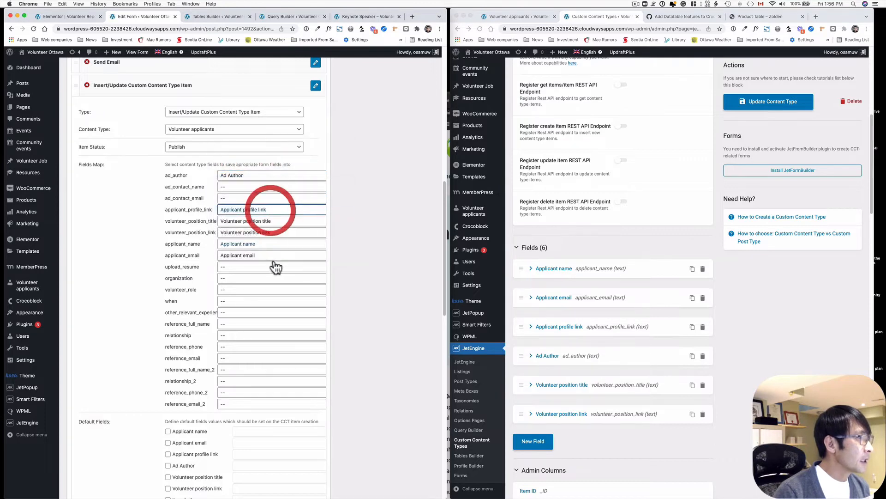
Save the Volunteer Application Form with its current field and notification settings
scroll(354, 282, up, 5)
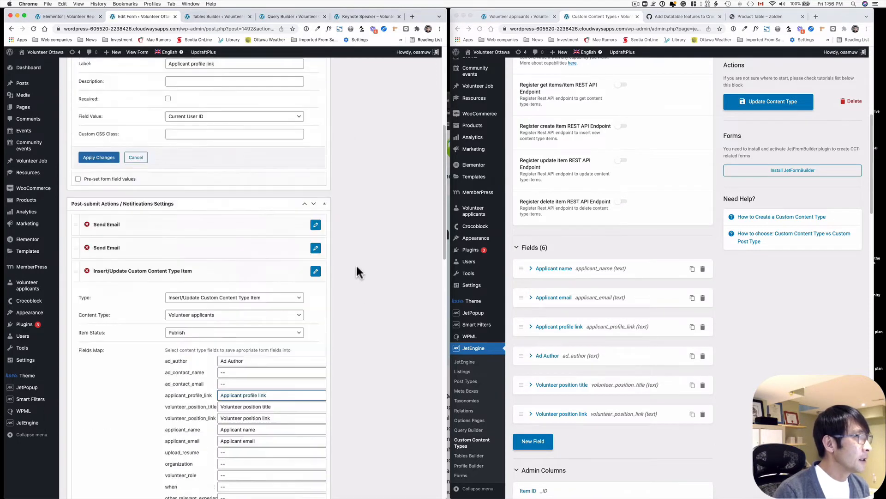
scroll(360, 250, up, 7)
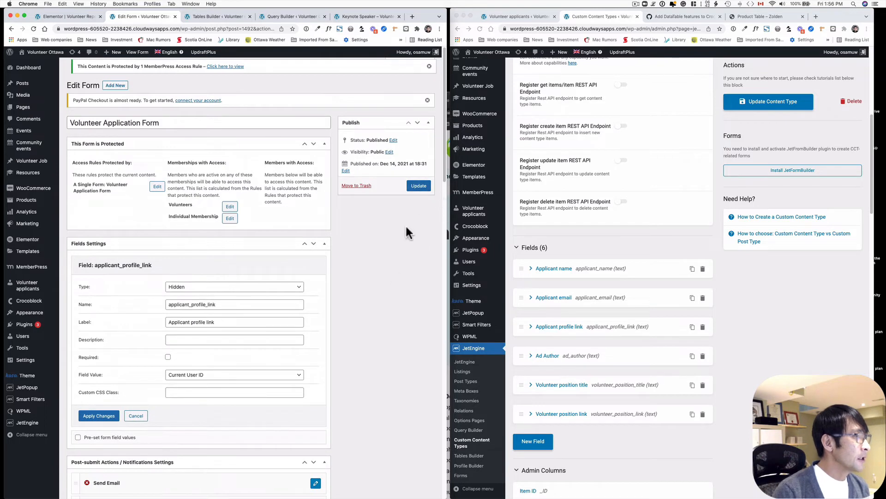
click(420, 187)
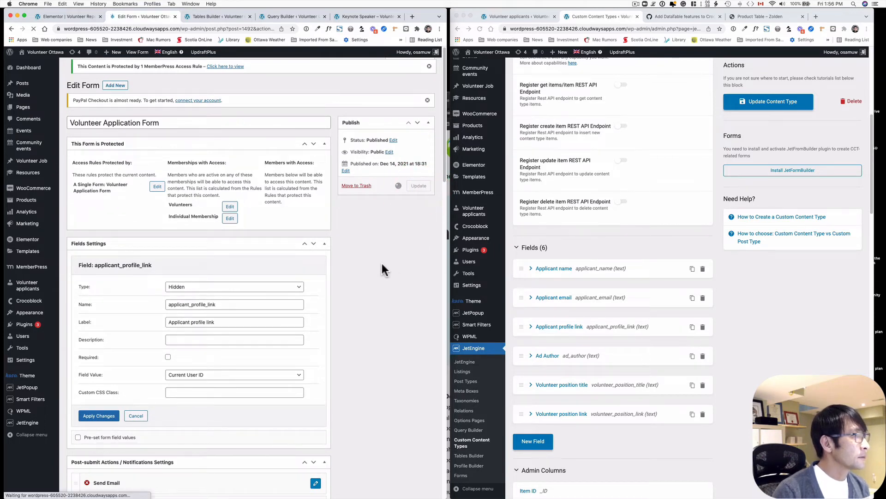
Open the Volunteer applicants list, place the Keynote Speaker page's window beside it, and examine the Keynote Speaker application row
scroll(373, 286, down, 4)
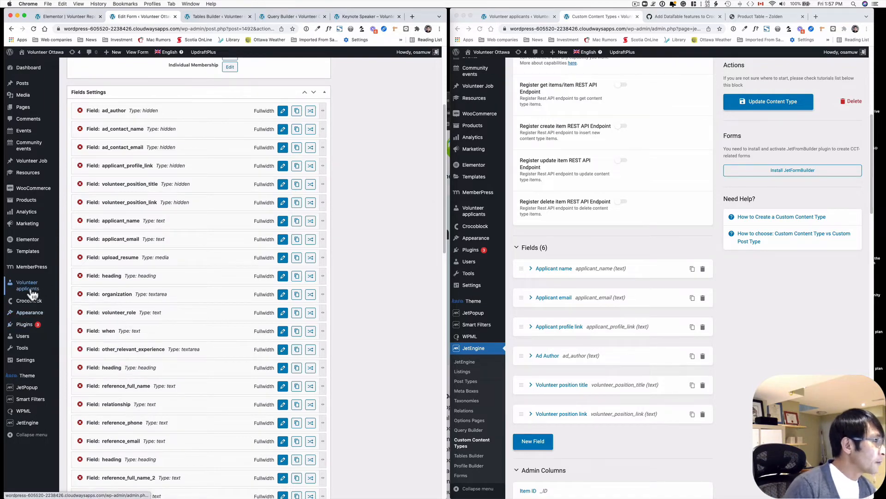
middle_click(607, 68)
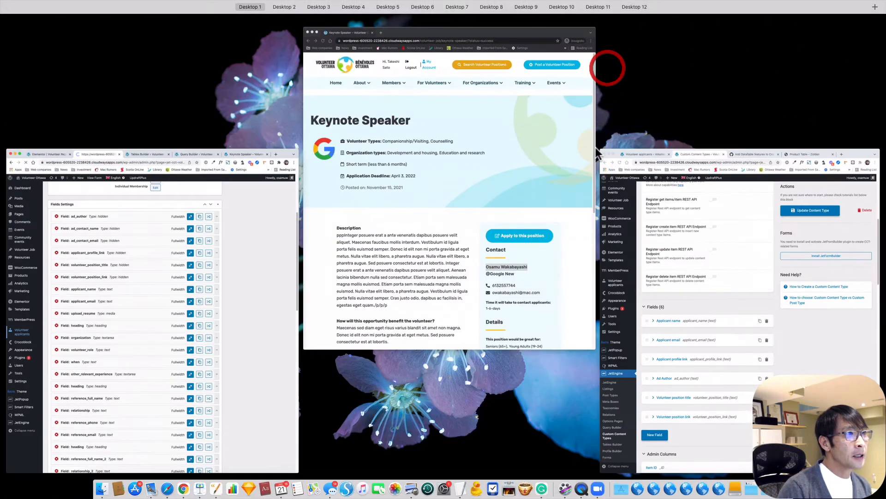
click(481, 193)
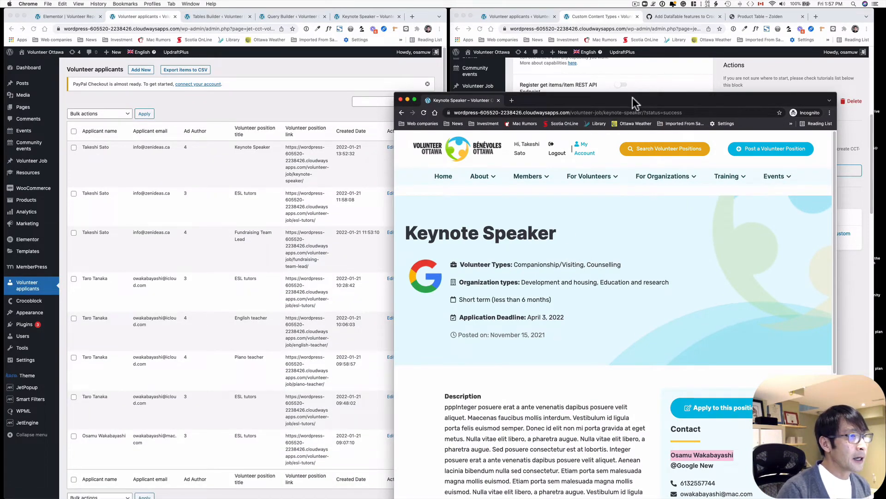
drag(633, 95, 679, 37)
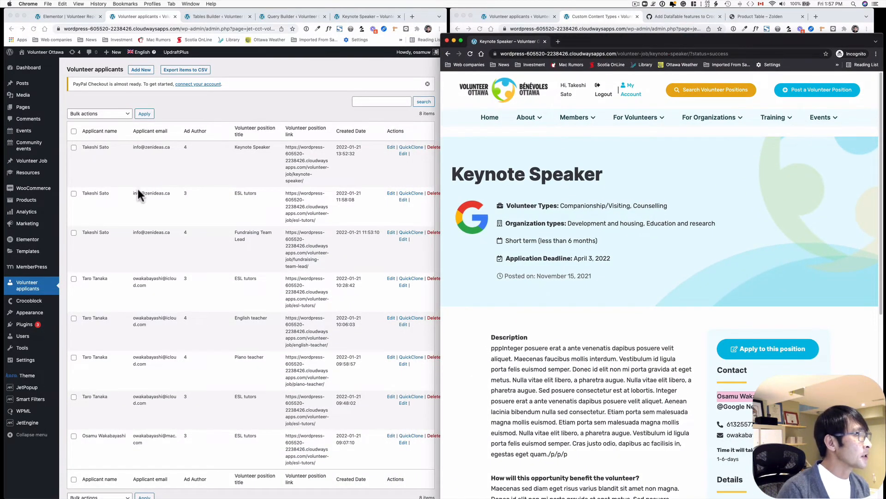
click(119, 177)
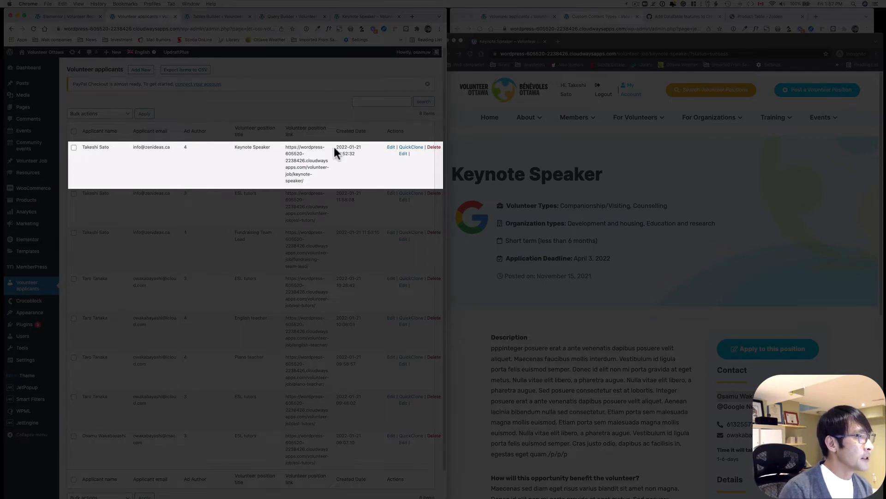
Open the Keynote Speaker application item and examine its Applicant profile link and Ad Author values against the job page
click(390, 148)
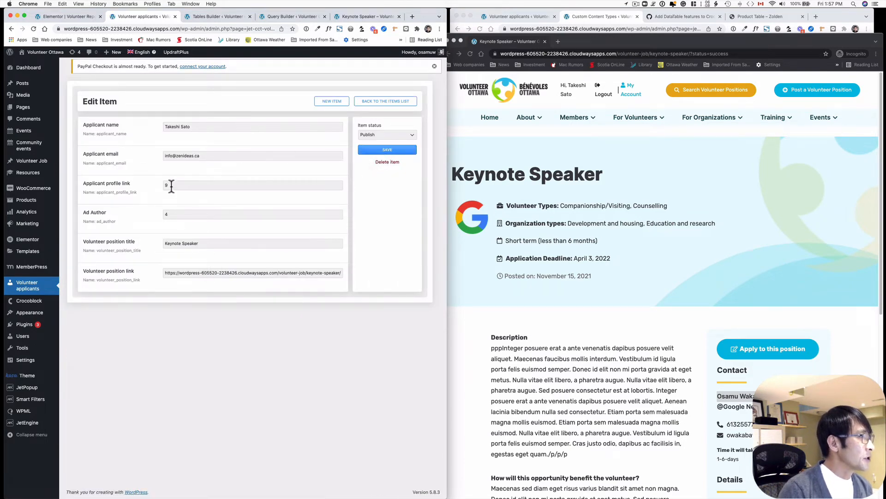
click(171, 185)
click(142, 191)
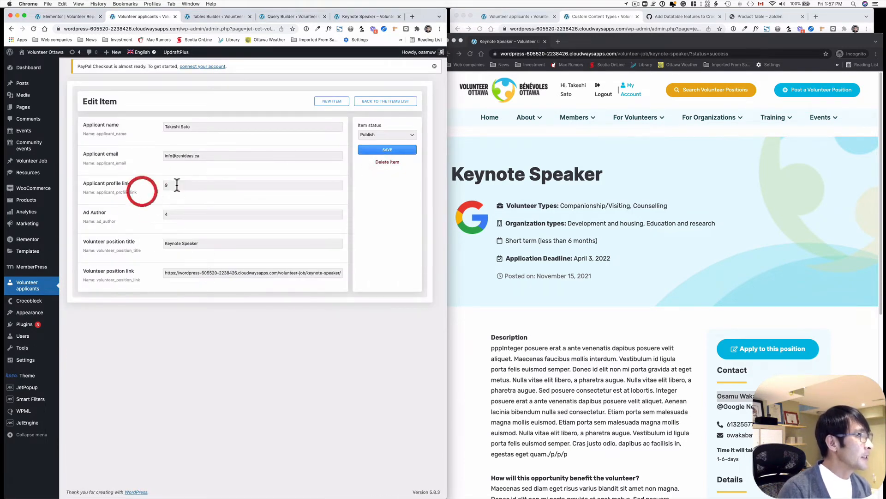
drag(175, 186, 155, 182)
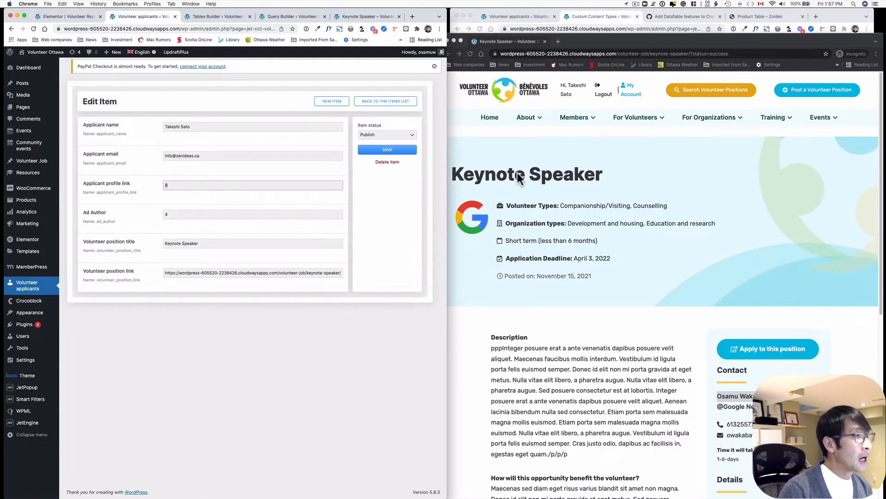
click(99, 215)
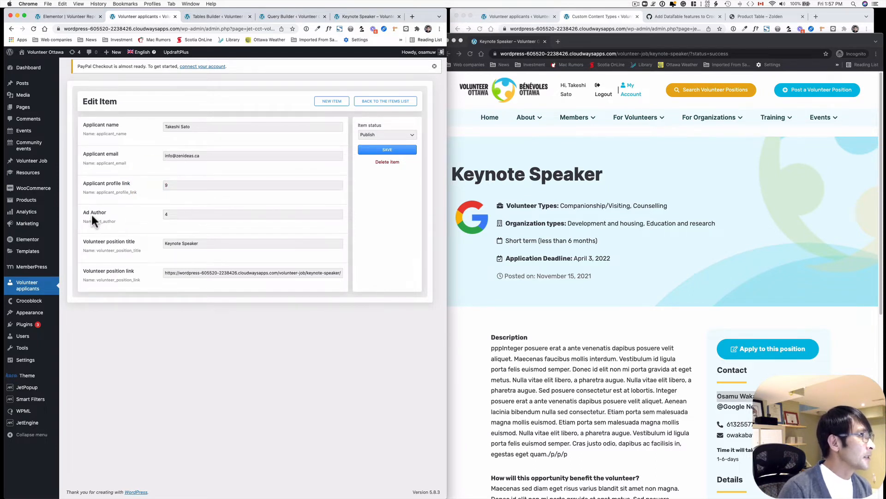
click(494, 181)
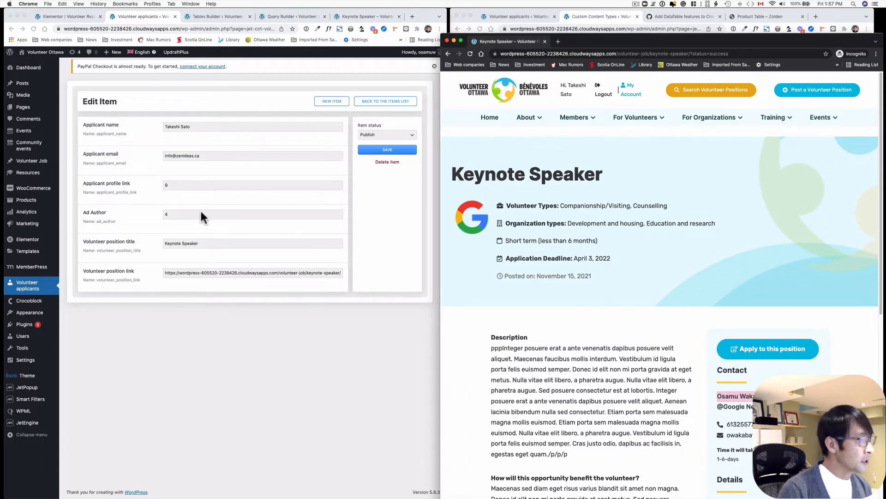
click(201, 213)
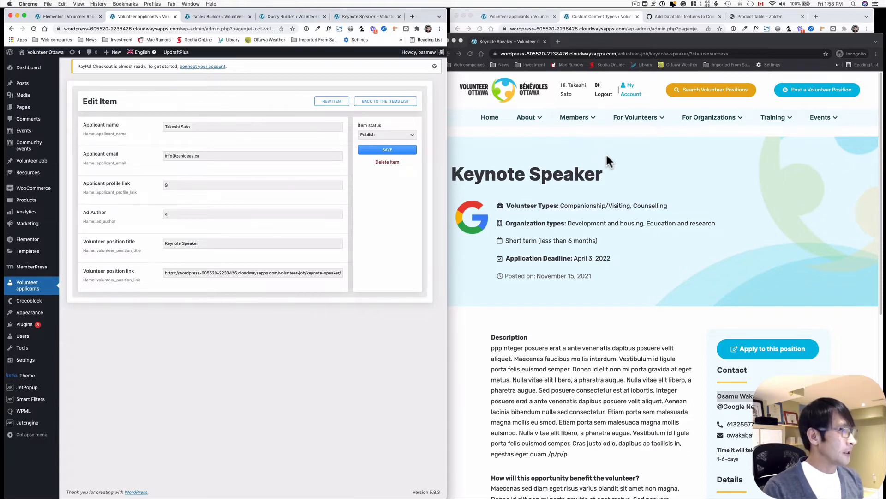
Return to the Volunteer applicants list and bring up Crocoblock's Responsive Tables and Charts Builders demo page beside it
click(26, 286)
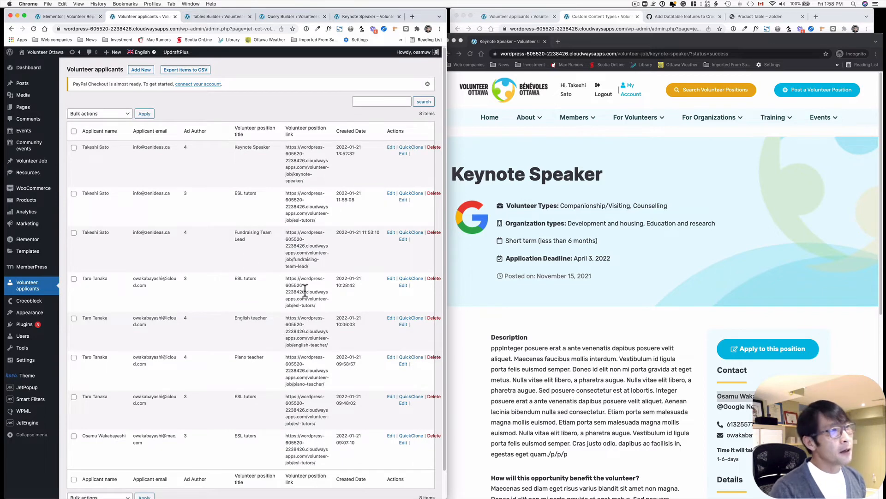
click(762, 17)
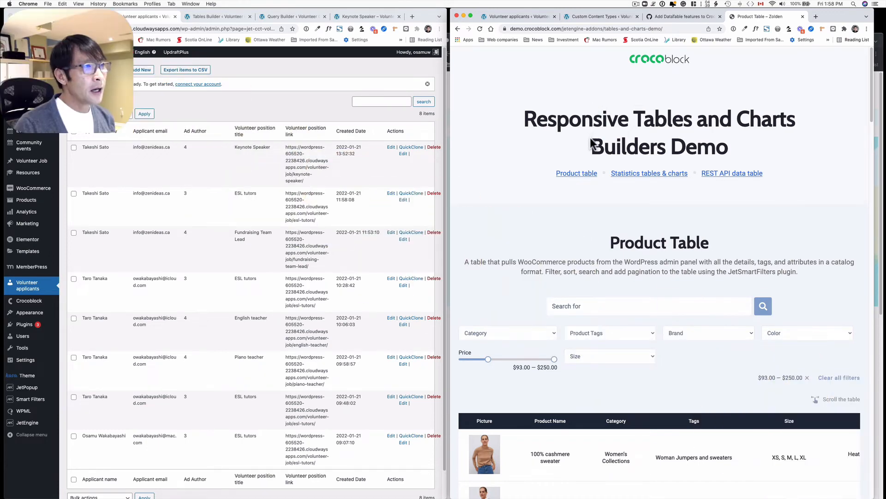
scroll(593, 142, down, 1)
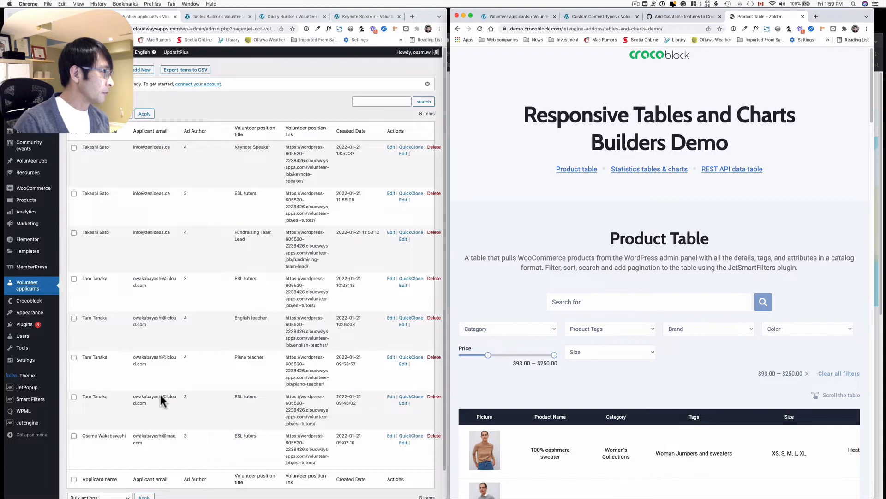
Open the JetEngine dashboard in a separate tab and check the Dynamic Tables Builder switch among the external modules
click(28, 424)
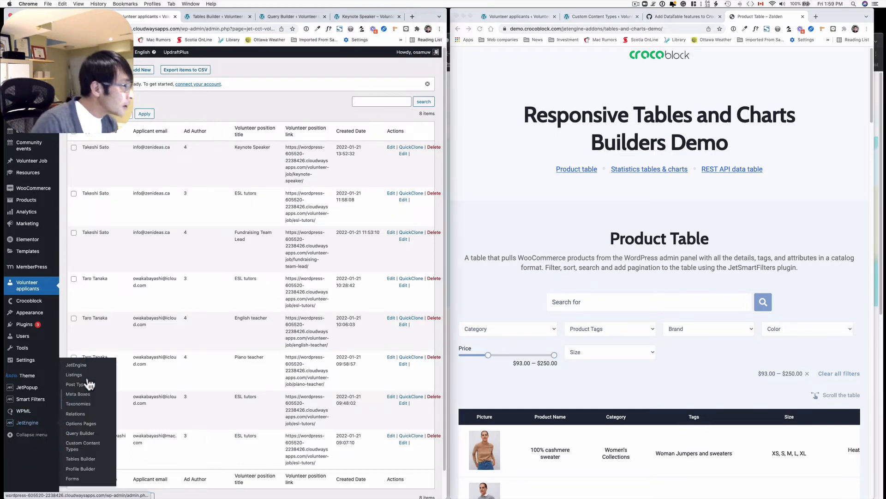
right_click(83, 366)
click(98, 368)
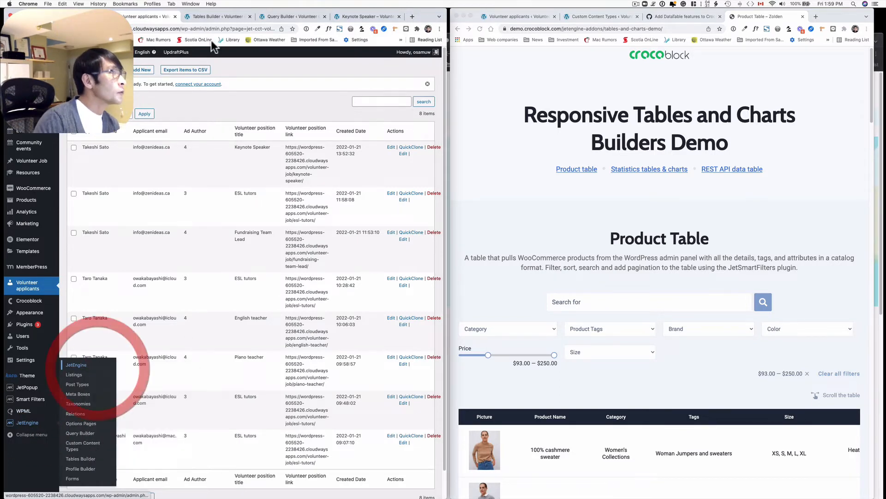
click(192, 16)
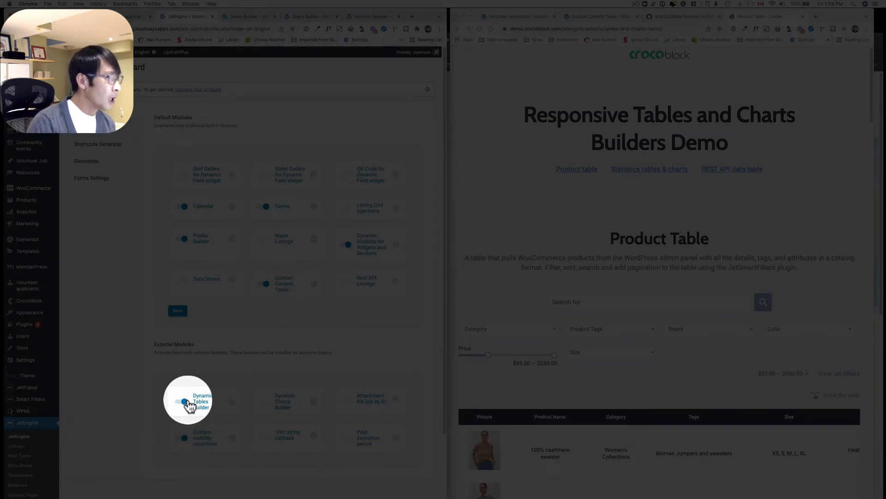
scroll(69, 397, down, 3)
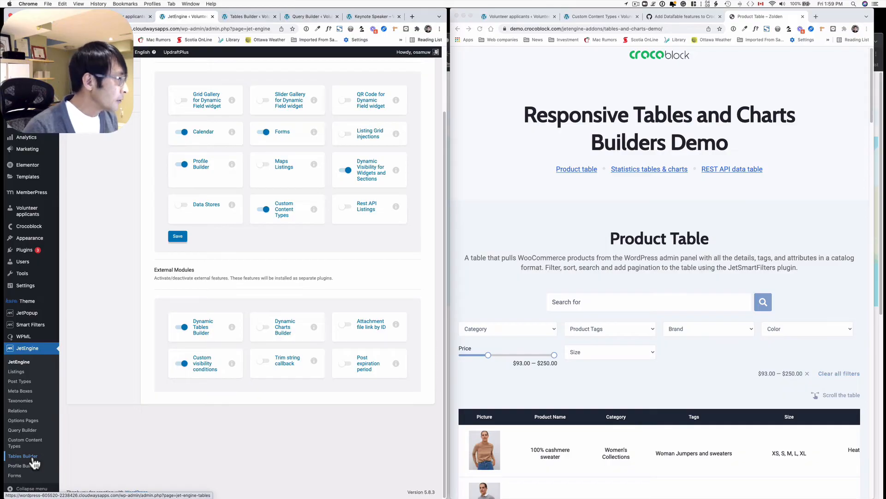
Open the Query Builder's list, look over the blank form for adding a query, and return to the list
click(31, 431)
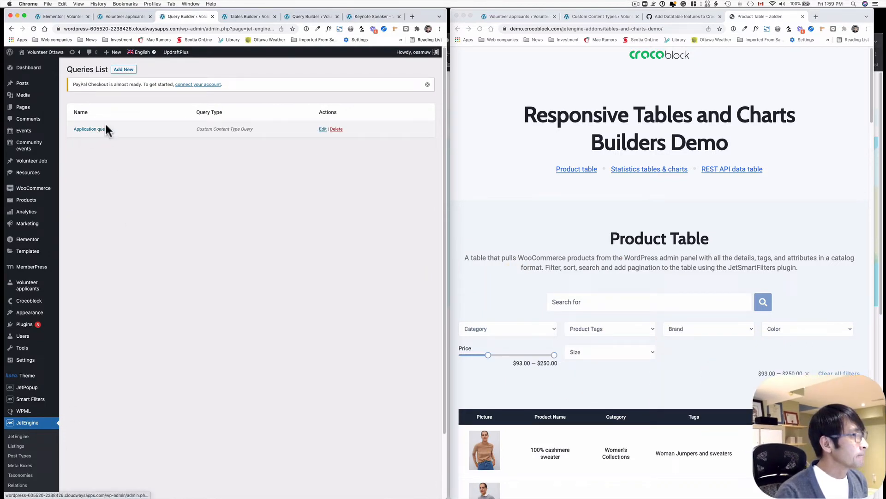
click(125, 72)
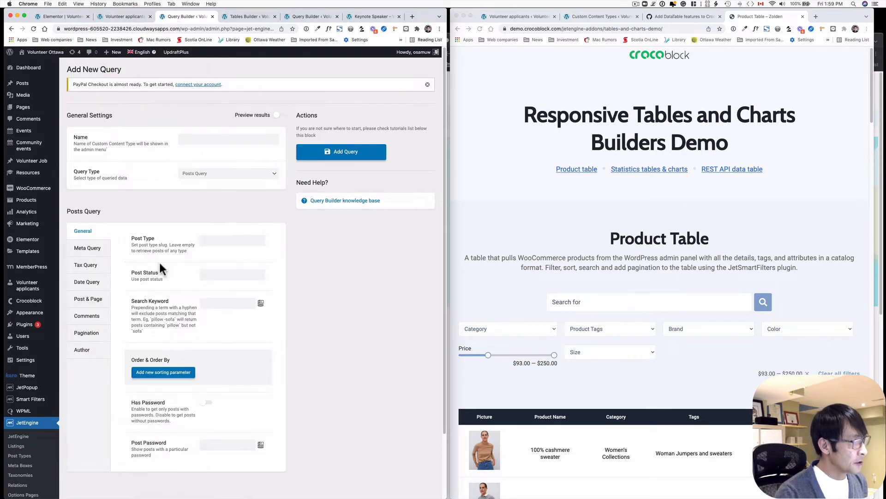
click(11, 29)
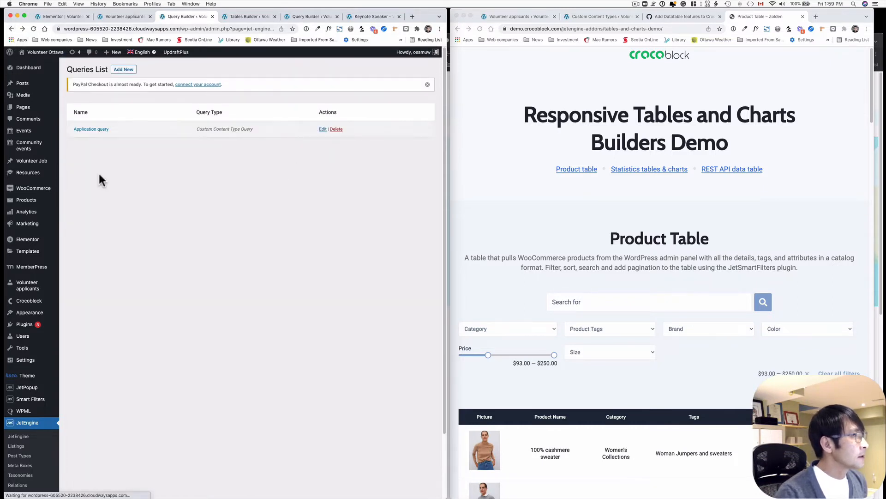
Open Application query for editing and examine its content type, number and status options, keeping Volunteer applicants and Publish selected
click(322, 129)
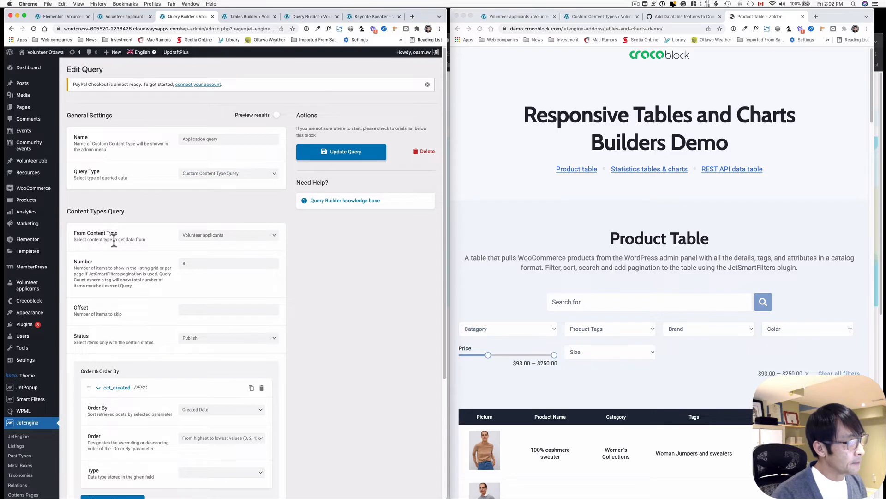
click(199, 236)
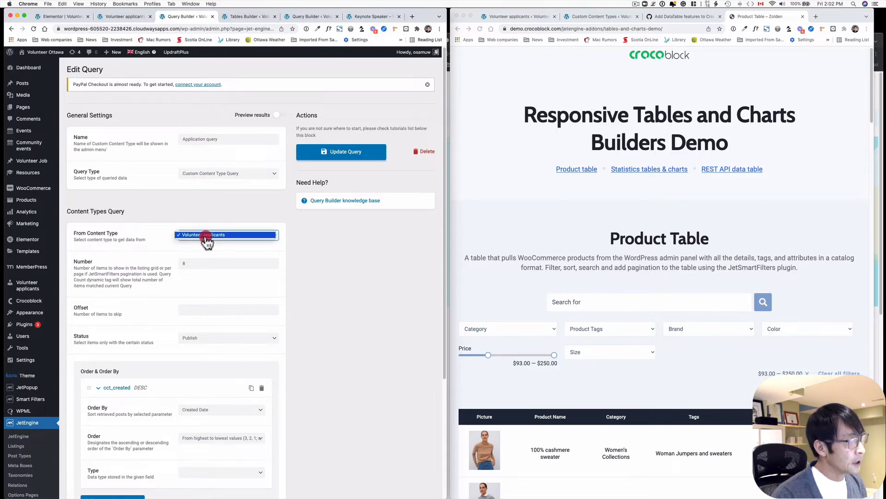
click(229, 235)
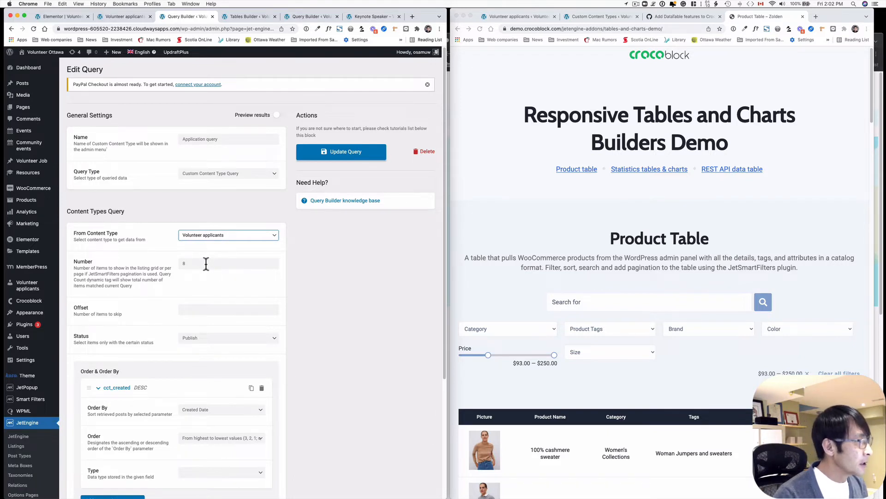
click(204, 263)
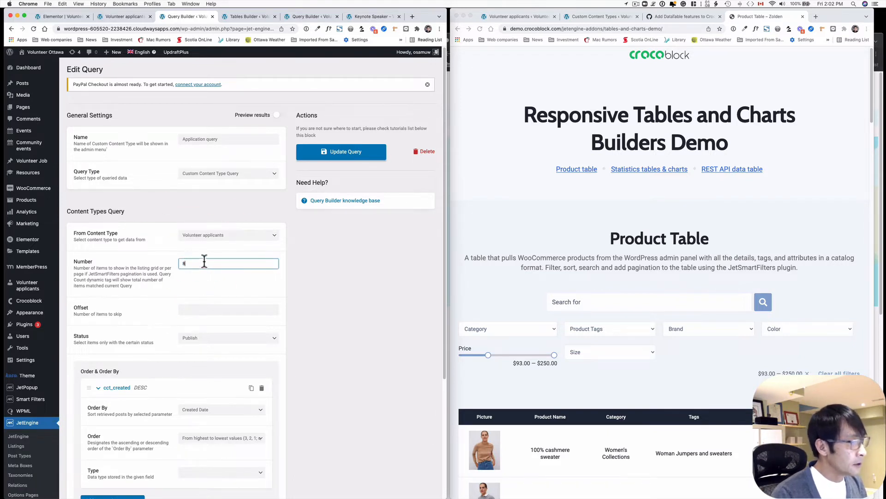
scroll(200, 257, down, 3)
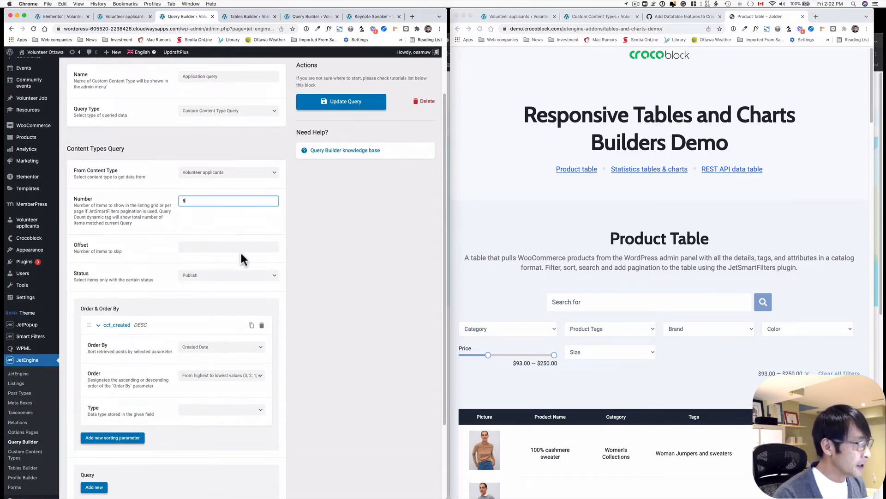
scroll(241, 252, down, 1)
click(216, 266)
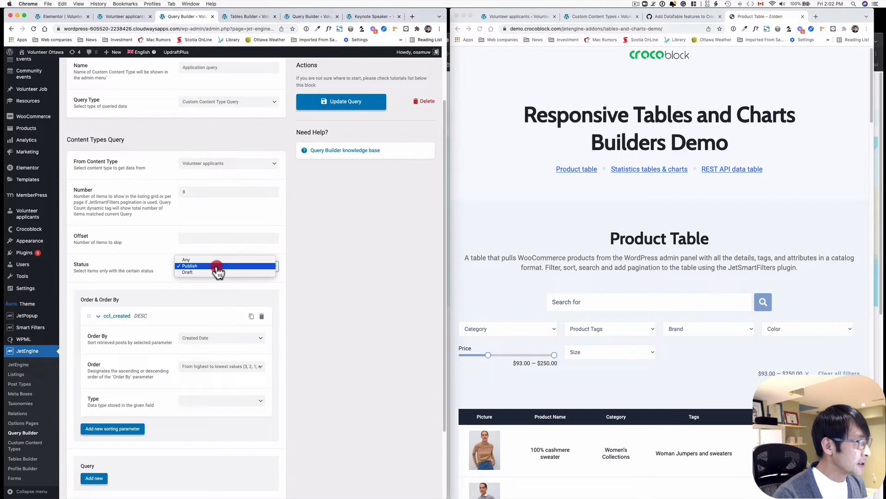
click(215, 267)
Examine the query's sorting parameter and its Order By options, keeping Created Date selected
scroll(328, 245, down, 3)
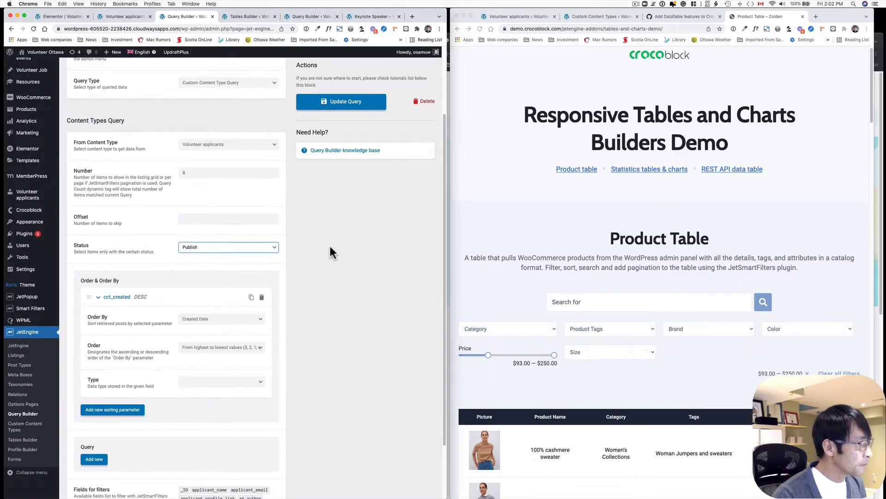
scroll(329, 243, down, 1)
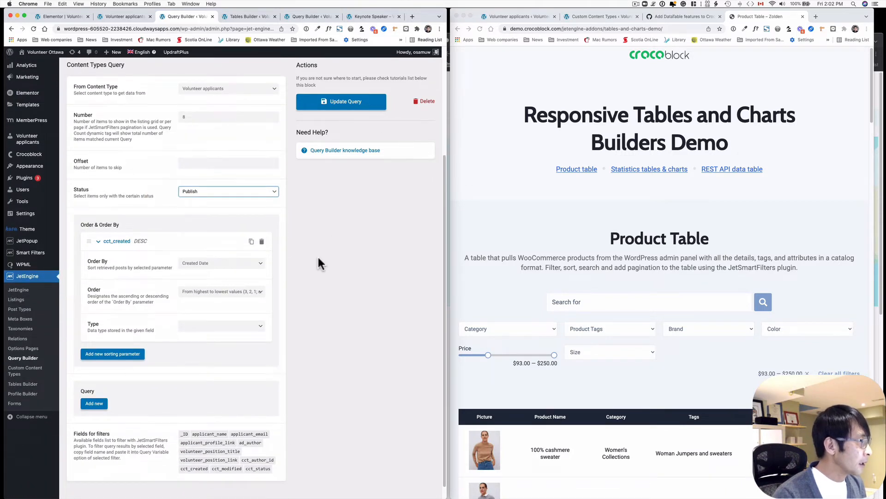
click(193, 270)
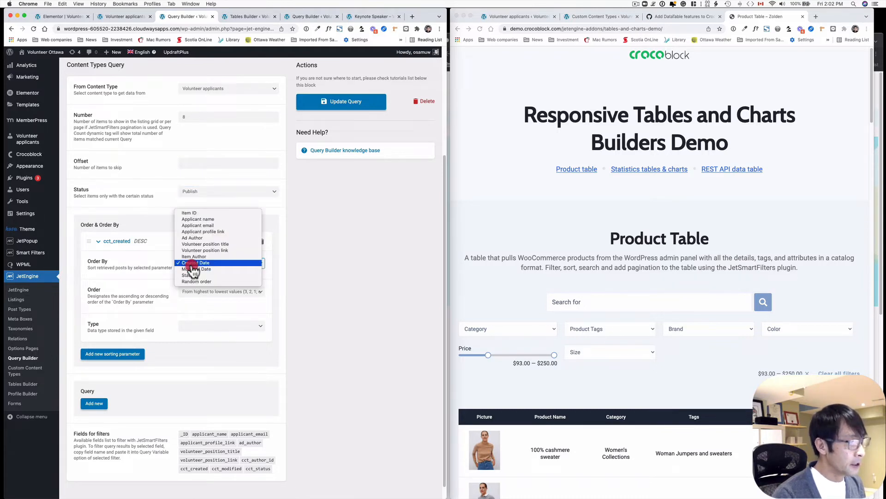
click(193, 265)
click(198, 263)
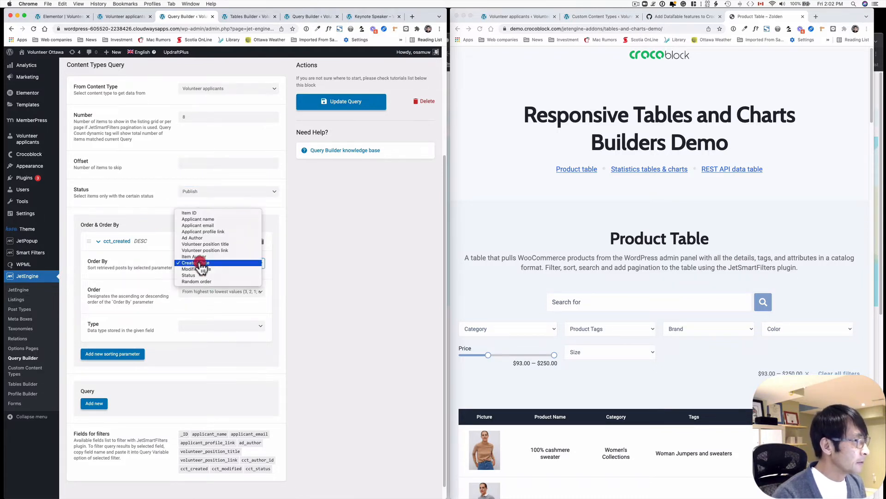
click(198, 262)
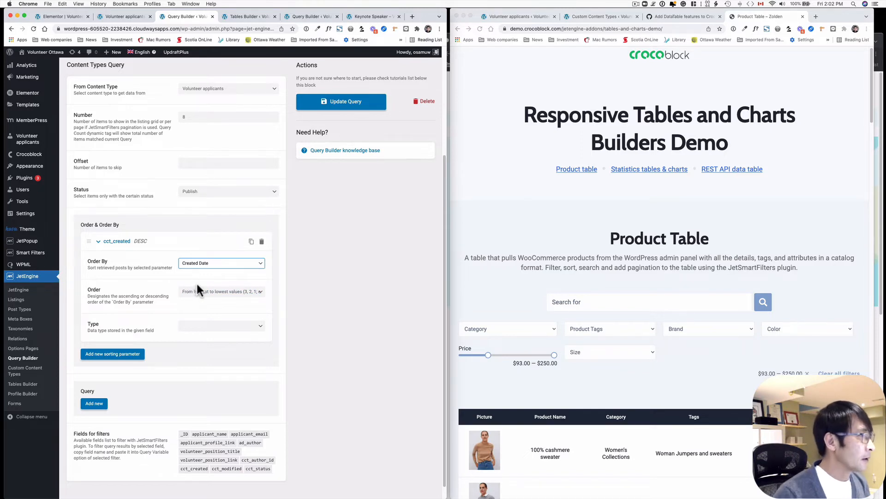
Save the Application query and turn on the preview of its results
click(338, 101)
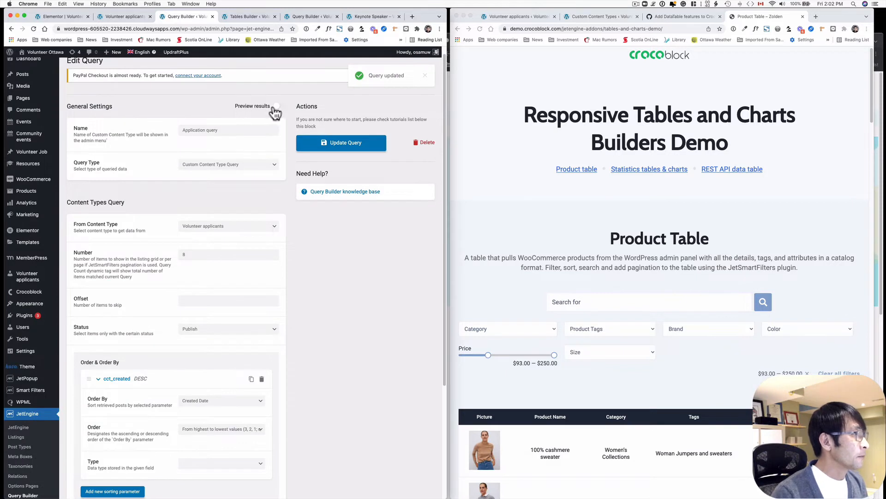
click(276, 106)
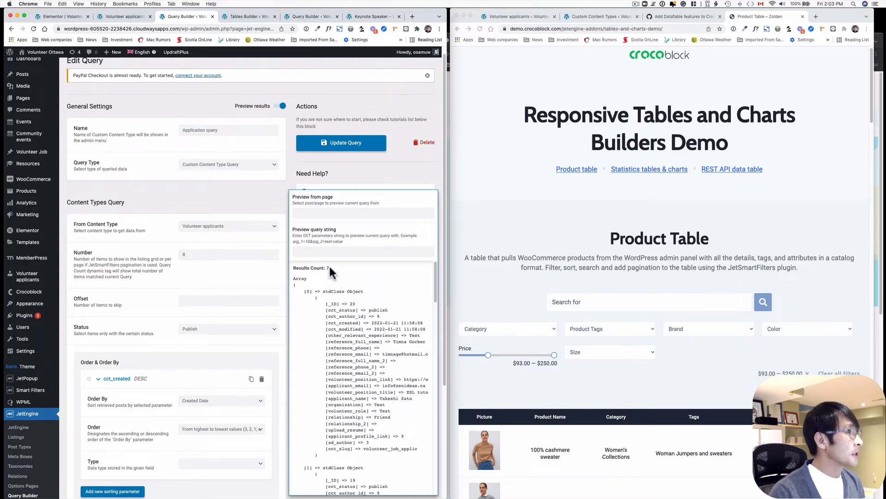
scroll(55, 351, down, 5)
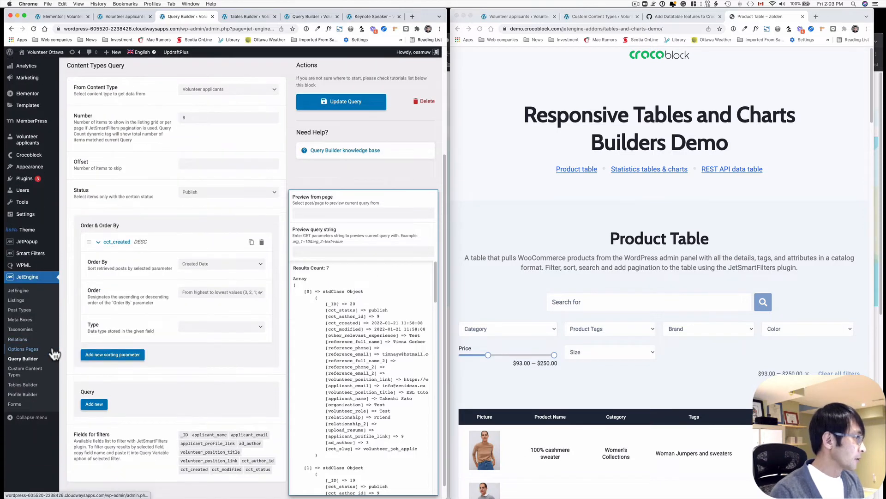
Open the Application table from the Tables Builder for editing and dismiss the break reminder
click(31, 387)
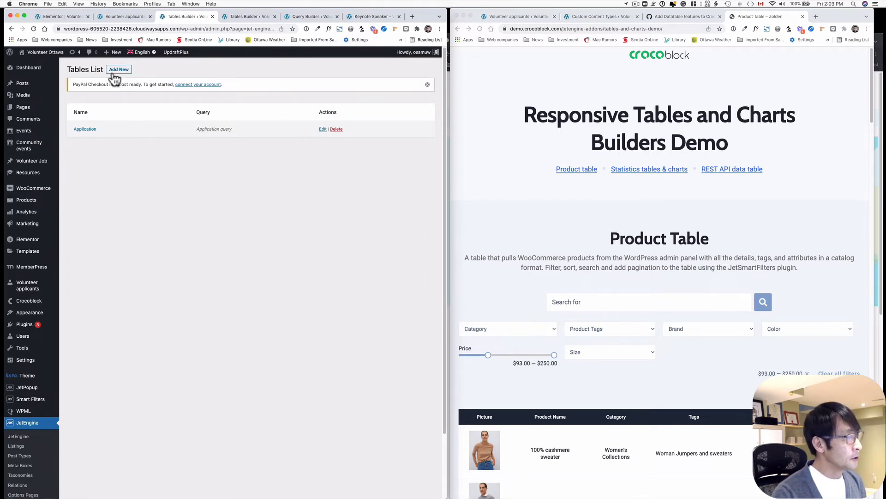
click(84, 130)
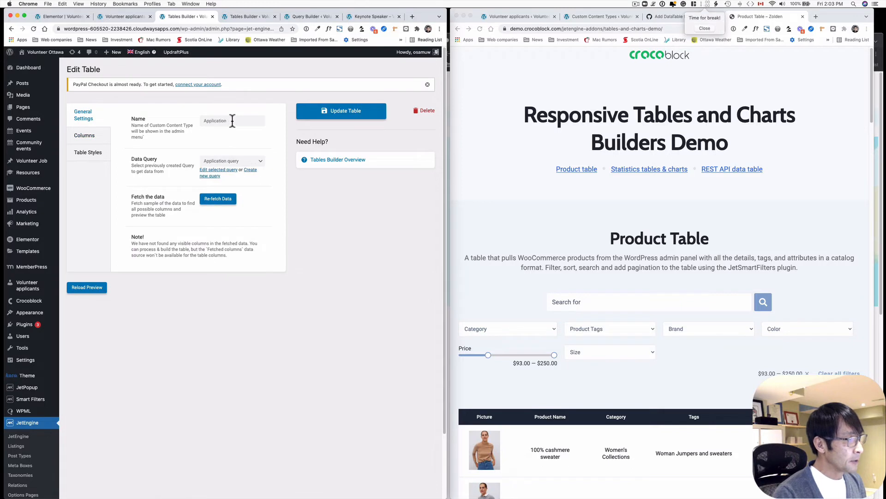
click(708, 26)
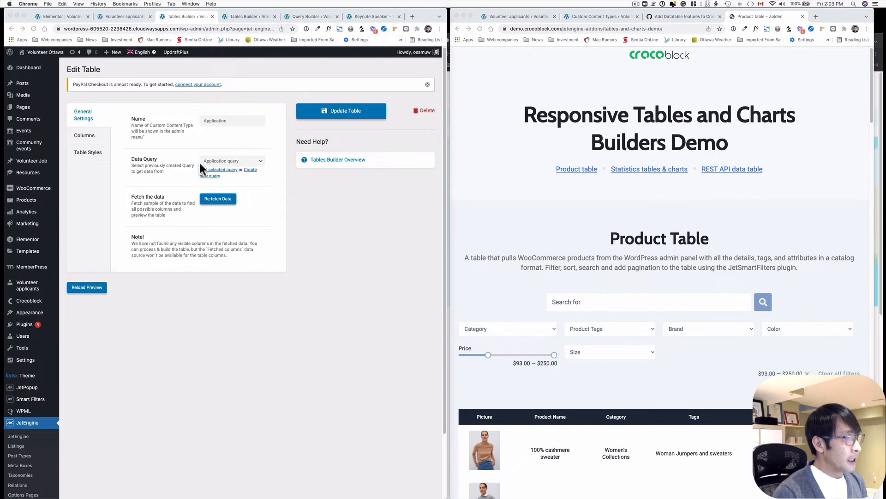
Keep Application query as the table's data query, re-fetch its data and reload the table preview
click(220, 162)
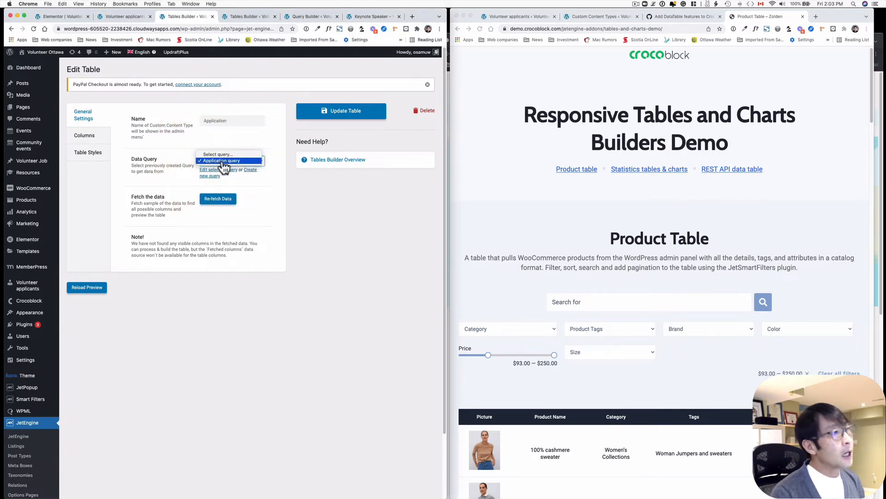
click(161, 178)
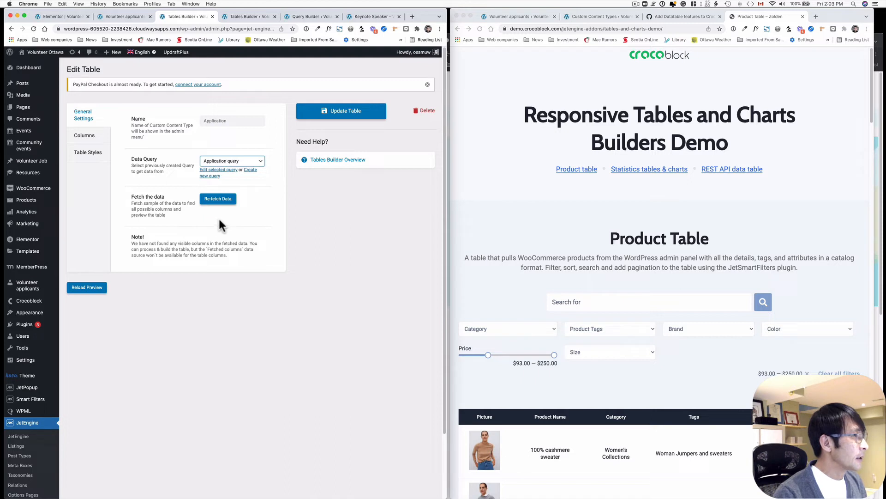
click(221, 205)
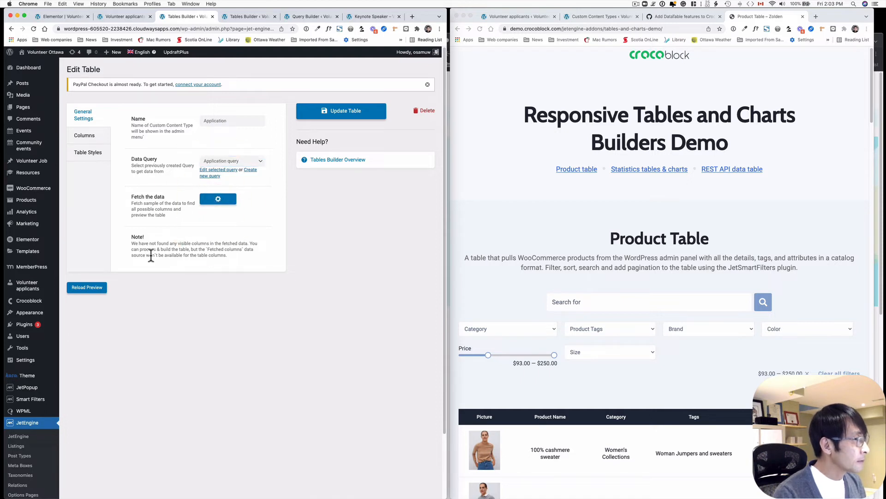
click(97, 248)
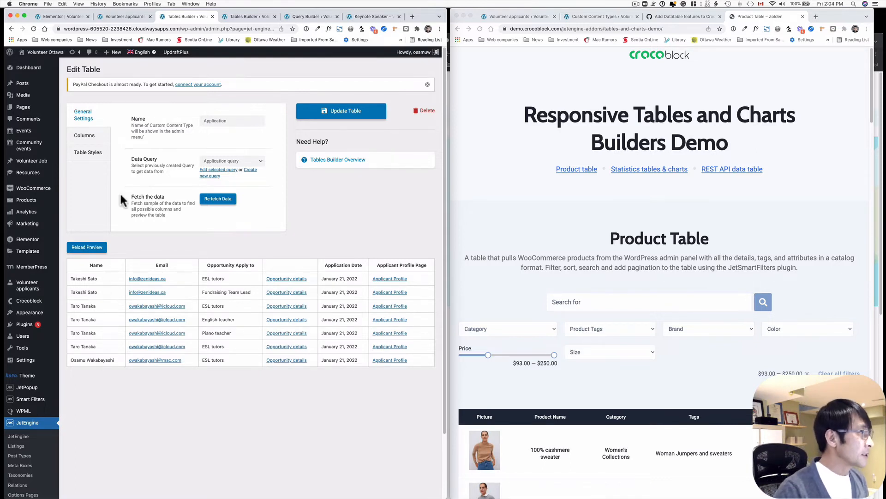
Show the table's columns, expand the Name column and compare its column name with the preview table's headings
click(86, 135)
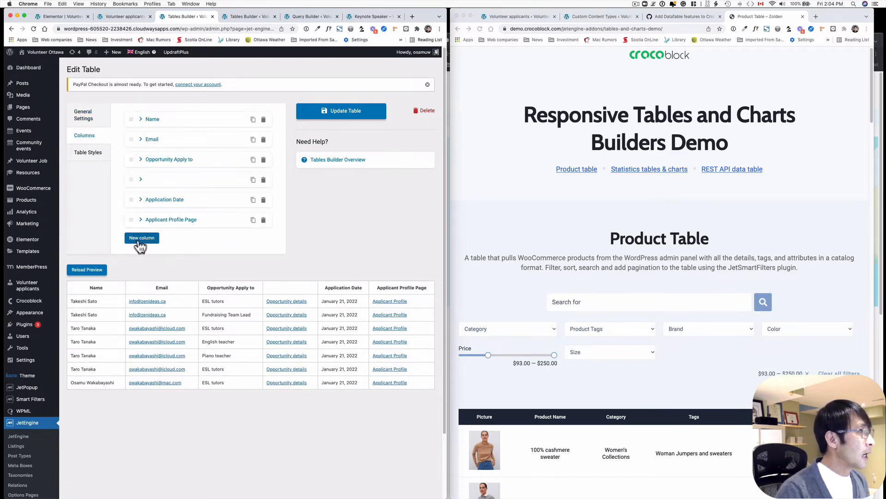
click(142, 120)
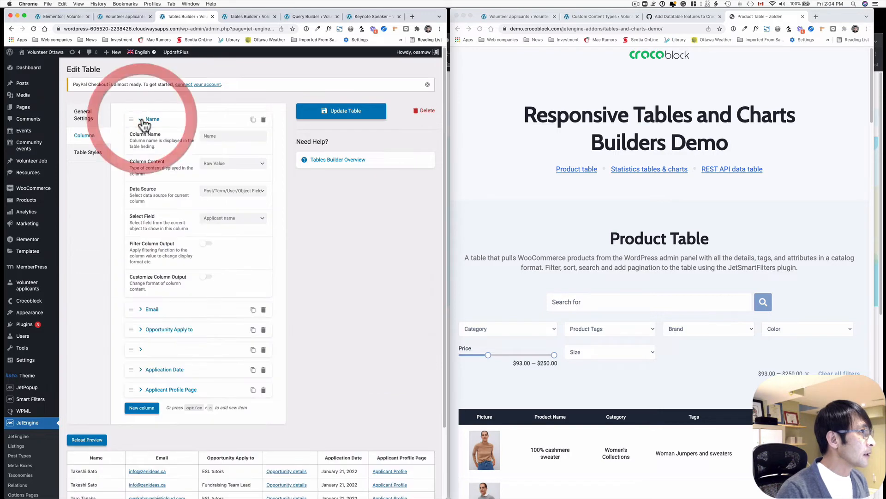
drag(224, 140, 203, 134)
scroll(259, 298, down, 3)
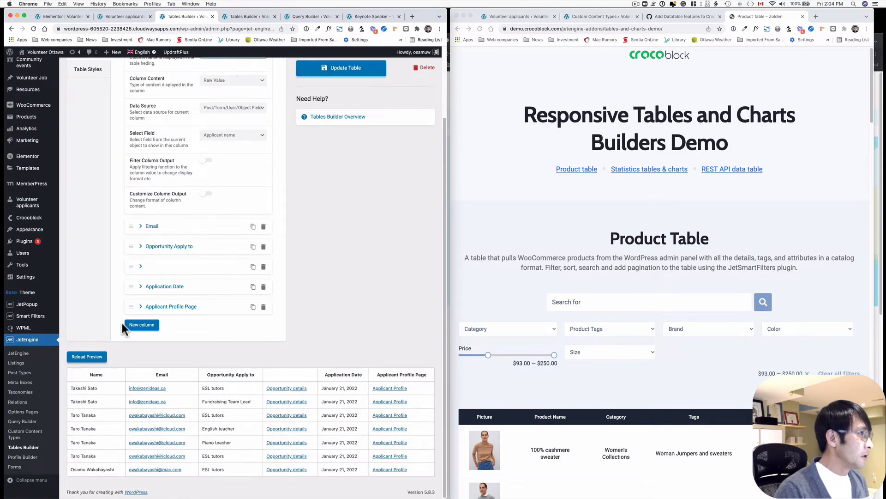
scroll(313, 358, up, 3)
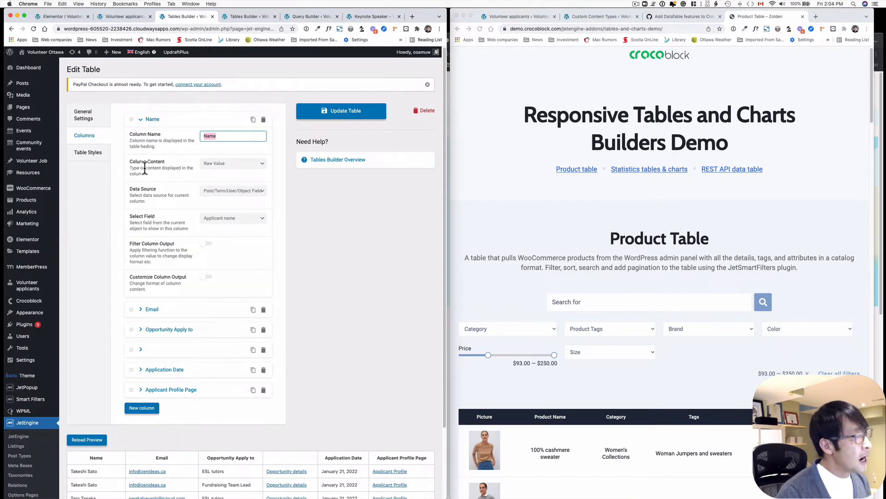
Examine the Name column's content, source and field options, keeping Raw Value, Post/Term/User/Object Field and Applicant name, and compare with the preview
click(225, 165)
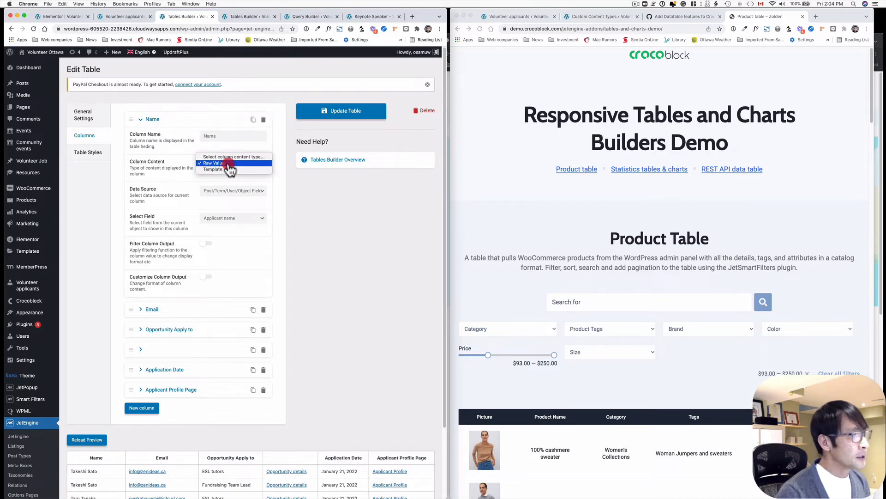
click(228, 164)
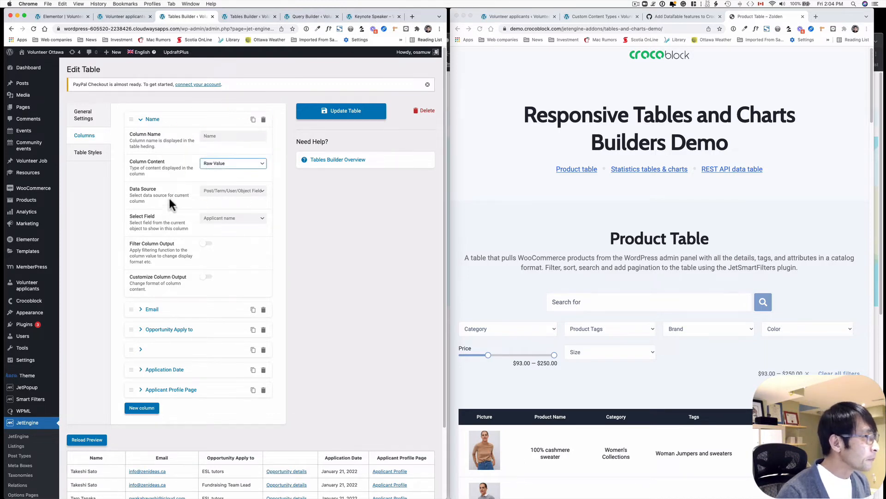
click(216, 193)
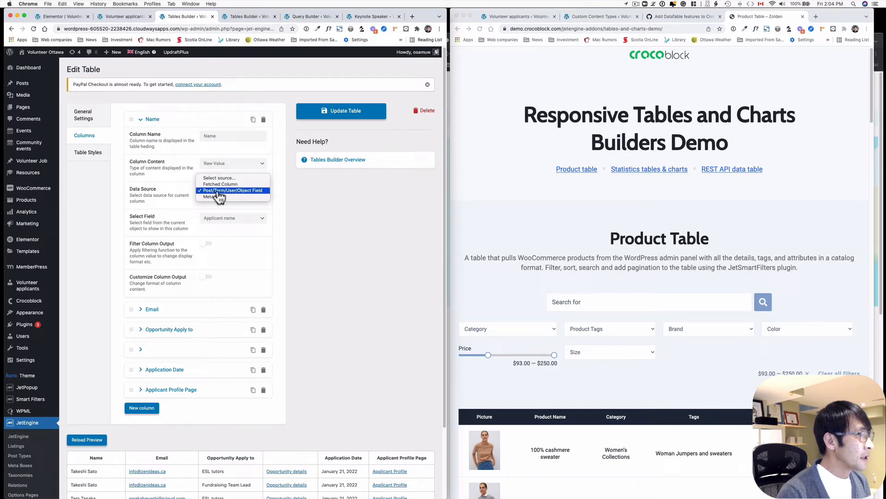
click(217, 192)
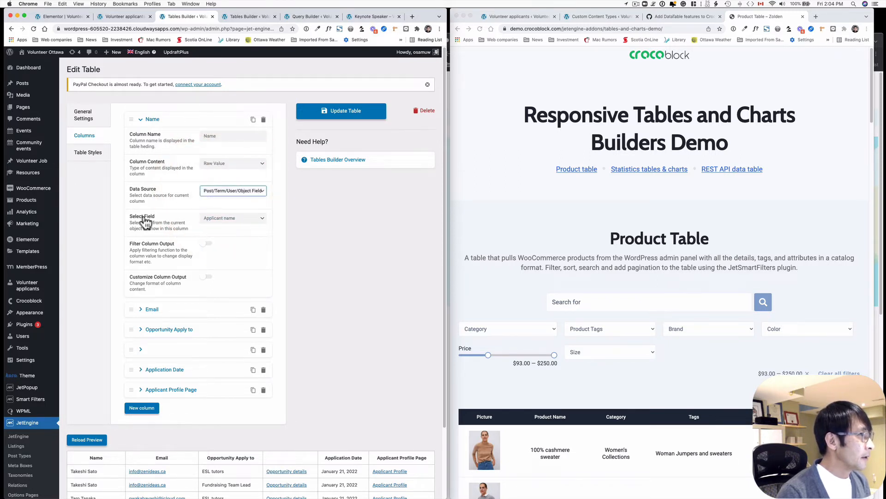
click(219, 219)
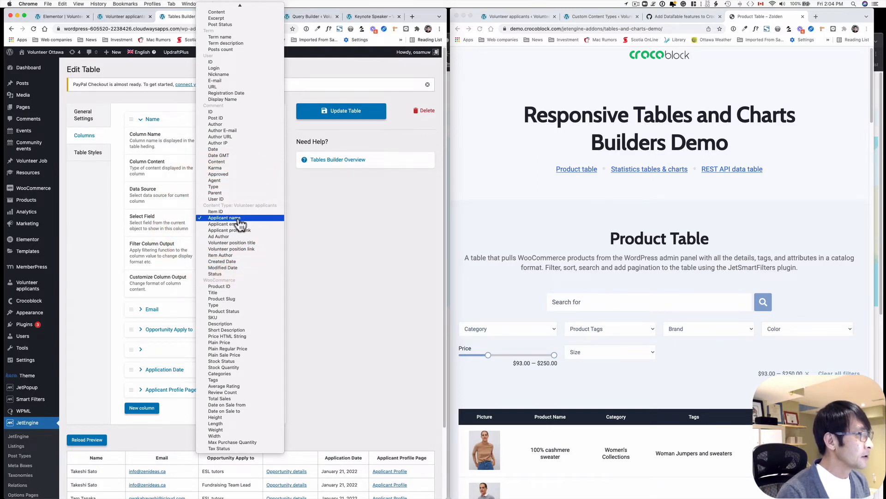
click(238, 219)
scroll(146, 357, down, 4)
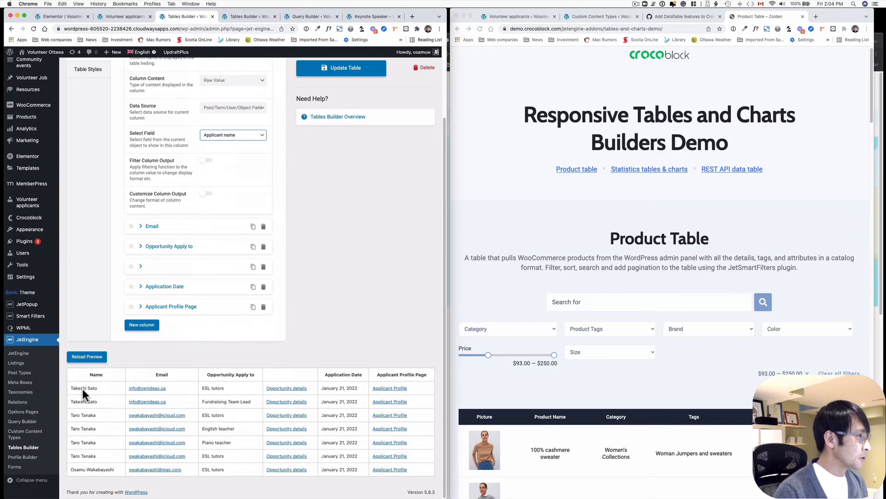
click(351, 241)
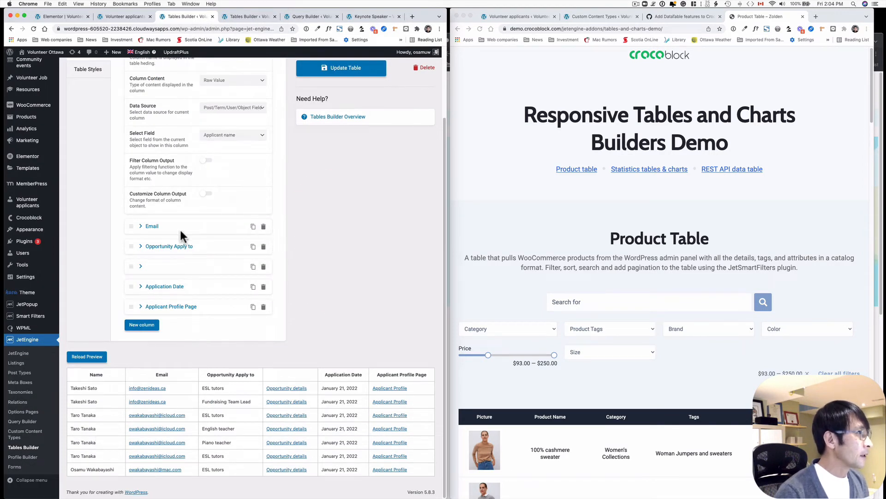
Expand the Email column and examine its field and filter callback settings, keeping Applicant email as the selected field
click(151, 226)
scroll(223, 235, down, 3)
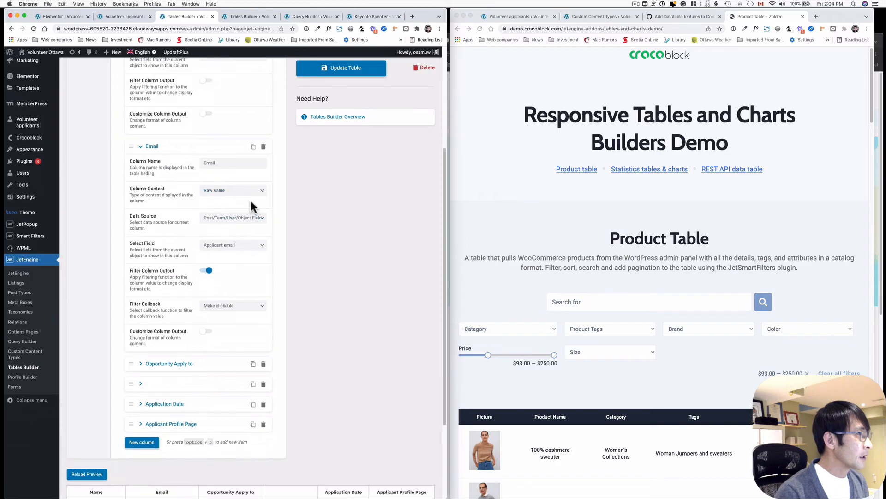
click(227, 253)
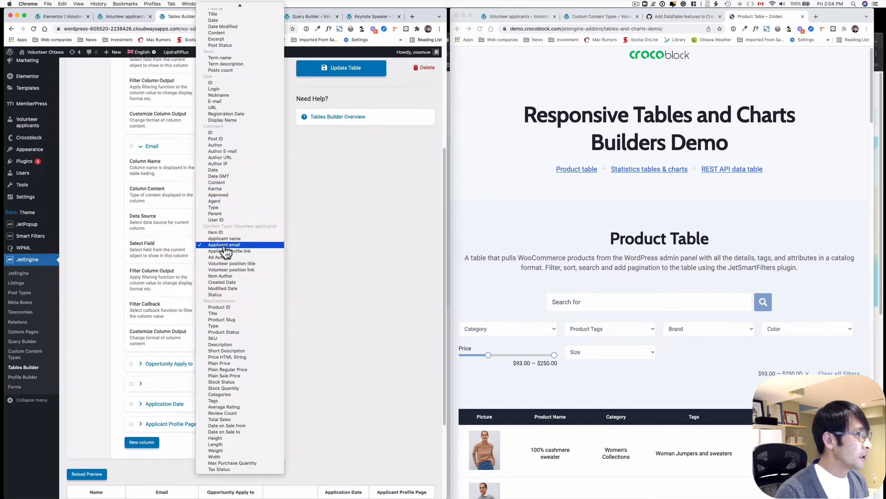
click(224, 242)
scroll(283, 235, down, 2)
scroll(285, 232, down, 1)
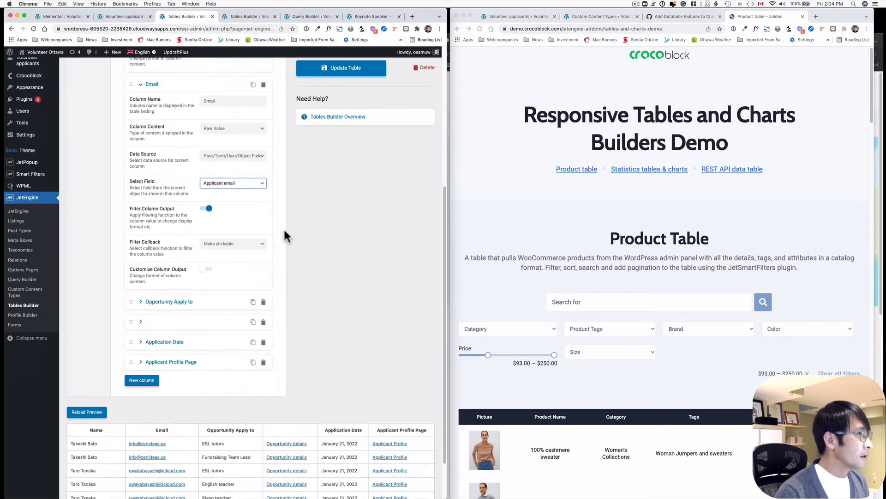
Switch the Email column's output filter off and back on, and inspect its filter callback options, keeping Make clickable
scroll(284, 233, down, 1)
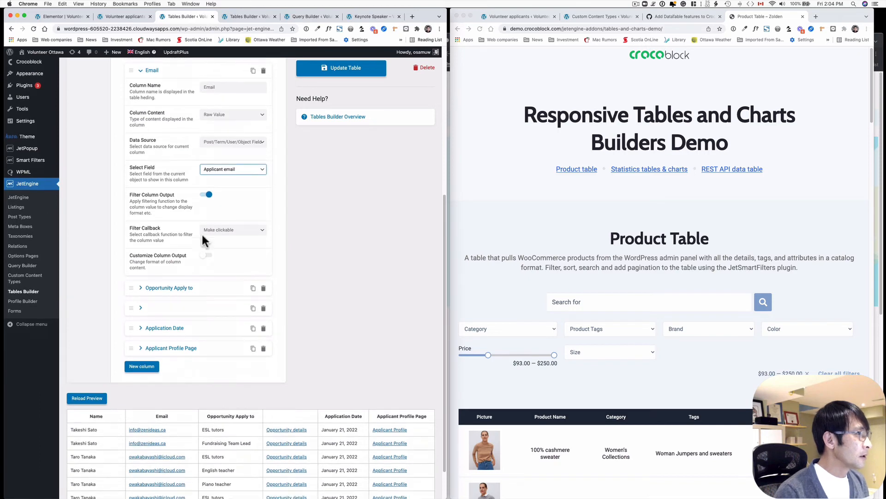
click(207, 195)
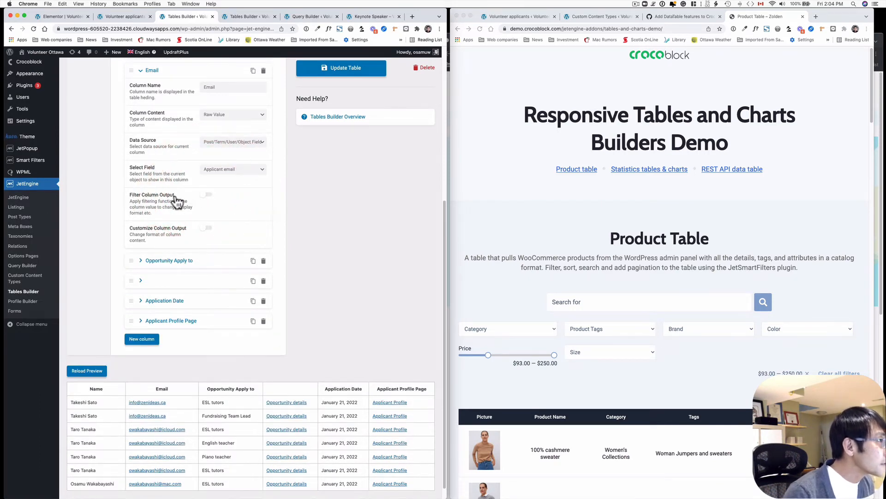
click(205, 198)
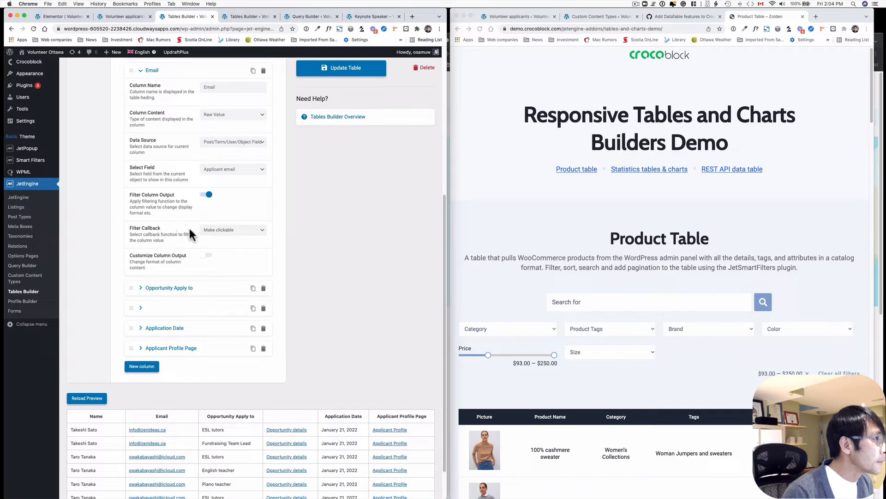
click(225, 230)
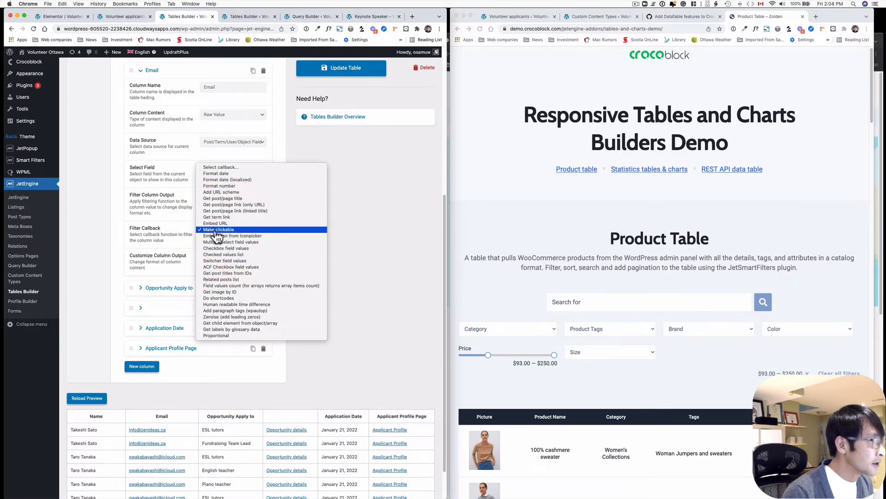
click(361, 232)
scroll(342, 284, down, 2)
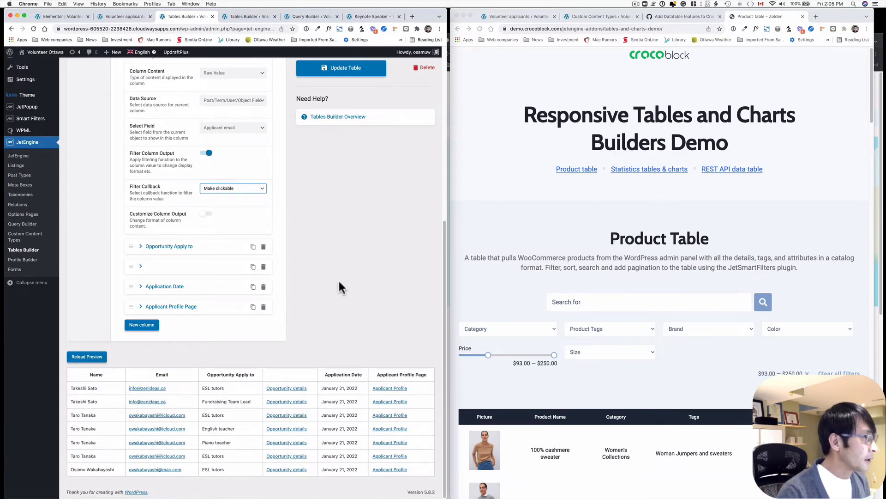
Expand the Opportunity Apply to column and examine its field options, keeping Volunteer position title, against the preview table
click(156, 249)
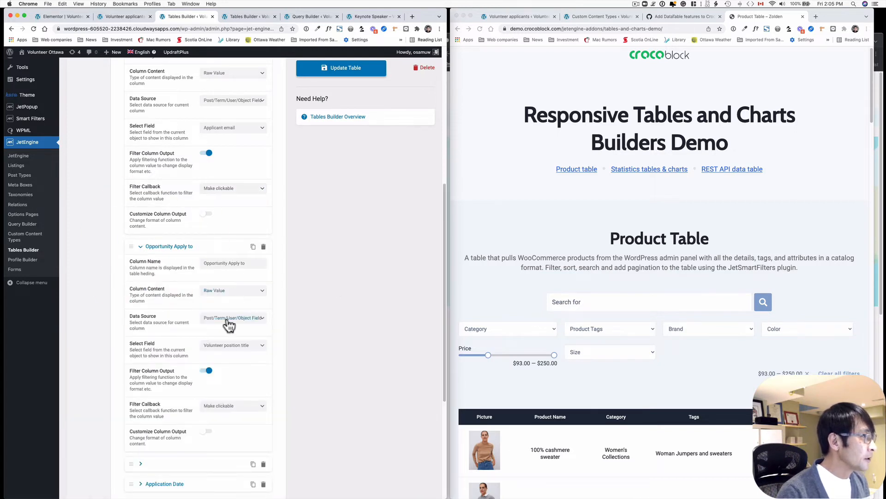
click(220, 350)
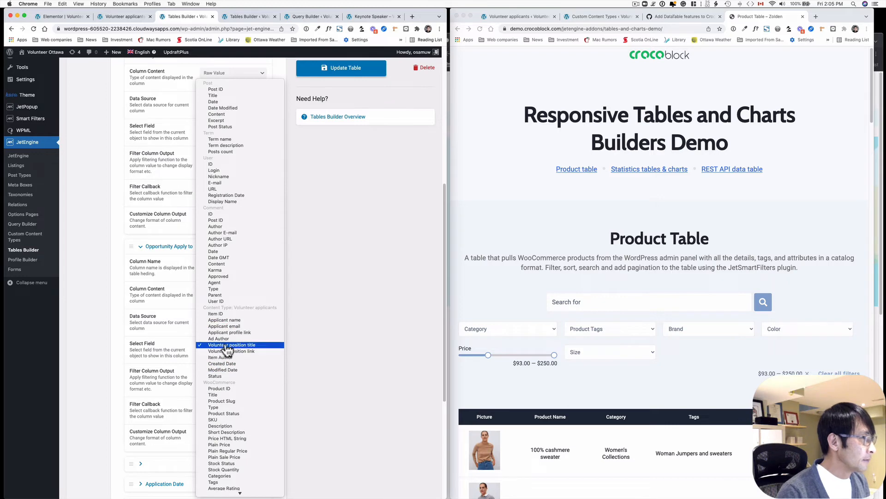
click(259, 346)
scroll(349, 314, down, 4)
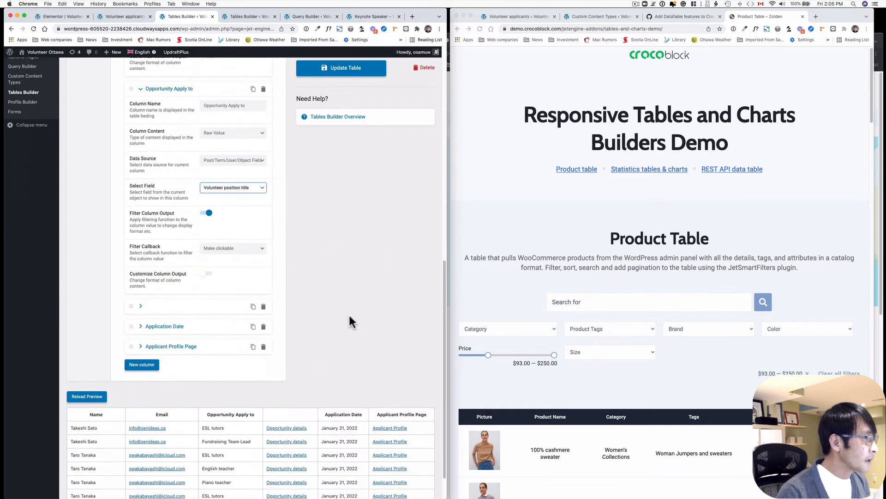
scroll(349, 310, down, 1)
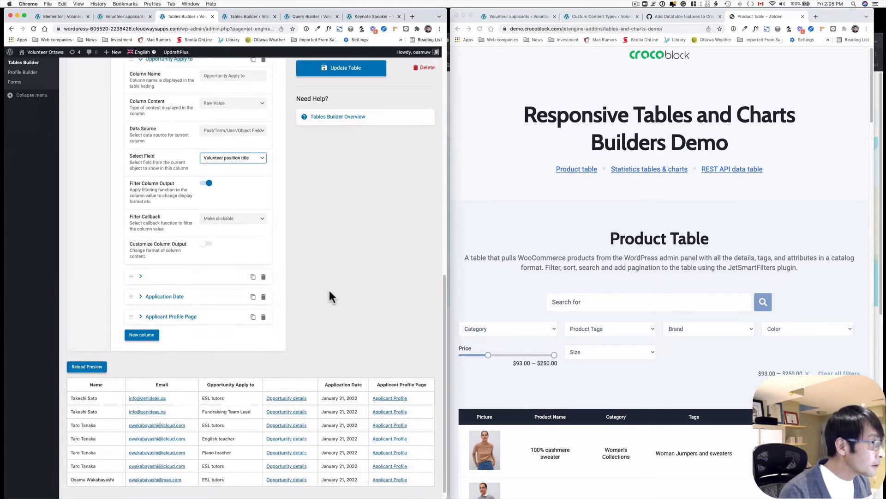
Check the Opportunity Apply to column's filter callback options and turn off Filter Column Output for that column
click(233, 219)
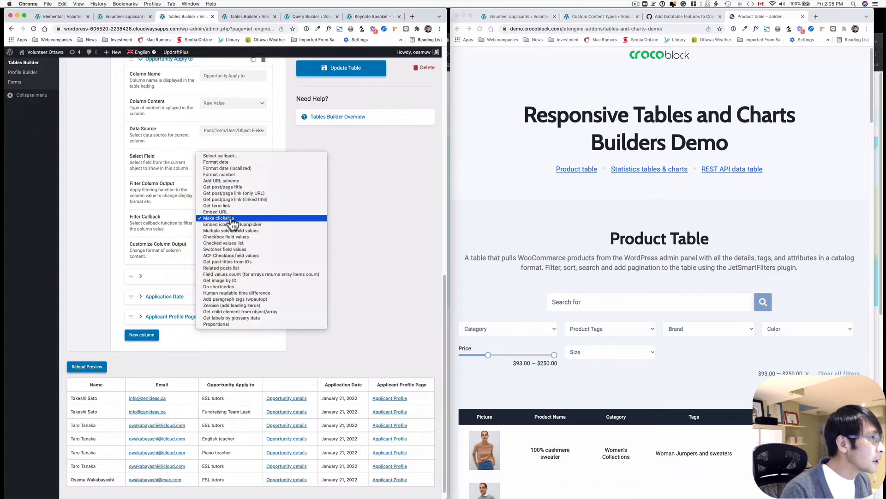
click(369, 220)
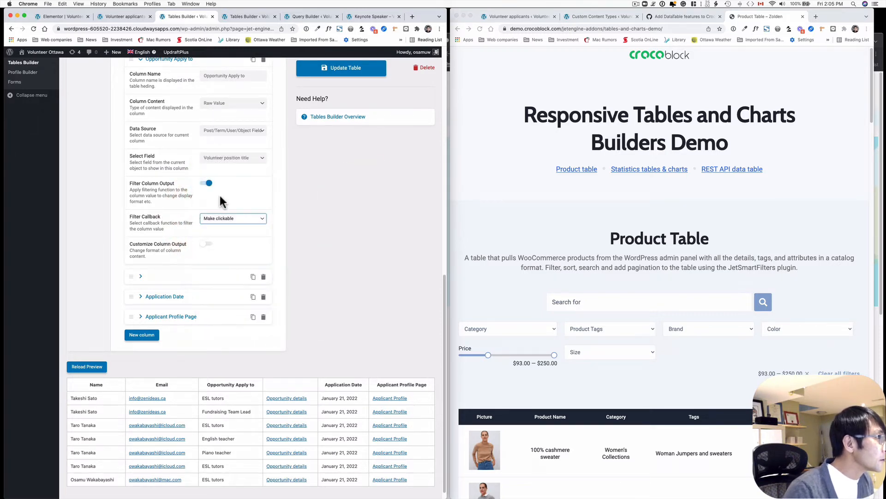
click(208, 183)
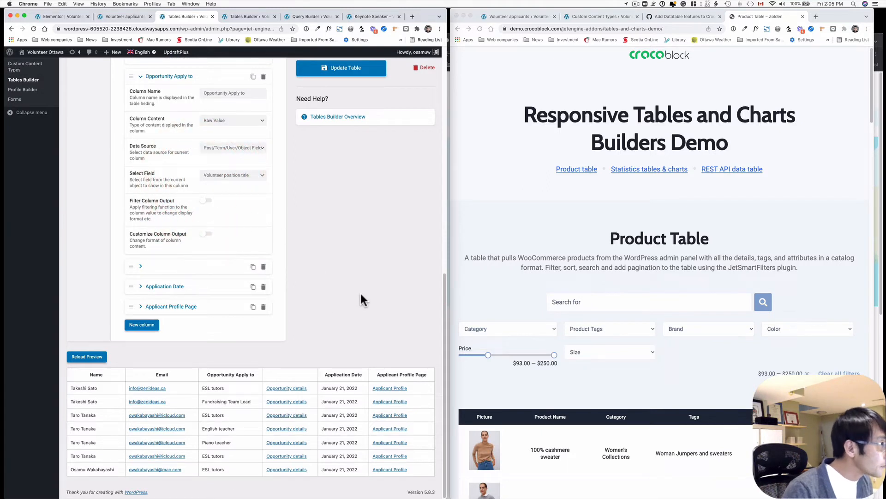
Expand the unnamed column and examine its Volunteer position link field and custom output format, highlighting the %s placeholder
click(141, 267)
scroll(249, 292, down, 3)
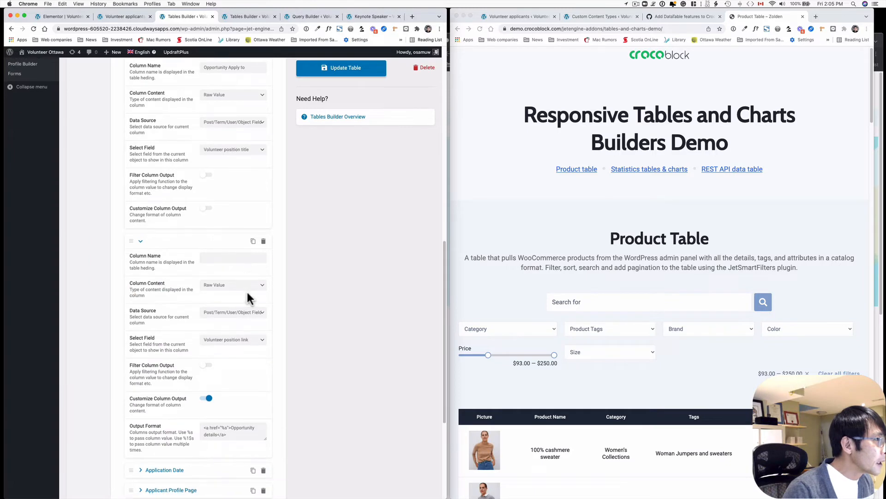
scroll(269, 351, down, 2)
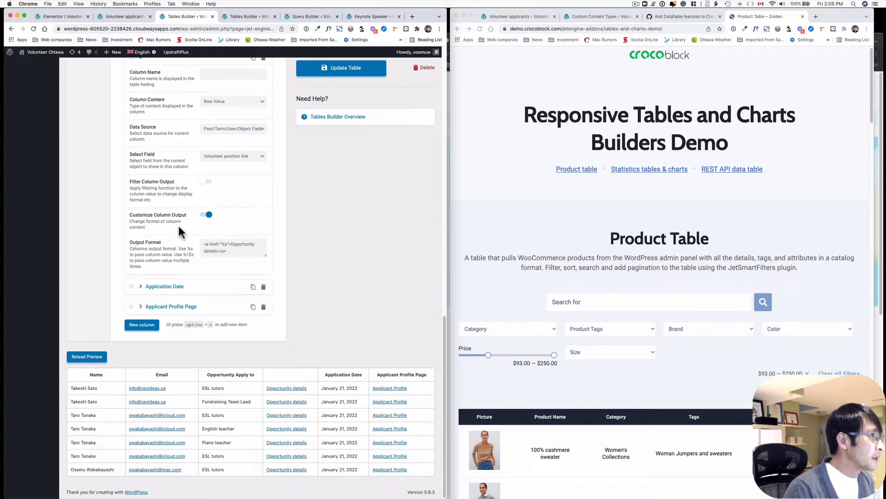
double_click(225, 244)
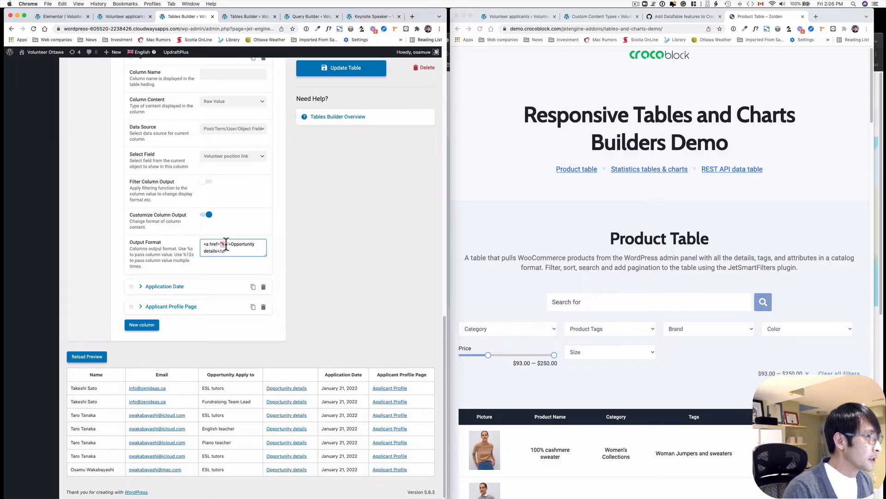
Expand the Application Date column and examine its content, source and field options, keeping Created Date as the selected field
click(178, 287)
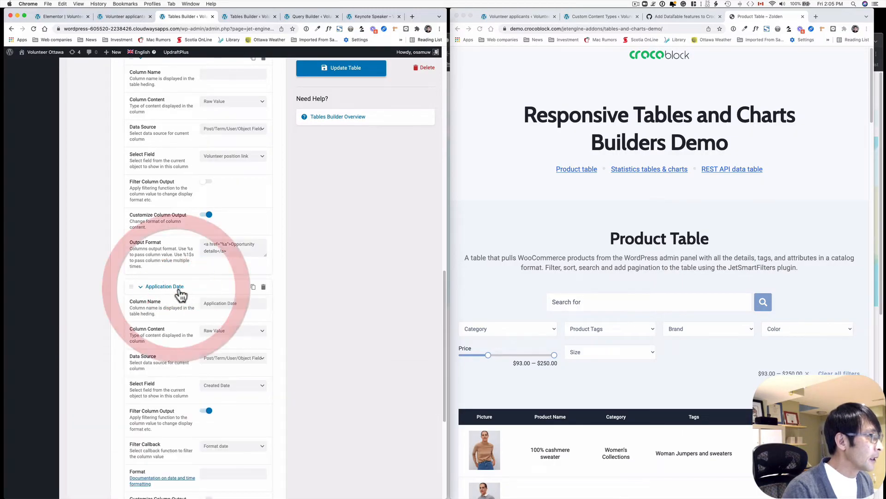
scroll(208, 295, down, 1)
scroll(210, 298, down, 1)
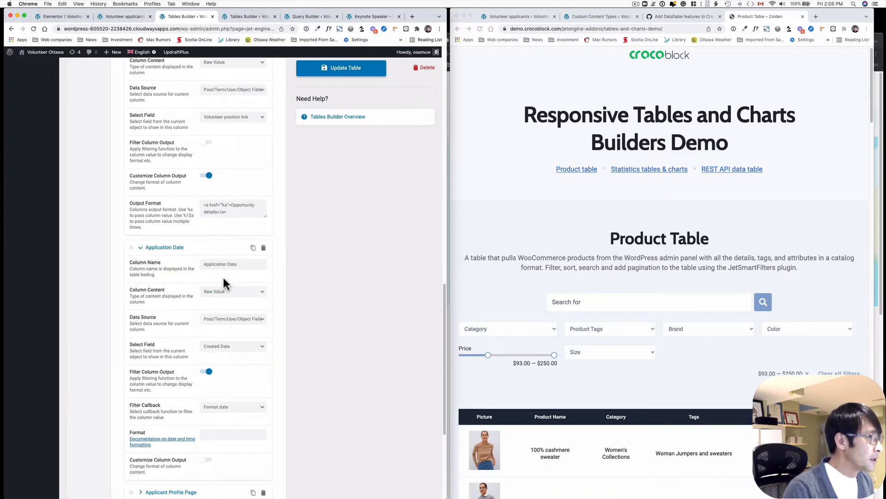
scroll(237, 300, down, 3)
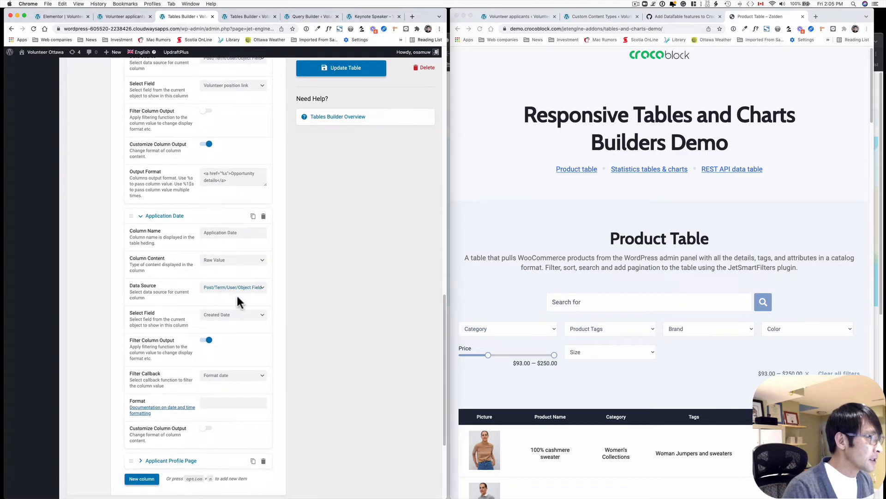
click(221, 305)
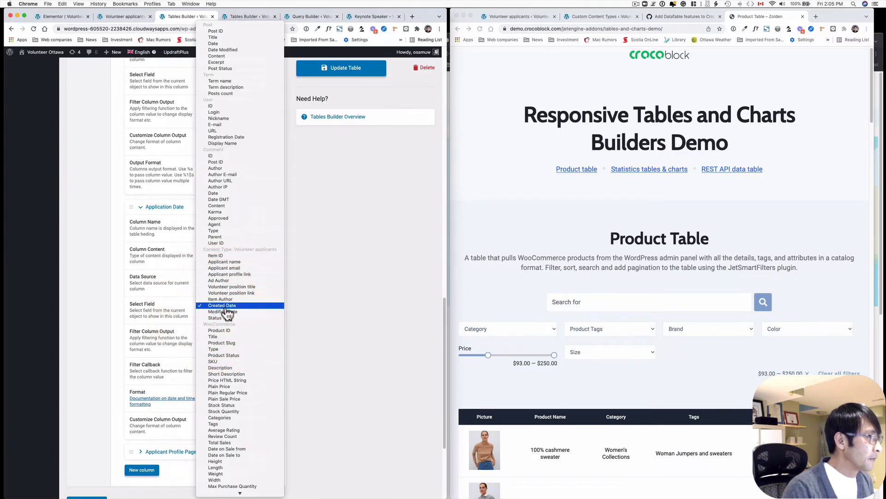
click(221, 306)
scroll(263, 328, down, 2)
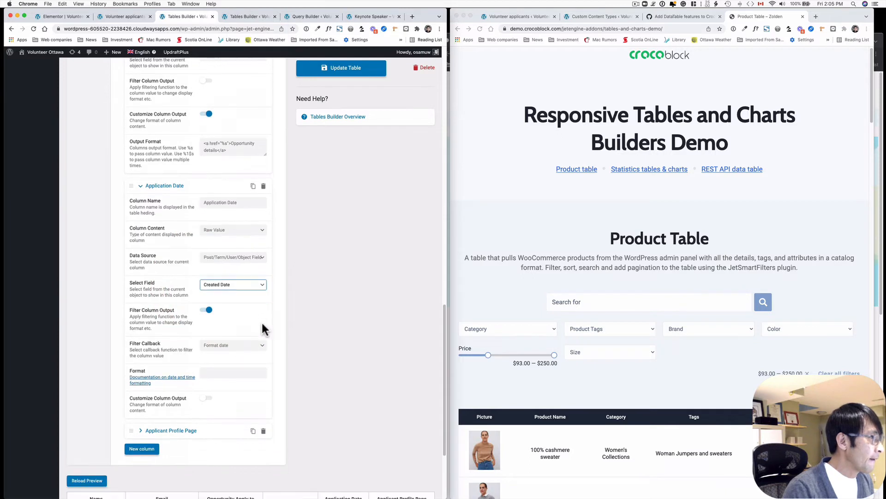
Examine the Application Date column's filter callback options, keeping Format date, and compare with the dates in the preview table
click(213, 346)
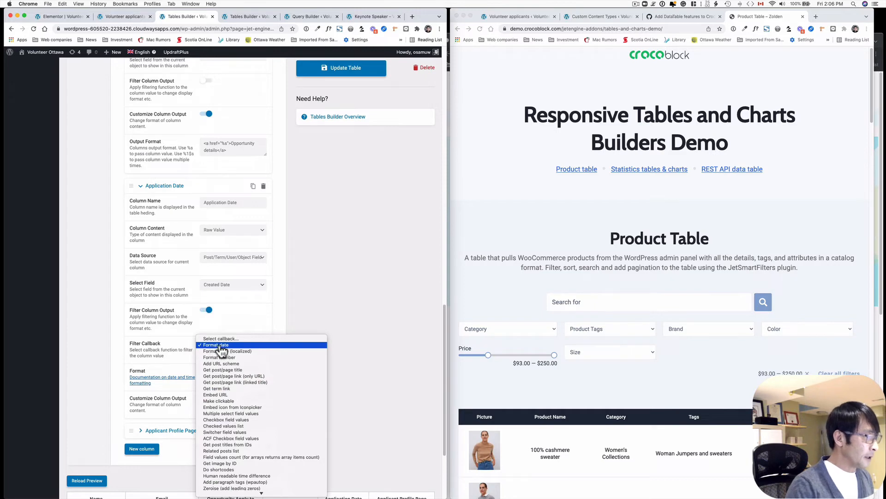
click(221, 347)
click(262, 321)
scroll(277, 318, down, 5)
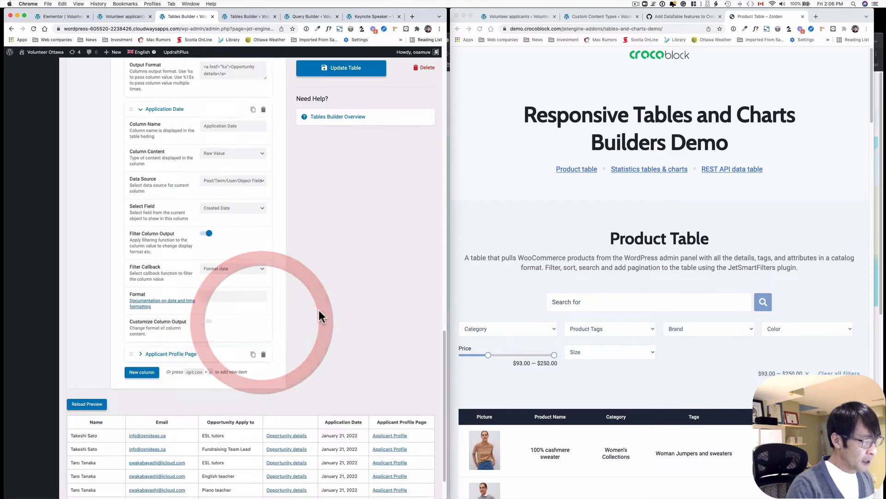
scroll(319, 310, down, 1)
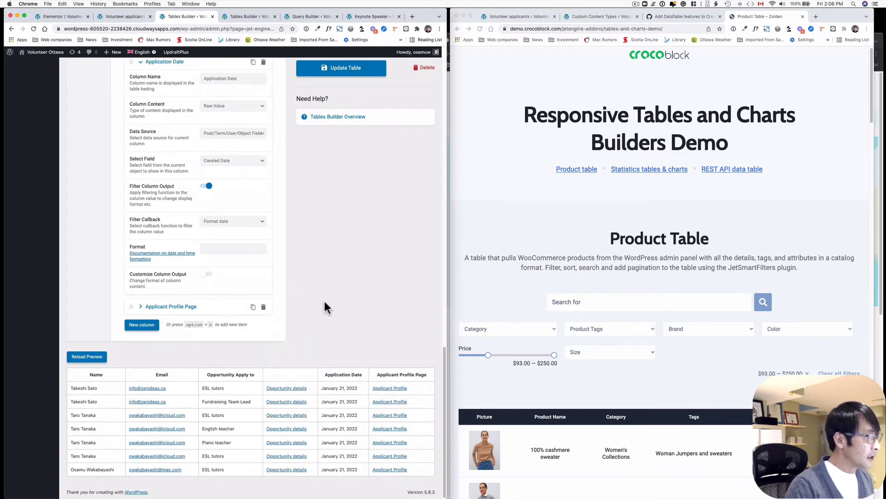
Expand the Applicant Profile Page column and examine its source and field options, keeping Applicant profile link
click(177, 307)
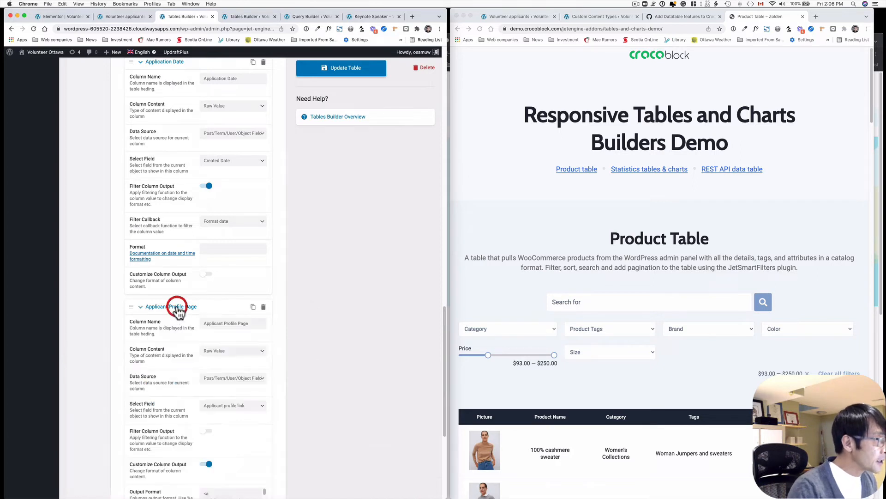
scroll(220, 334, down, 2)
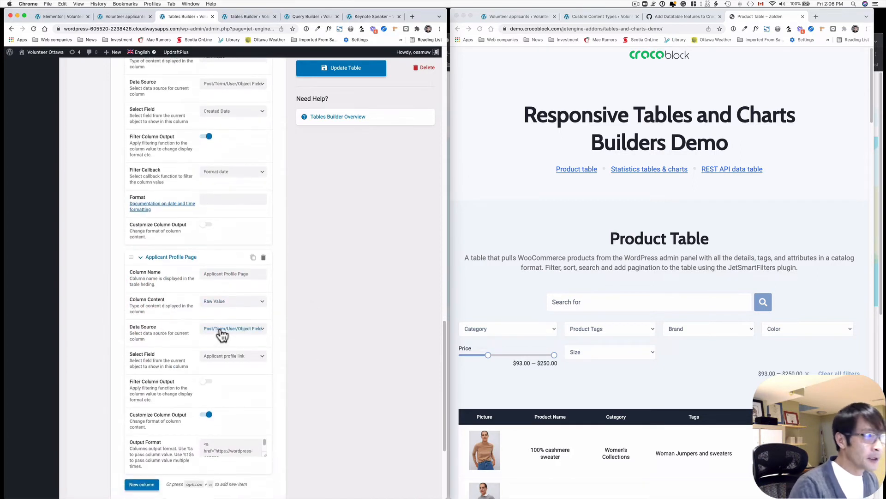
scroll(221, 330, down, 2)
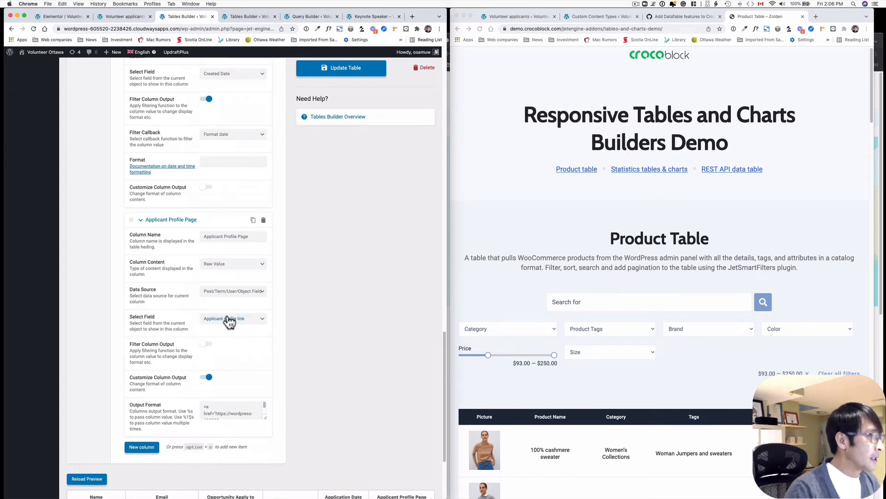
scroll(233, 300, down, 1)
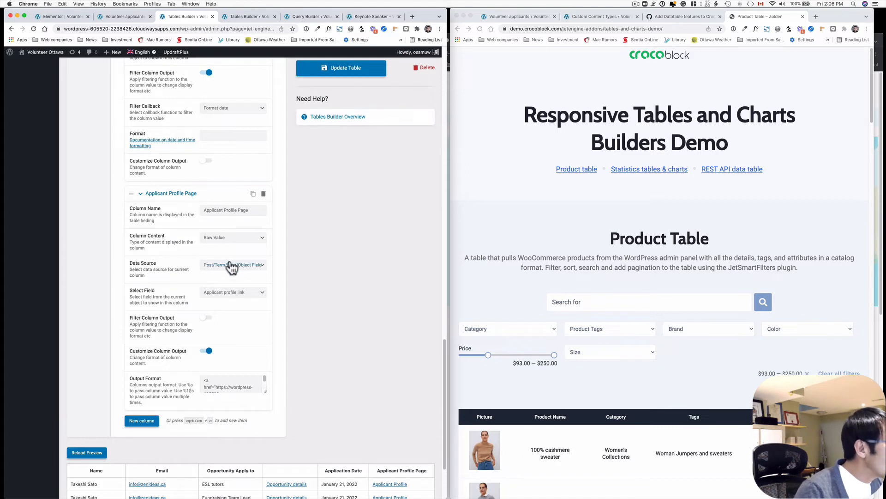
click(217, 293)
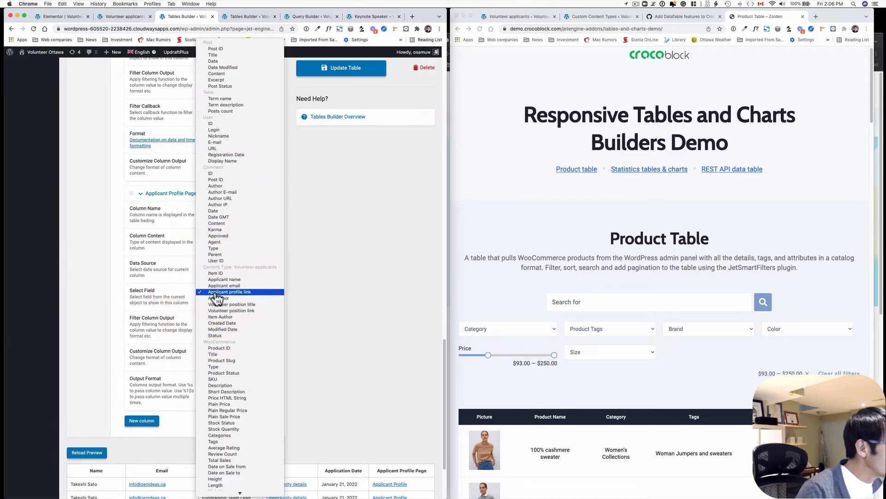
click(326, 296)
scroll(277, 309, down, 1)
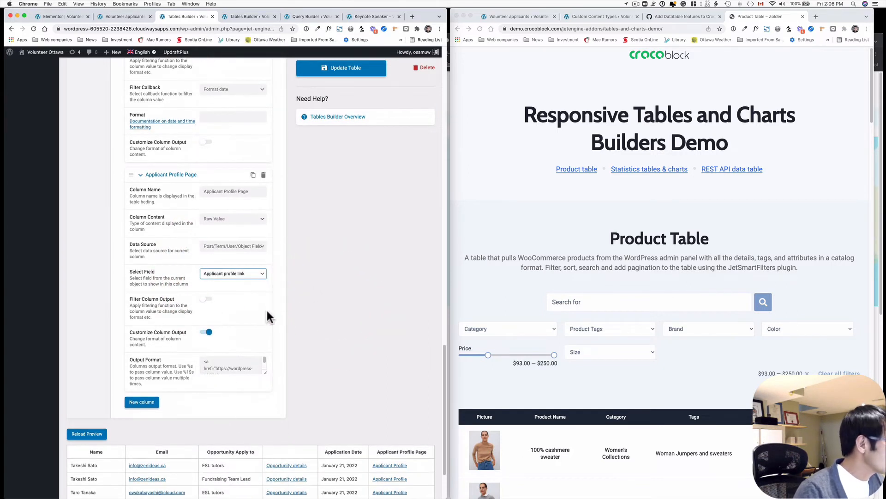
Enlarge the Applicant Profile Page column's output format box, highlight its %s placeholder, and review the preview table and column settings
scroll(270, 317, down, 2)
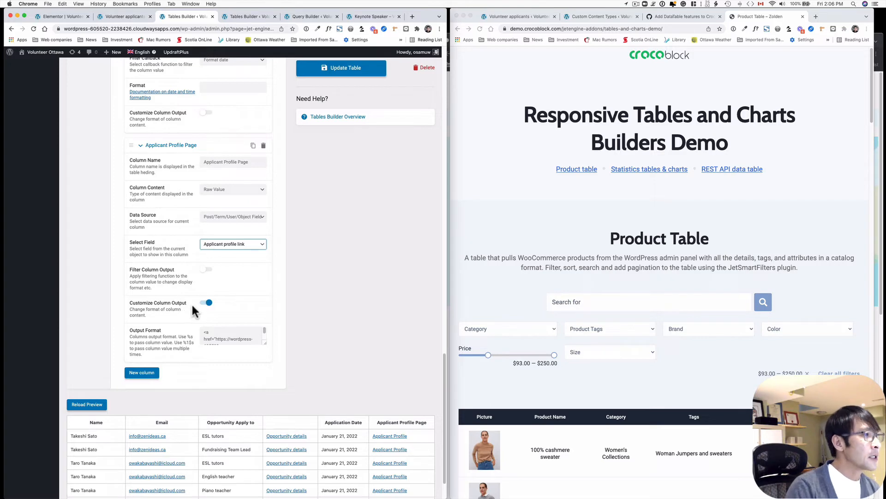
drag(263, 344, 264, 400)
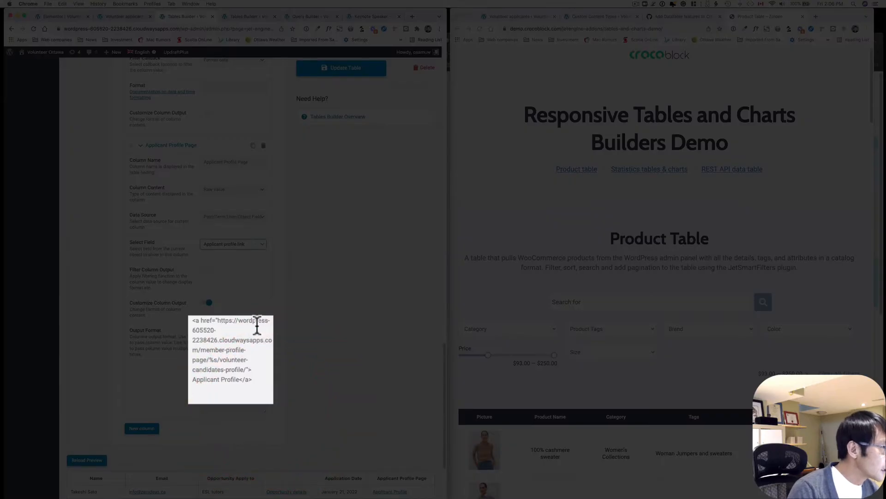
drag(220, 360, 207, 361)
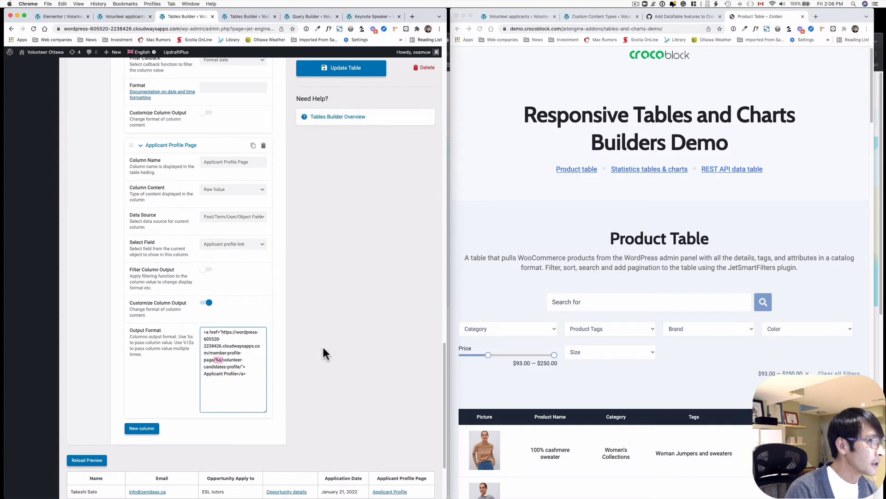
scroll(326, 345, down, 3)
click(329, 350)
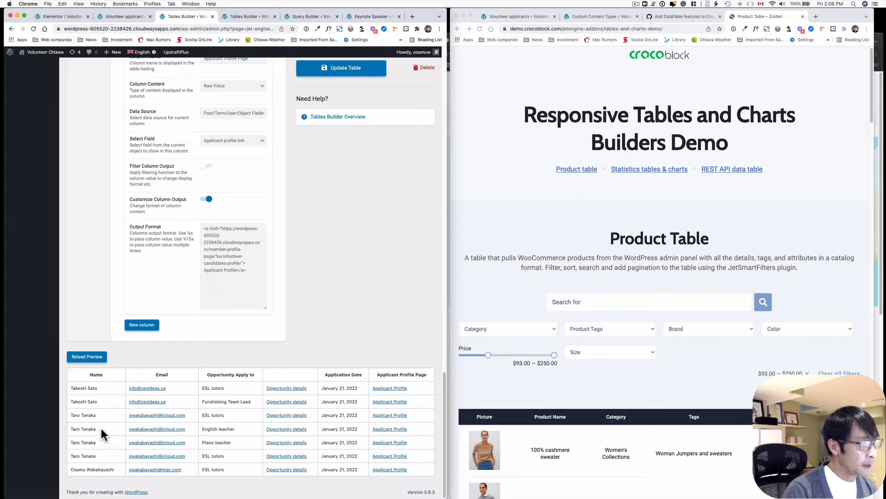
scroll(373, 263, up, 10)
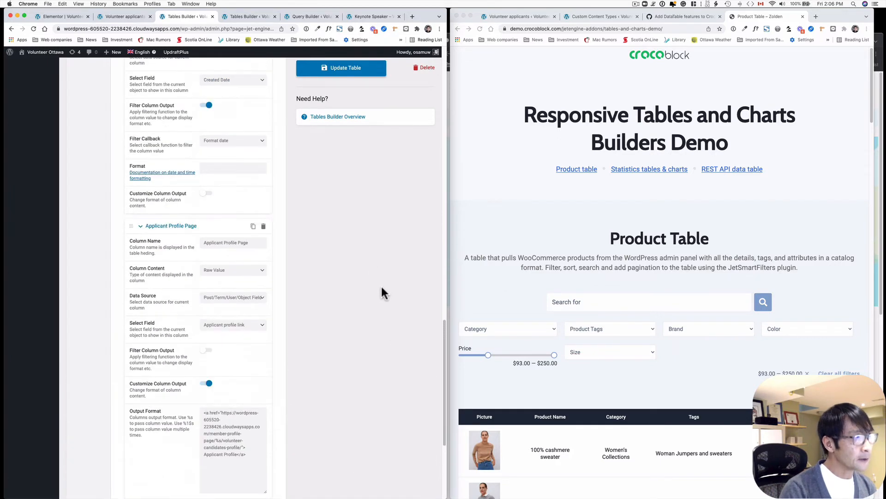
scroll(370, 272, up, 10)
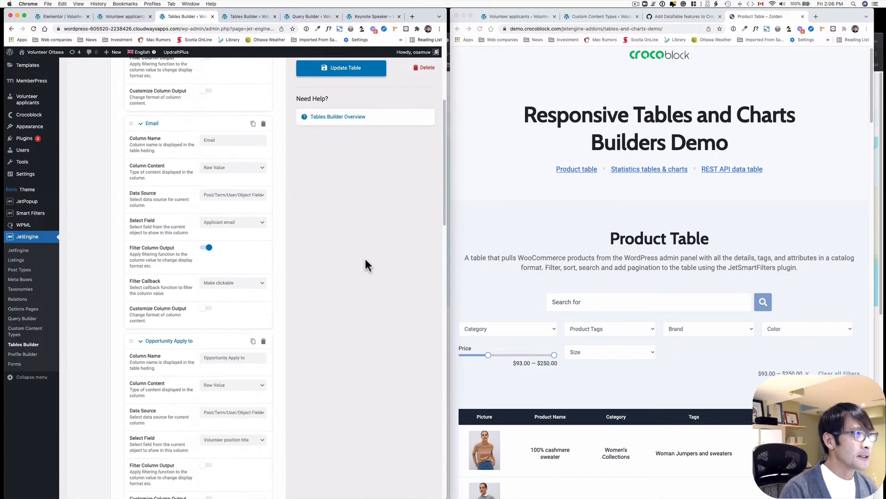
Save the updated table settings
click(341, 74)
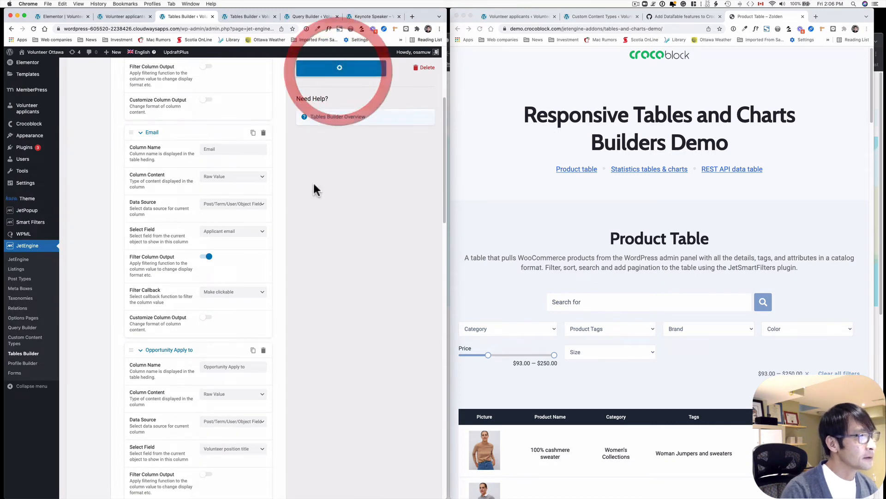
click(314, 266)
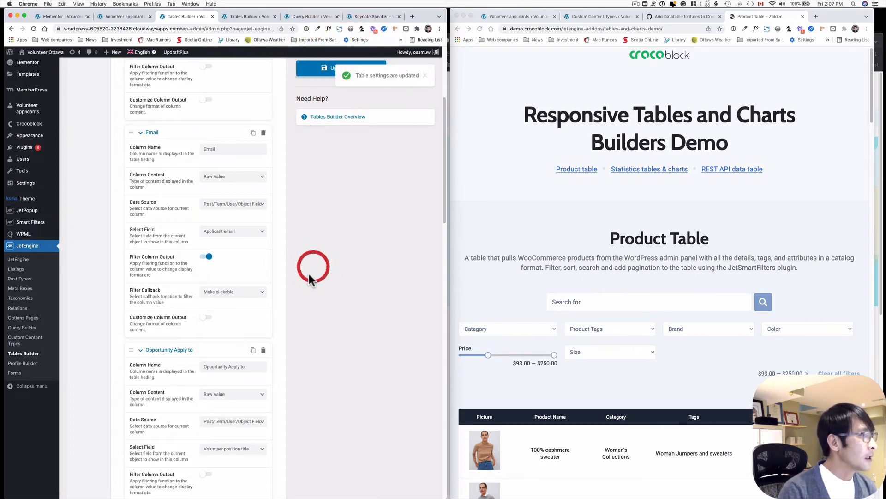
scroll(309, 274, up, 4)
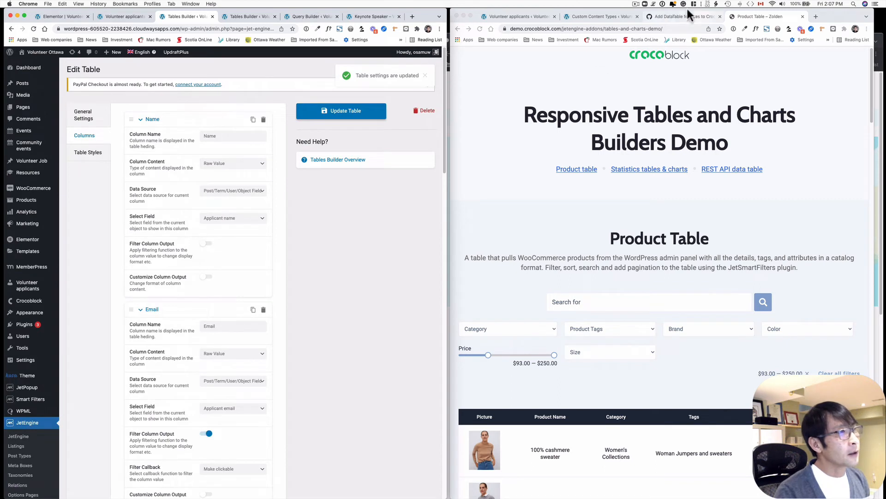
click(637, 5)
click(644, 26)
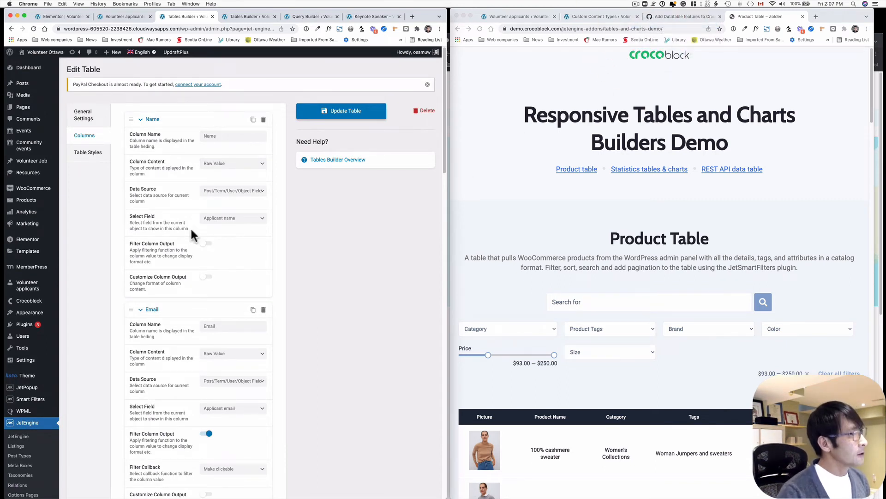
mouse_move(56, 150)
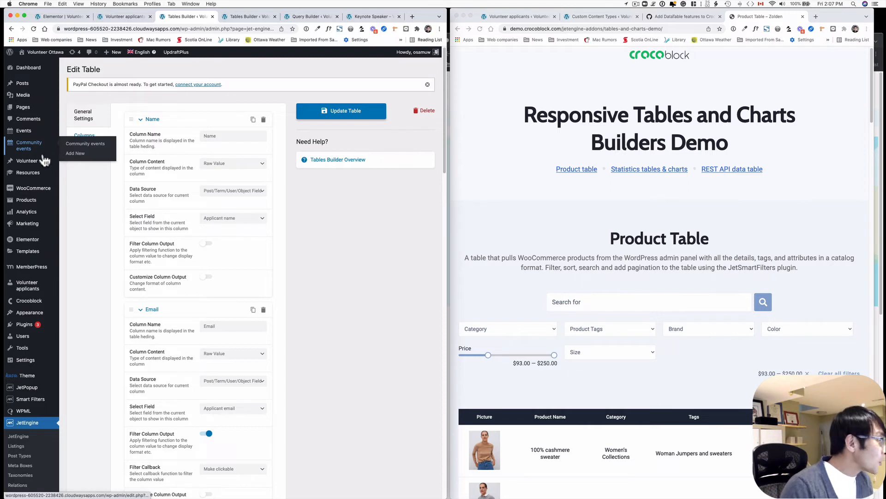
mouse_move(46, 190)
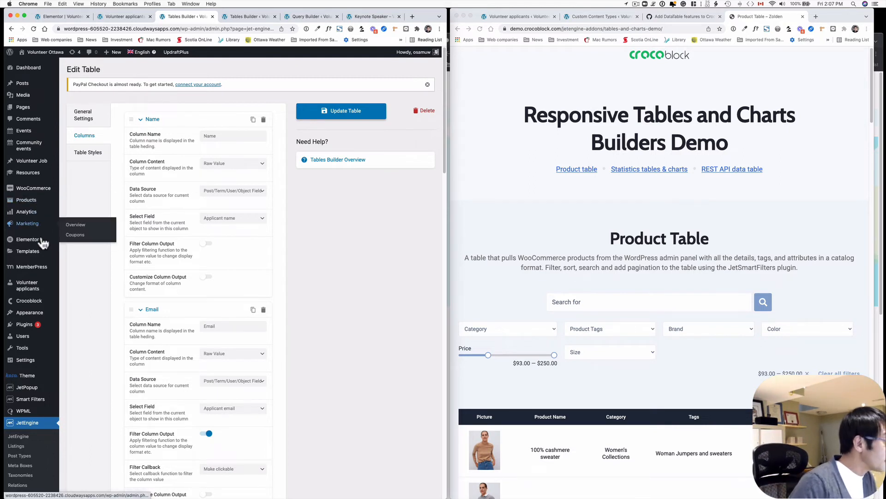
click(67, 254)
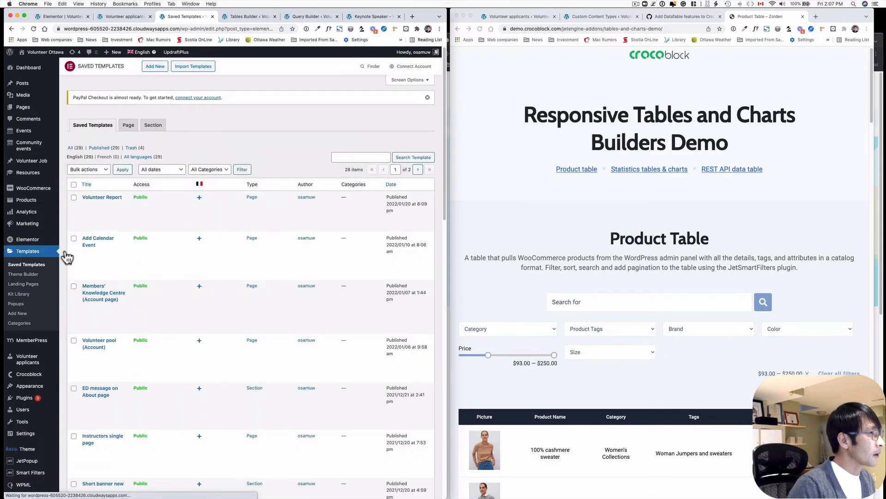
click(12, 29)
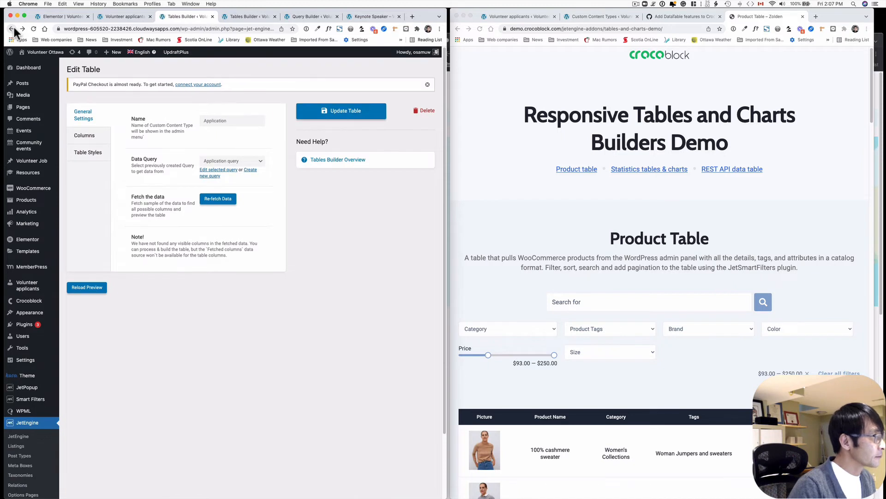
Open the Saved Templates list in a new tab and move that tab into the second browser window
mouse_move(37, 250)
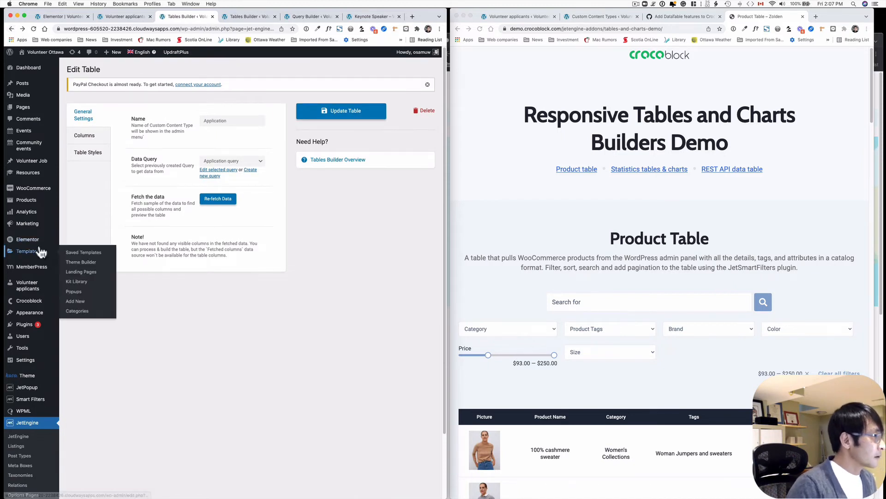
right_click(78, 254)
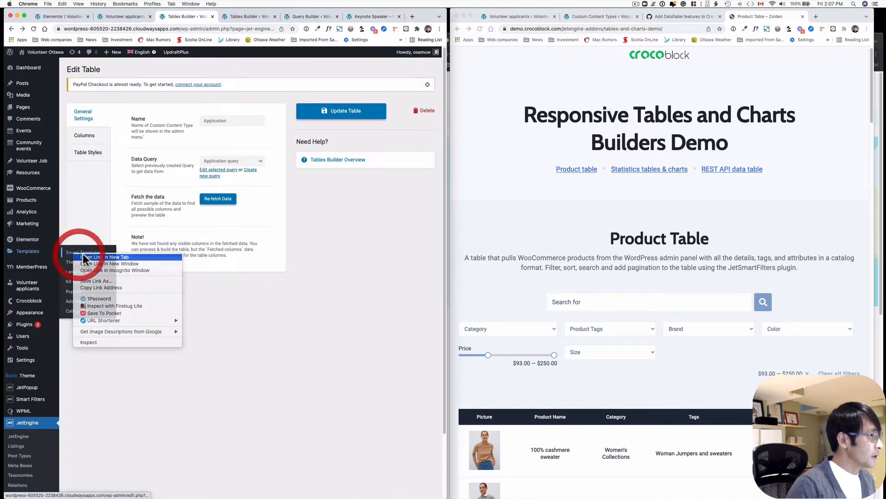
click(83, 257)
click(245, 19)
drag(246, 23, 491, 16)
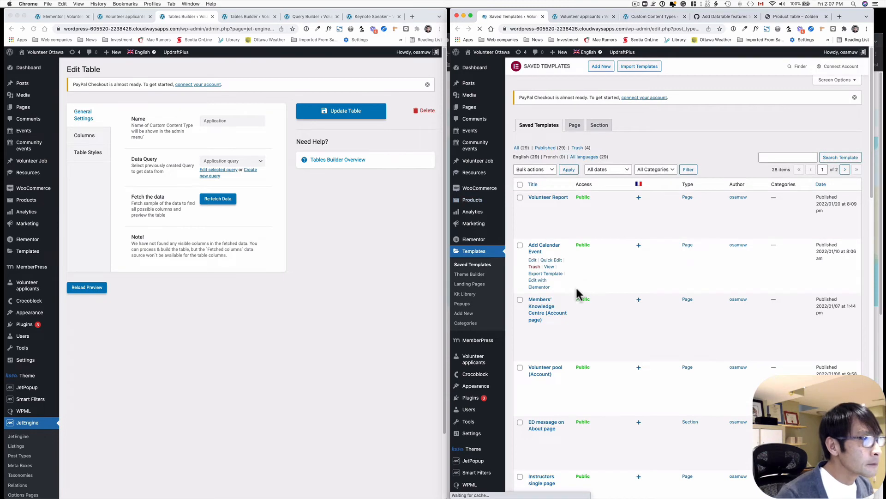
Find the Volunteer Report template in the list and open it for editing with Elementor
scroll(578, 291, down, 3)
scroll(577, 291, up, 3)
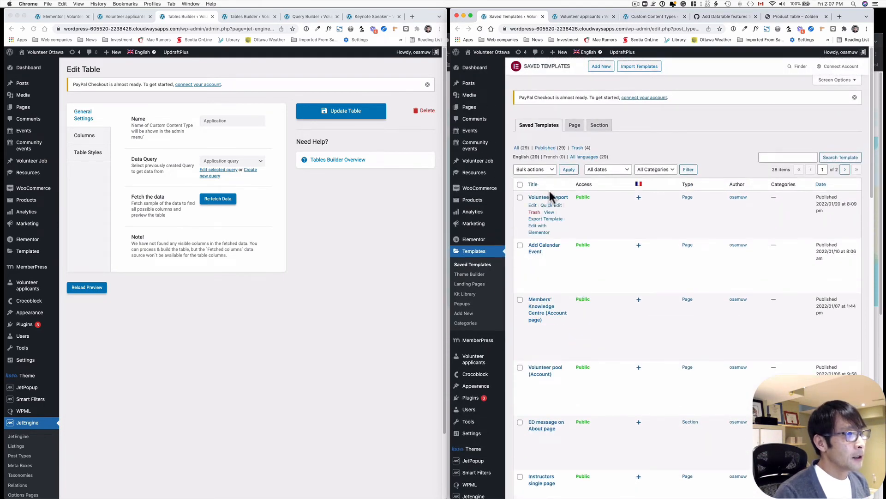
click(539, 229)
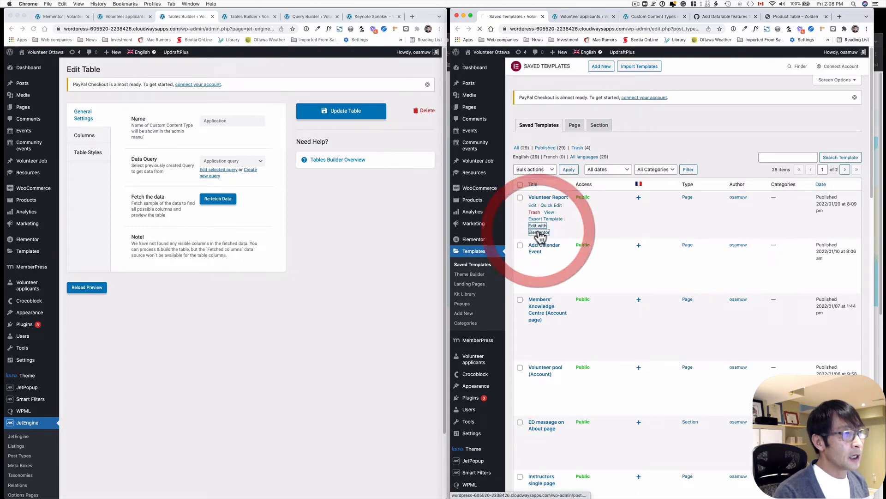
Widen the Elementor window and open the content settings of the Volunteer Report's dynamic table widget
click(637, 5)
click(642, 25)
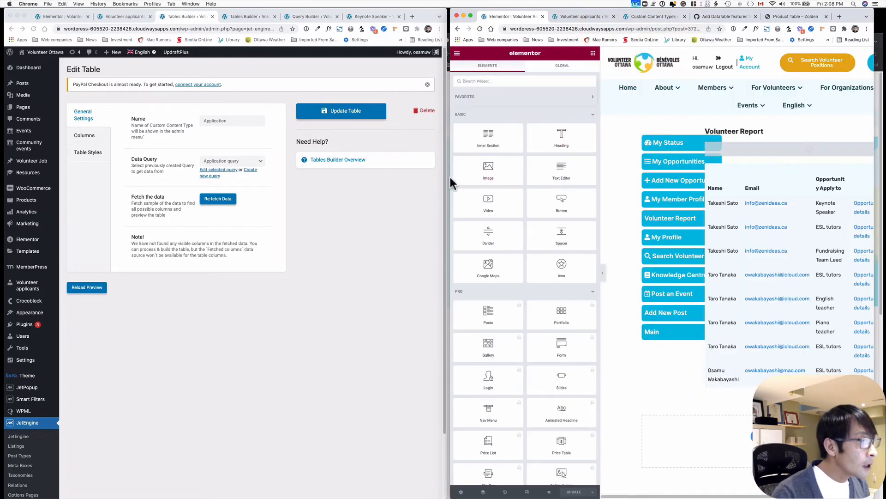
drag(450, 178, 182, 174)
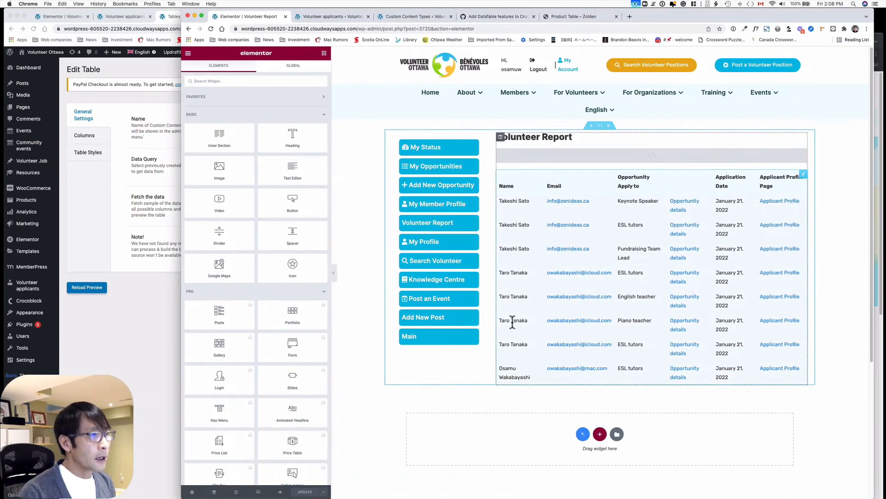
click(804, 176)
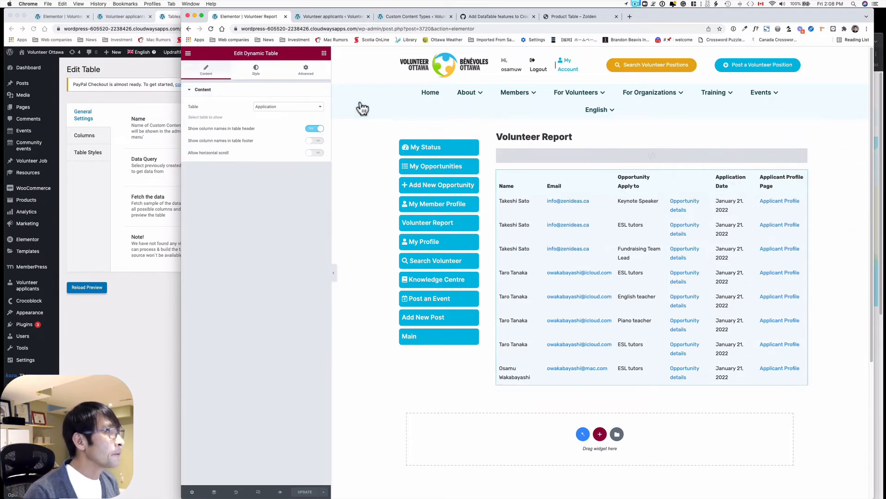
Search the widgets for "table" and add a second Dynamic Table widget below the existing report table
click(325, 55)
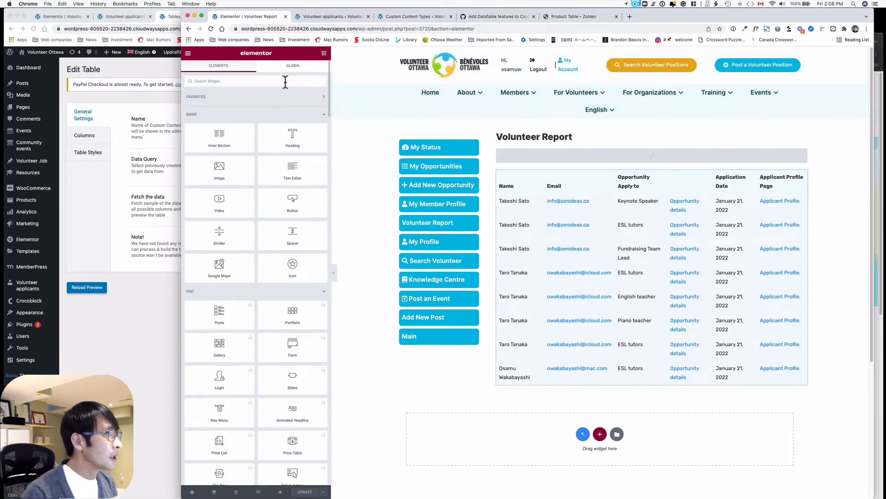
text(table)
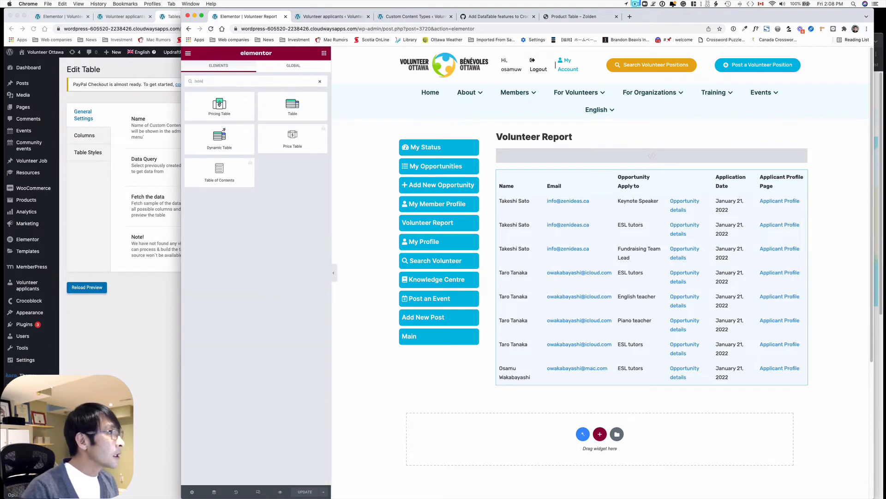
drag(296, 186, 600, 390)
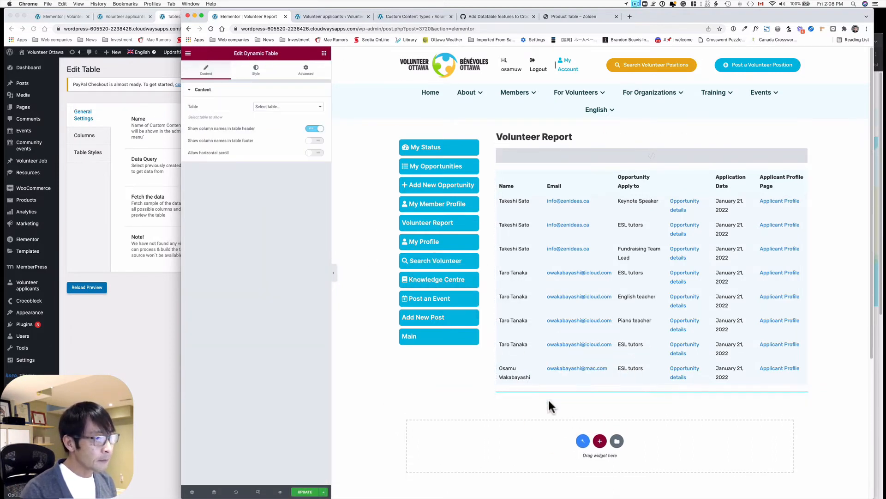
Set the new Dynamic Table widget to show the Application table and compare it with the styled table above
click(271, 110)
click(269, 101)
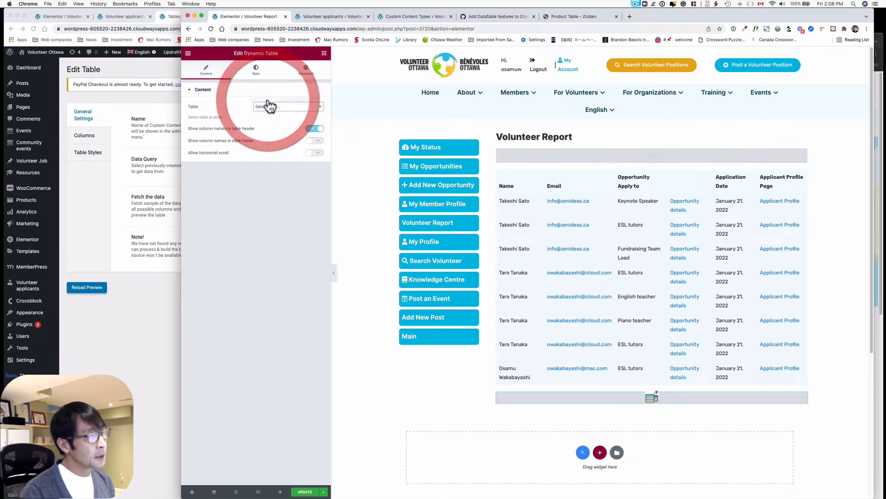
scroll(568, 254, down, 5)
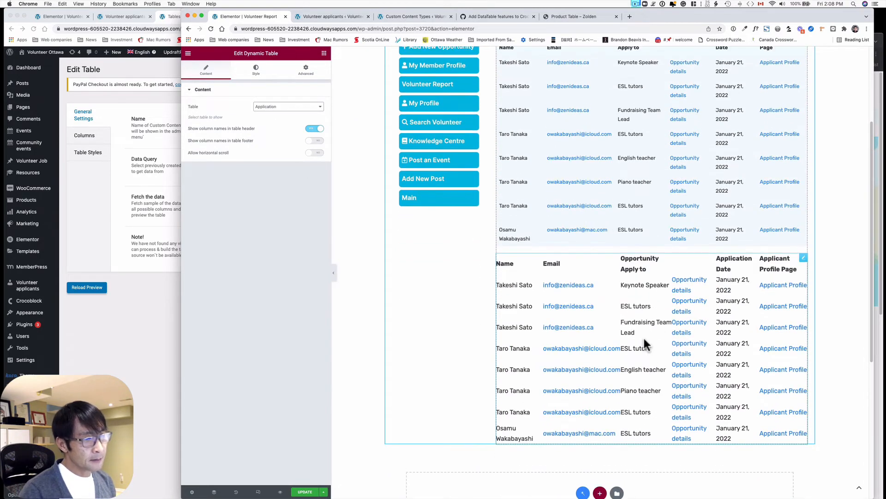
scroll(645, 344, up, 1)
scroll(665, 344, up, 2)
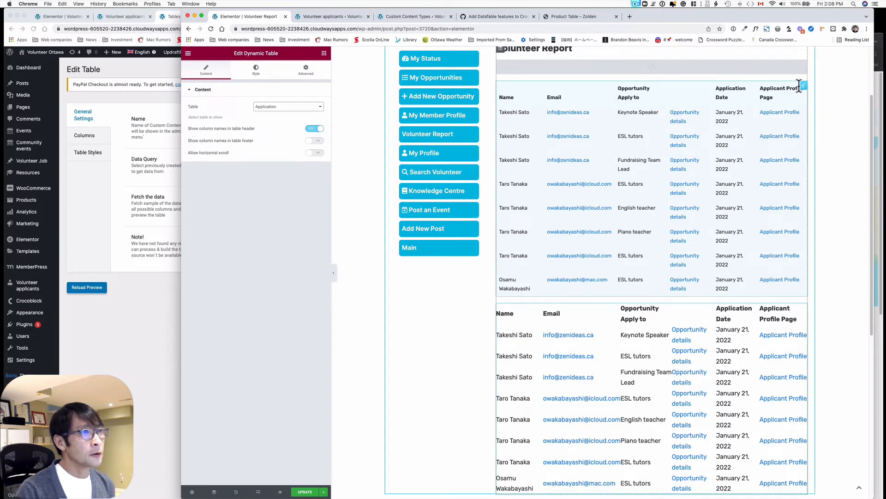
Examine the original table's header style settings, including the global font choices for its typography, keeping Lable
click(258, 72)
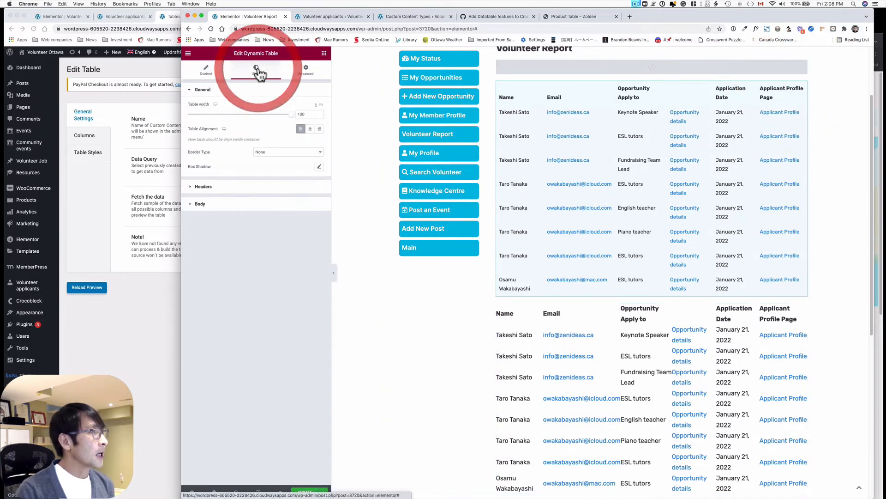
click(199, 188)
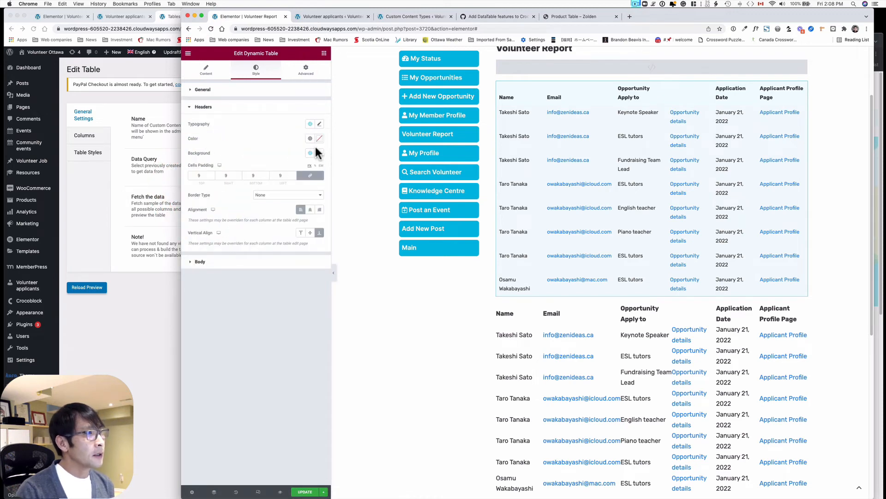
click(309, 125)
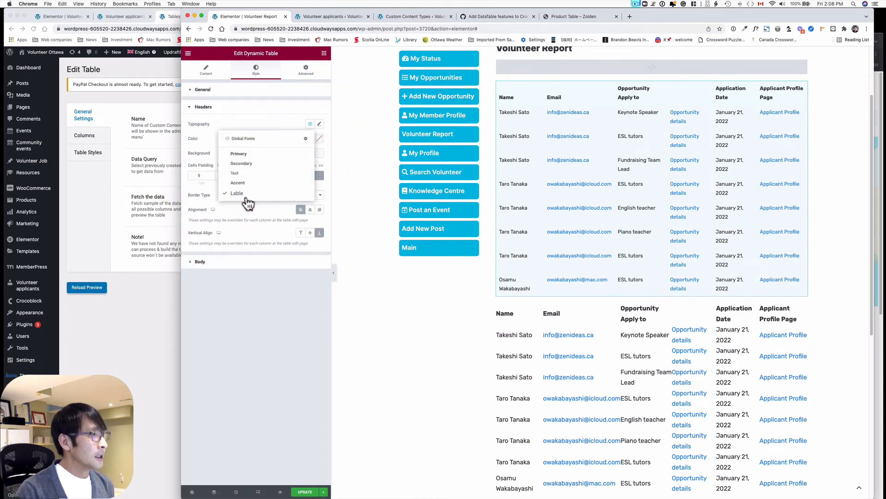
click(267, 110)
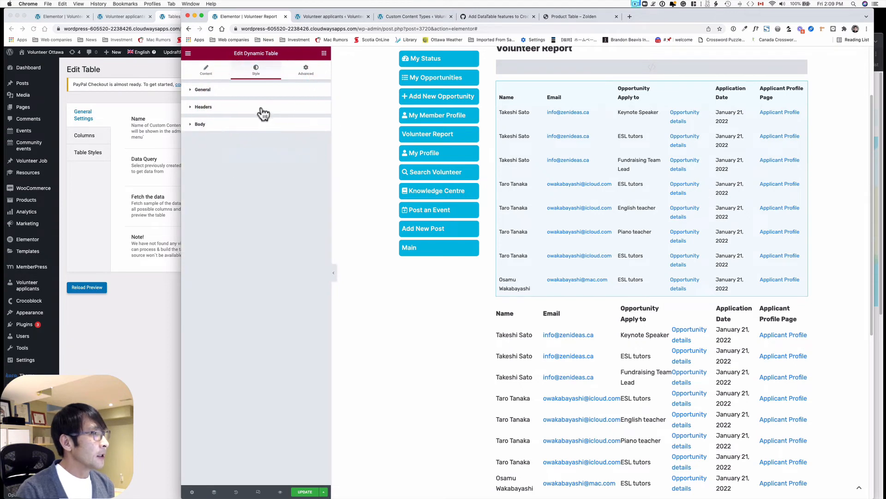
click(248, 111)
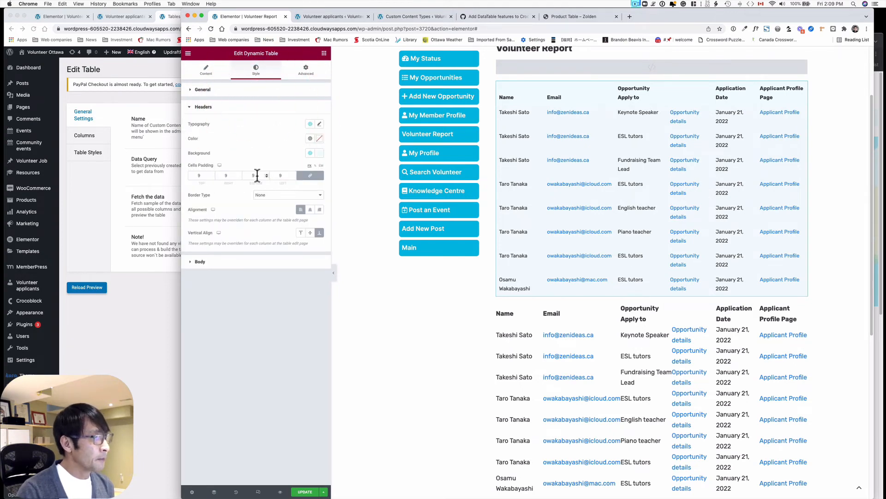
Try a Solid border on the original table's headers, then restore the border type to None
click(286, 195)
click(285, 201)
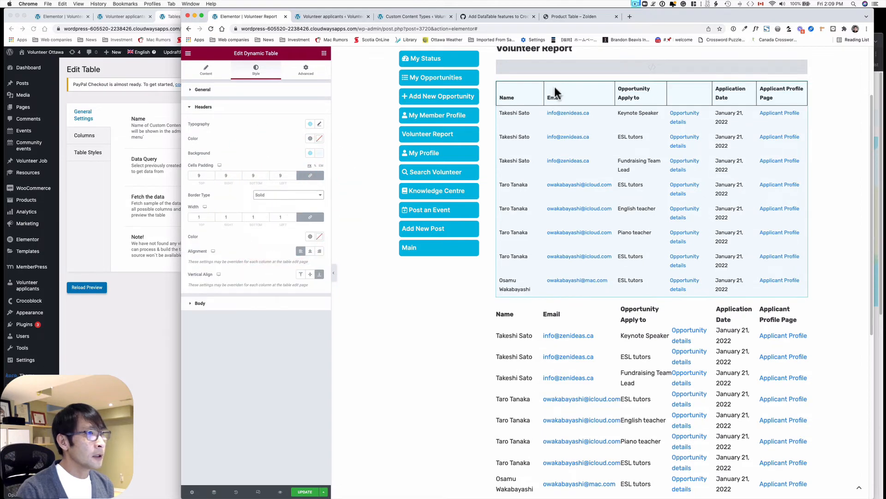
click(290, 203)
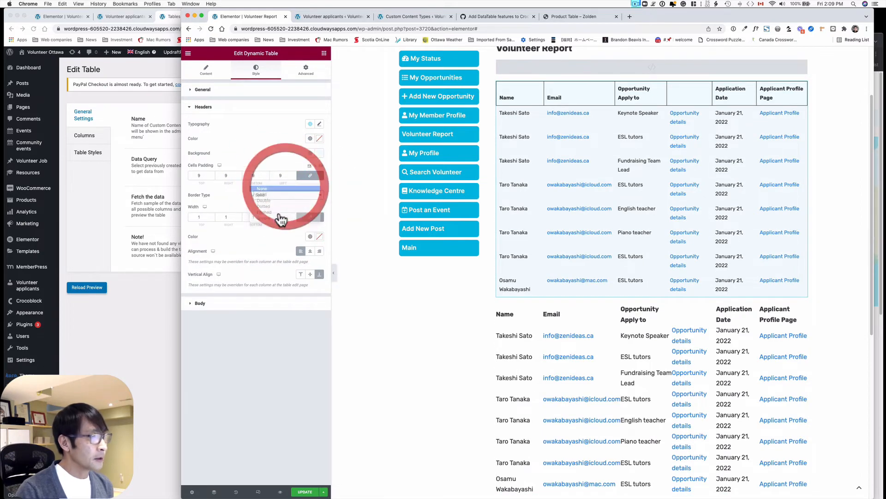
click(282, 189)
click(319, 234)
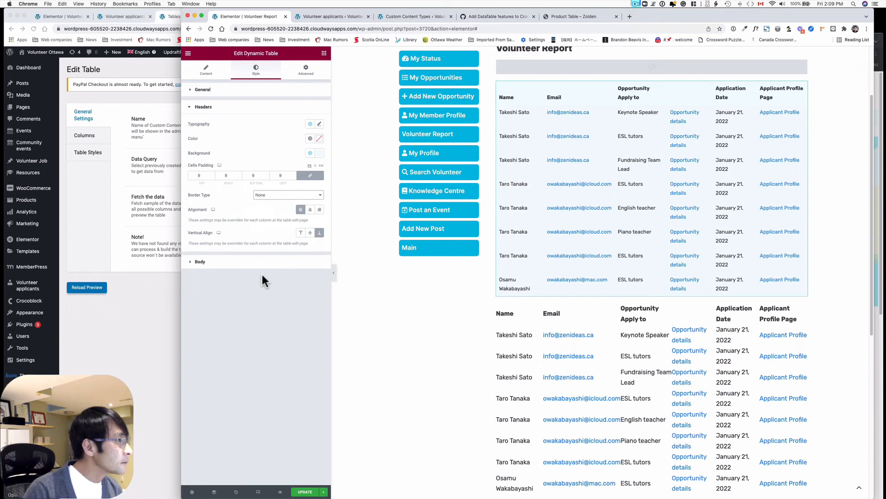
Try a Solid border on the original table's body cells, then restore the border type to None
click(213, 264)
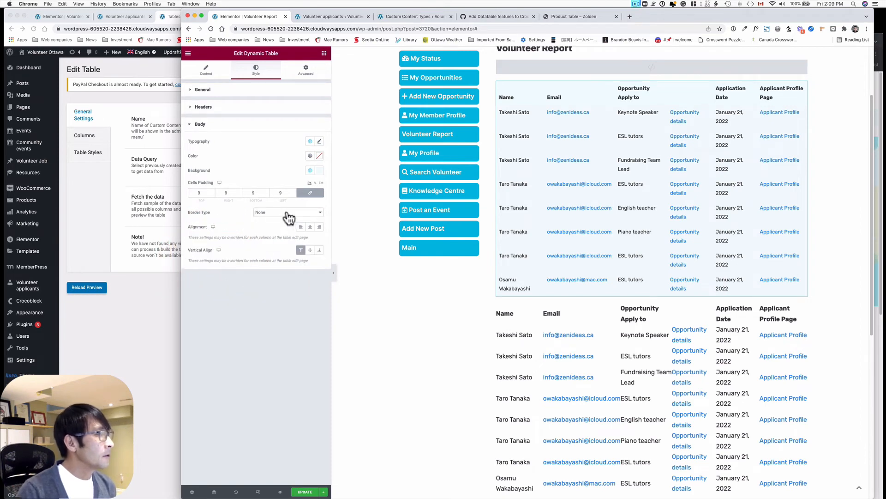
click(289, 213)
click(306, 227)
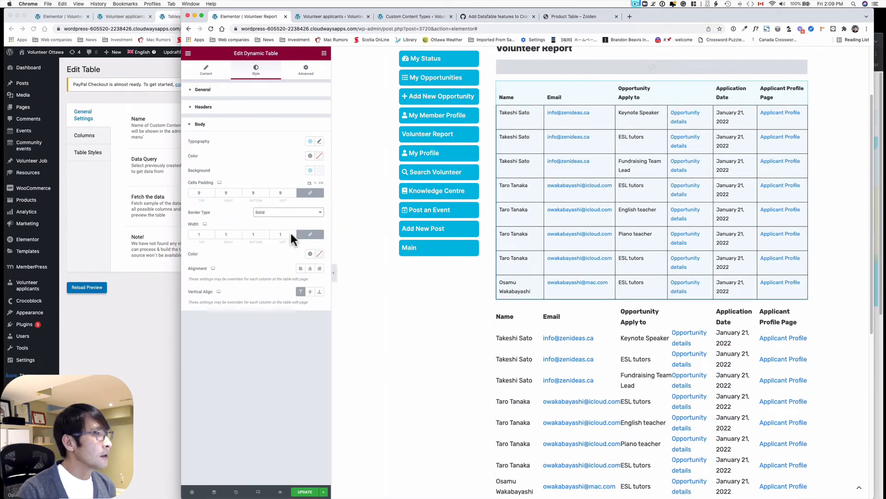
click(287, 213)
click(286, 206)
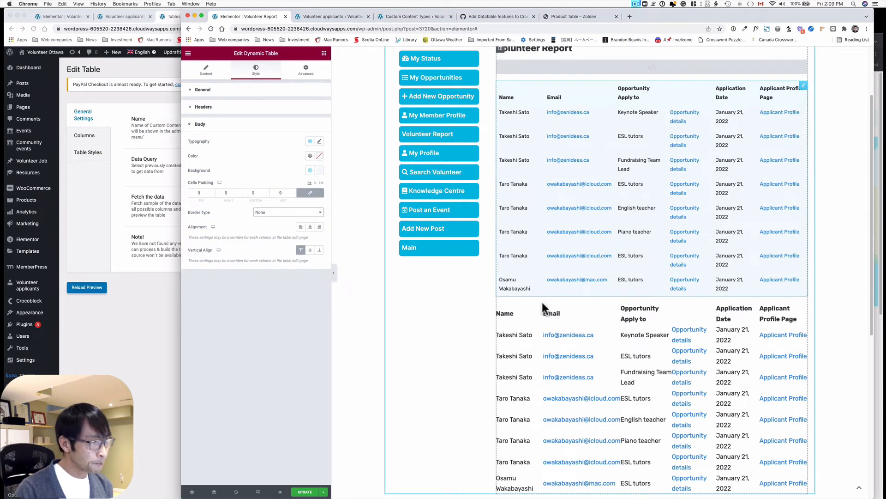
Delete the unstyled second dynamic table from below the original report table
right_click(809, 316)
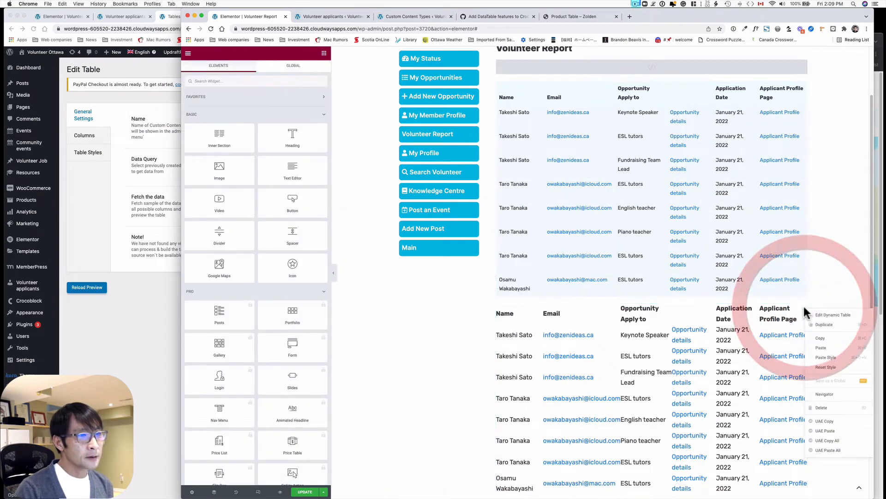
click(822, 407)
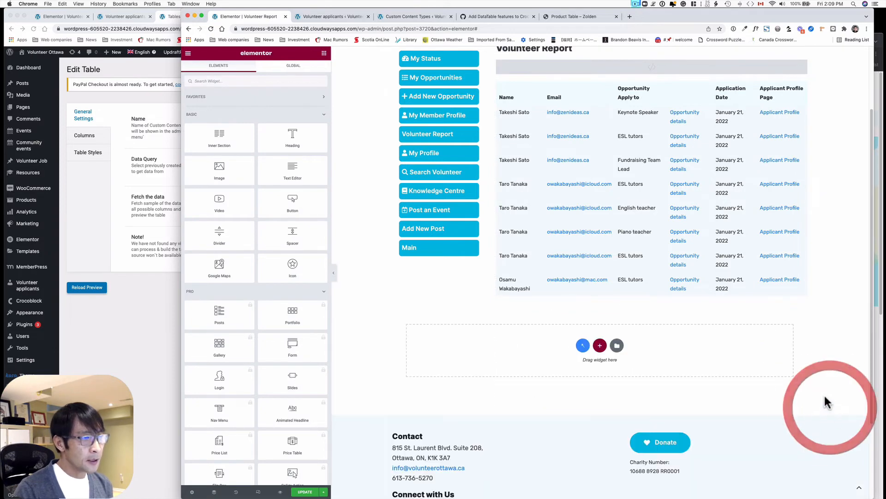
Check the remaining Volunteer Report table and update the page
scroll(663, 250, up, 3)
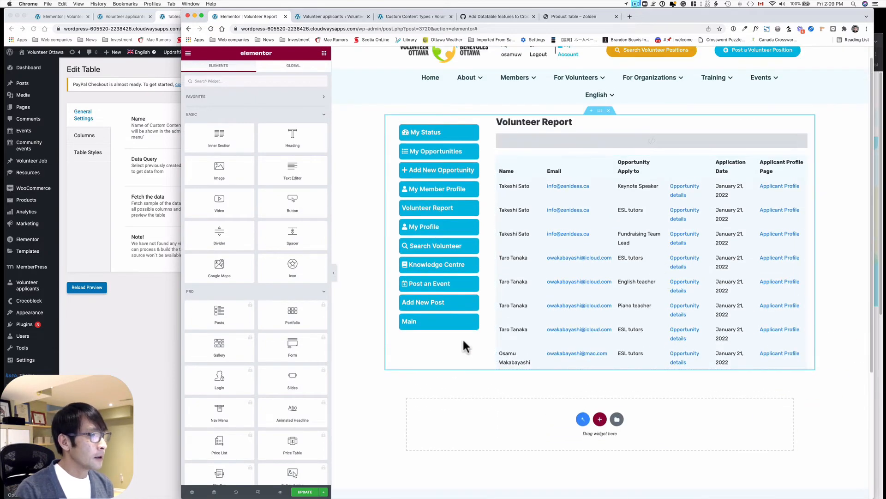
scroll(463, 338, down, 2)
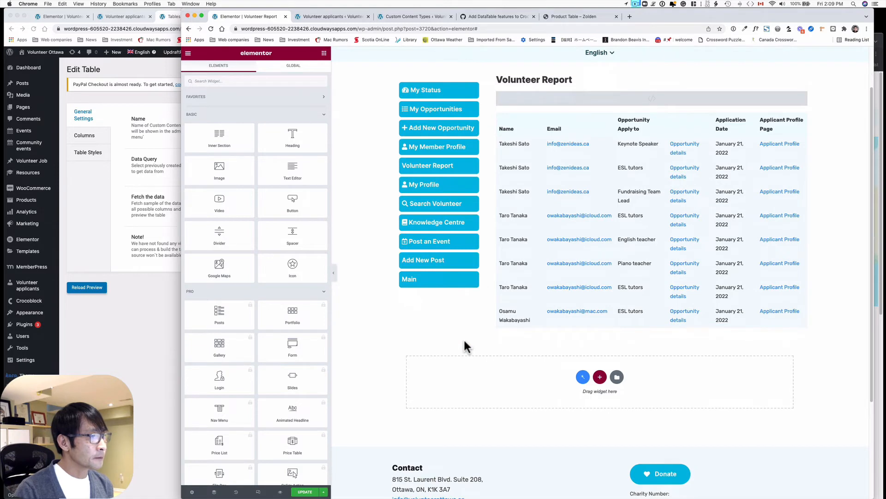
click(306, 492)
Switch to Safari, enlarge the window with the live Volunteer Report, and view one applicant's profile page before returning to the report
click(581, 73)
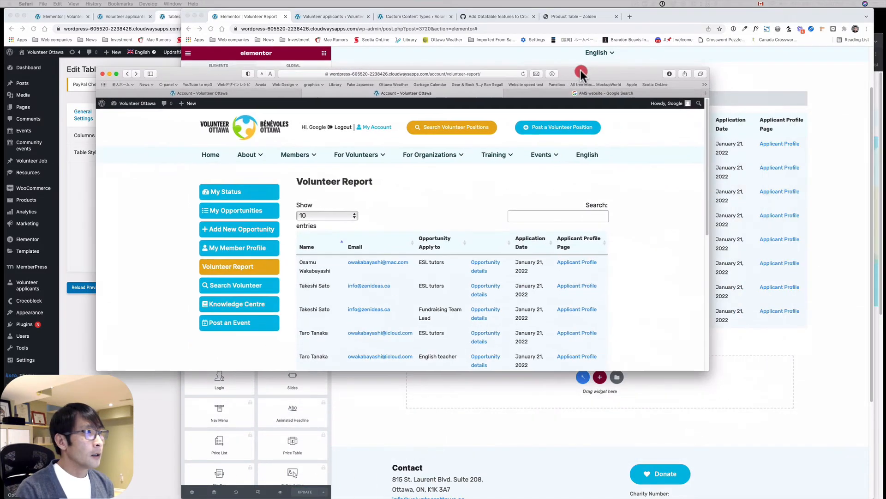
drag(580, 73, 573, 28)
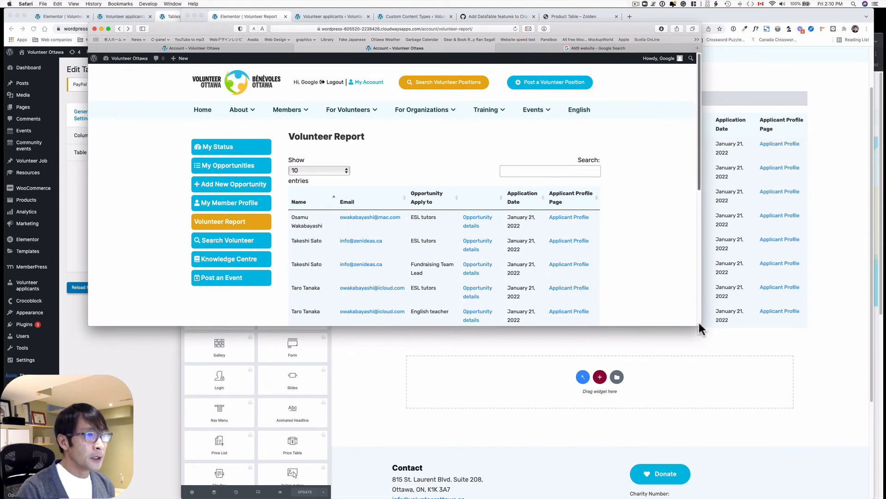
drag(701, 329, 747, 449)
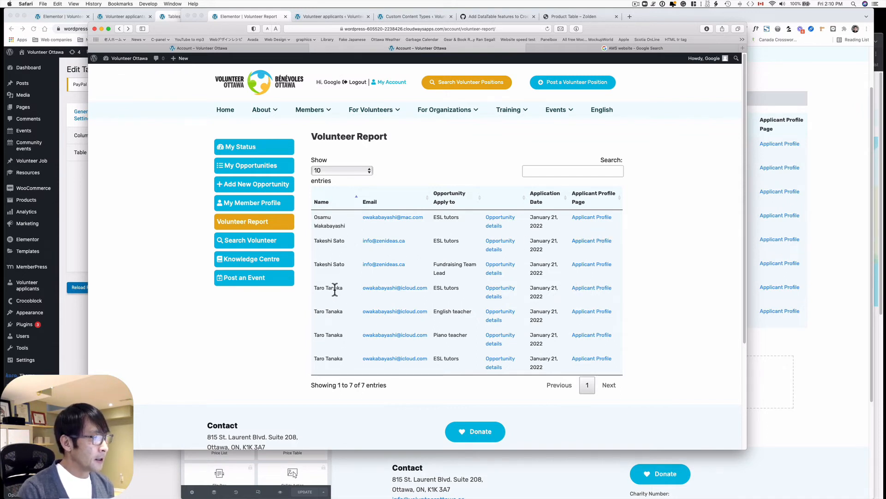
click(578, 291)
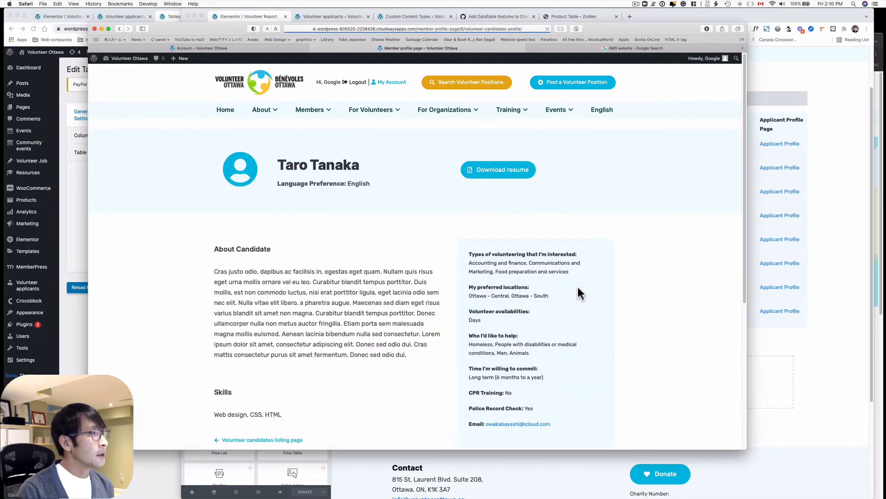
click(119, 28)
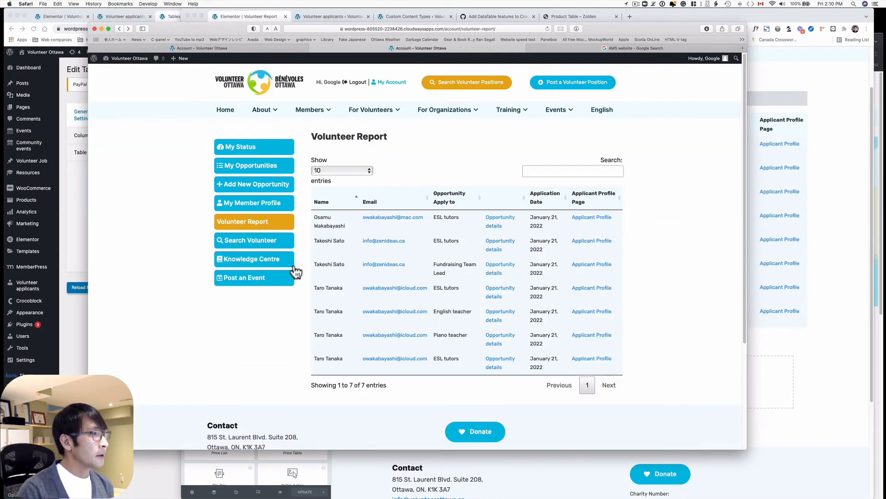
Test an applicant's email link in the report, close the Gmail tab it opens, and return to the report in Safari
click(388, 289)
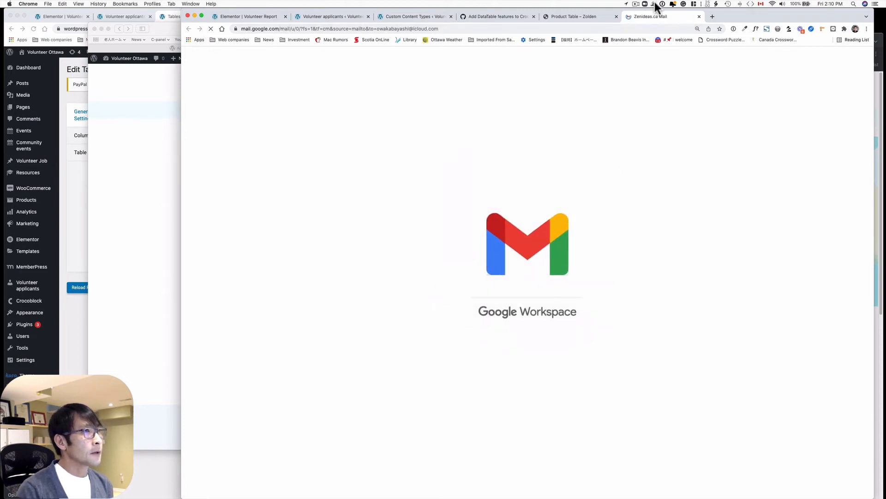
click(699, 16)
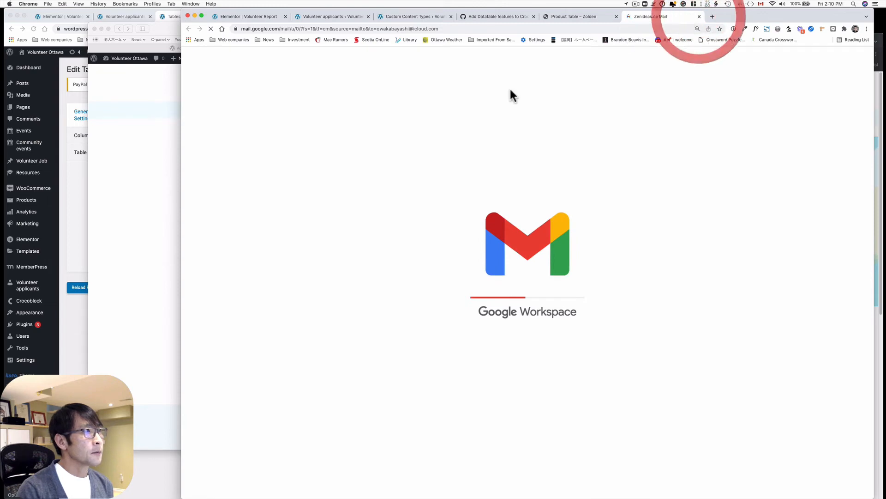
key(super+Tab)
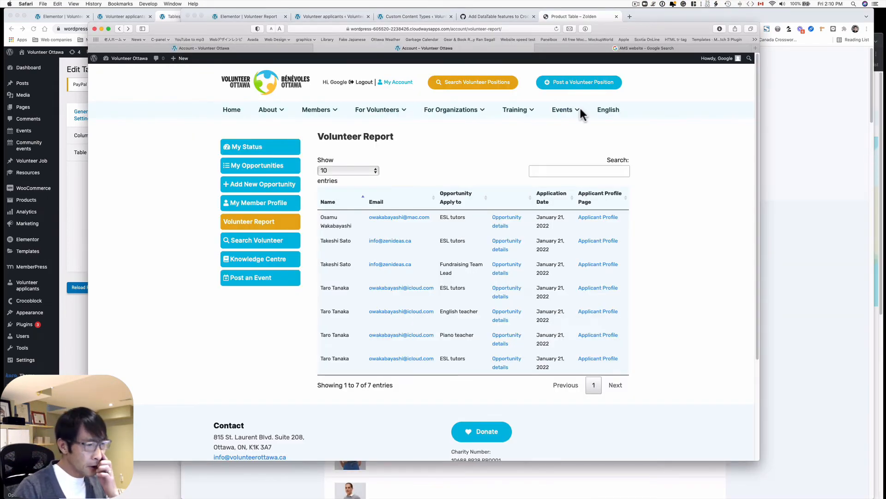
Switch to Keynote and review the slide relating members' posts and applicants to the custom content type's list of job applications
key(ctrl+Up)
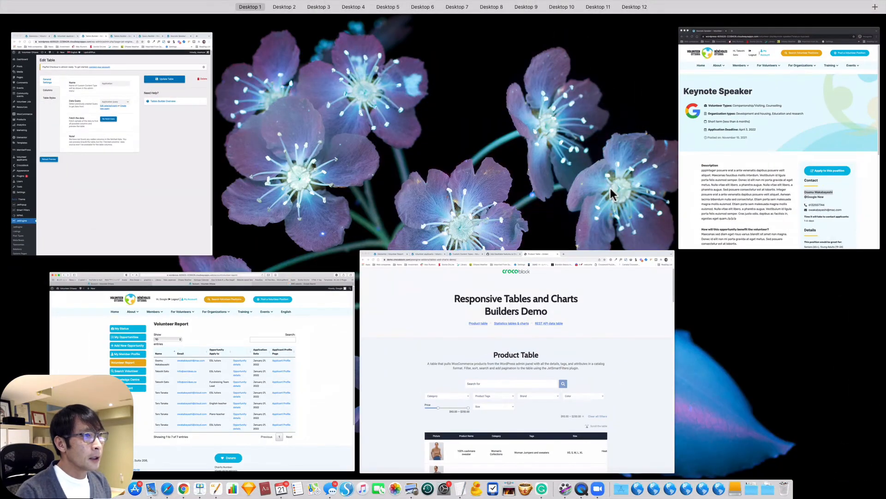
click(199, 489)
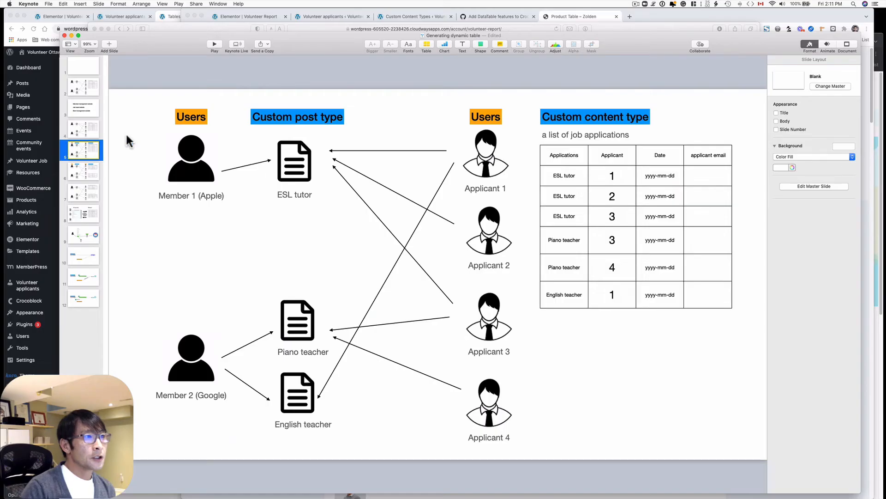
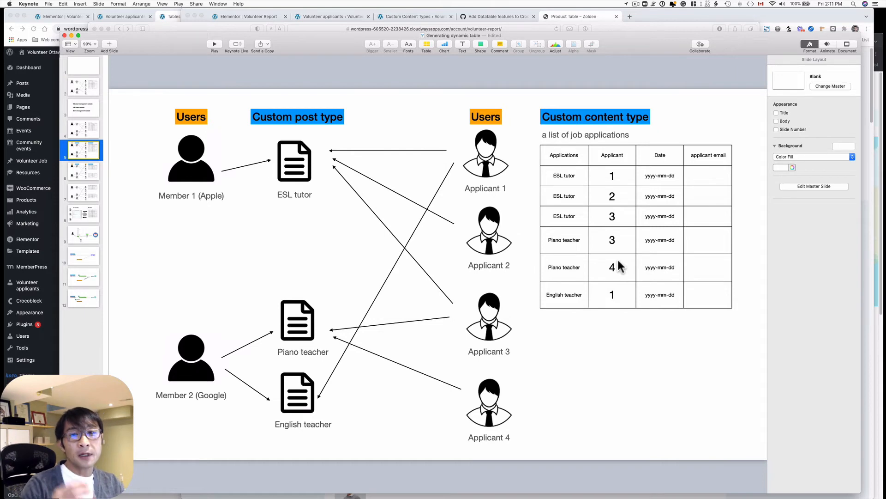
click(78, 183)
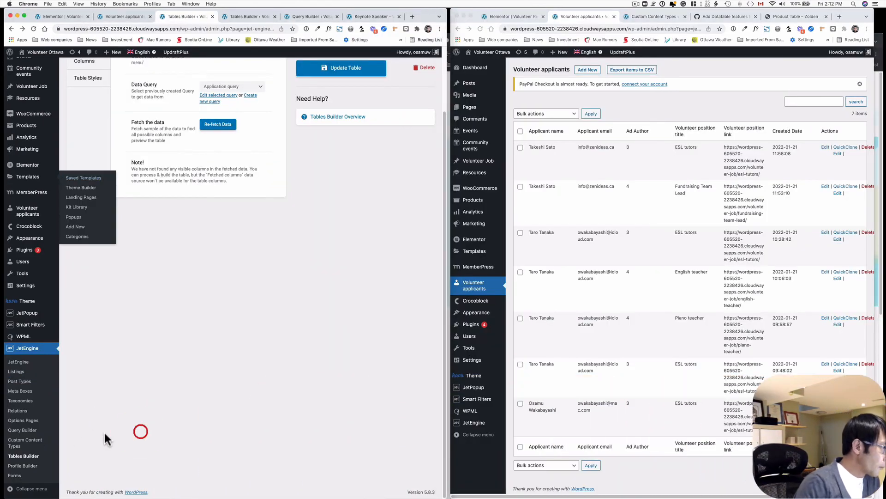
Open the Application query for editing in JetEngine's Query Builder
click(24, 431)
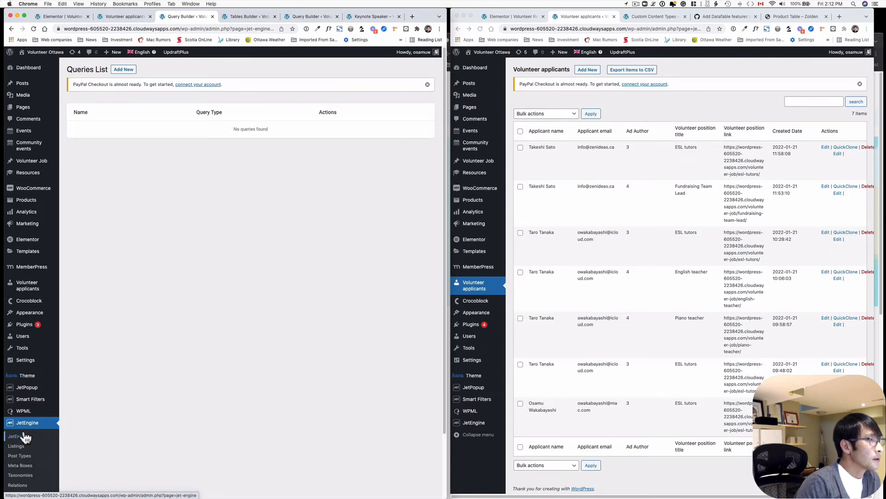
click(98, 131)
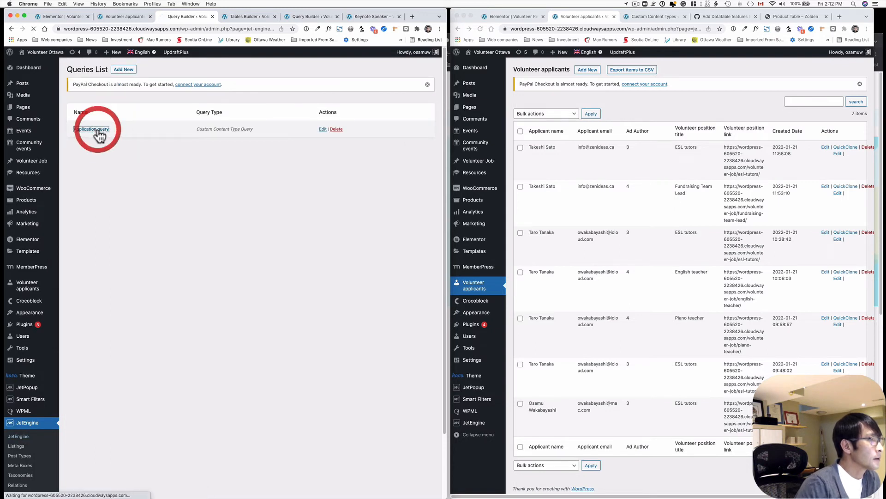
scroll(196, 274, down, 3)
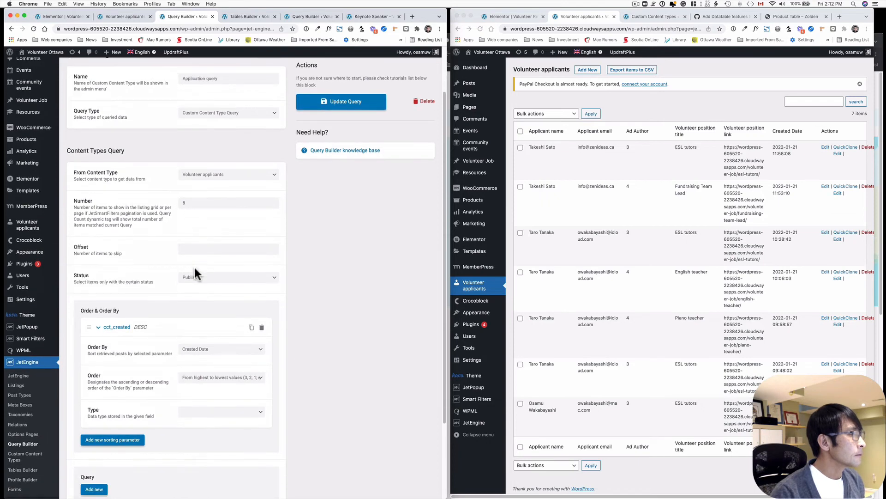
scroll(195, 274, down, 4)
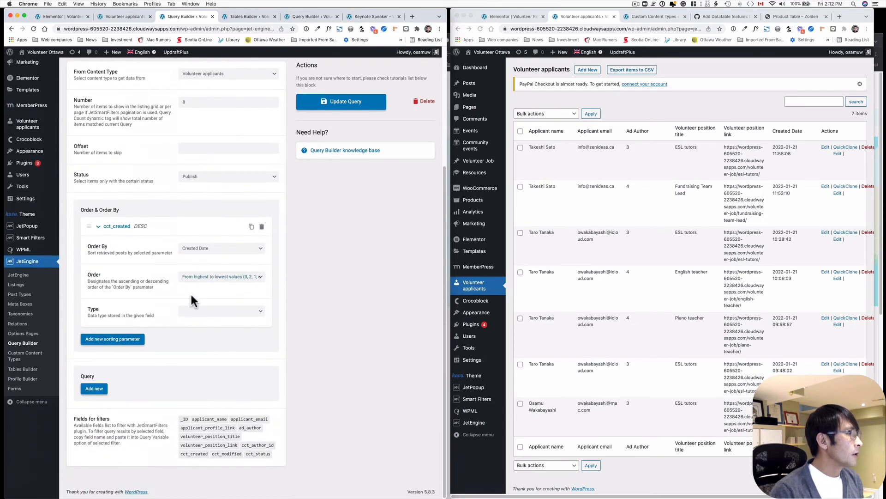
Add a query condition on the Ad Author field with the Equal (=) comparison
click(94, 388)
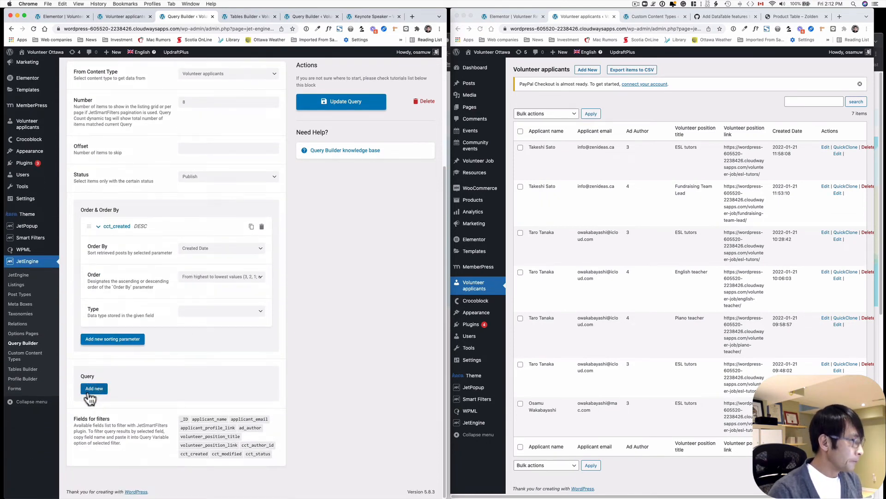
scroll(97, 387, down, 5)
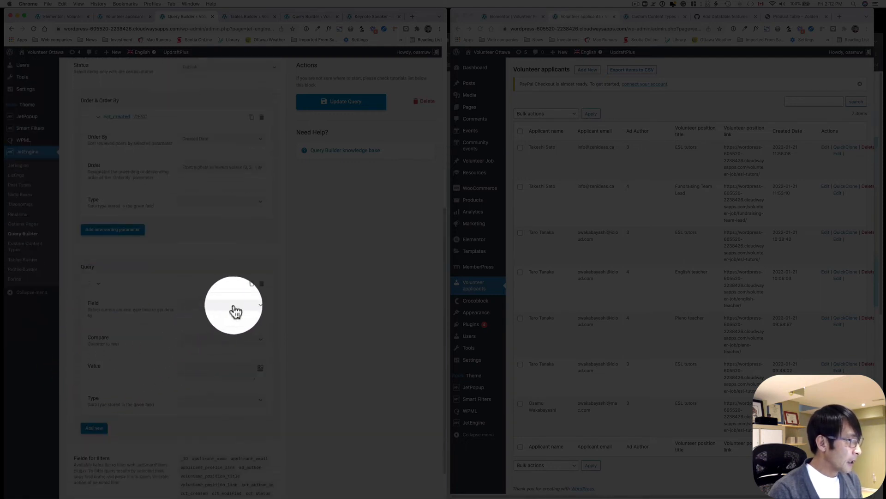
click(233, 309)
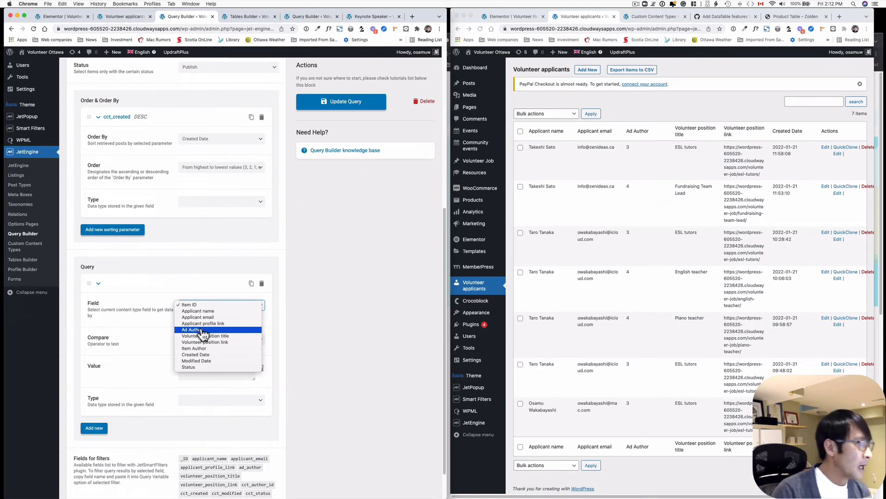
click(202, 330)
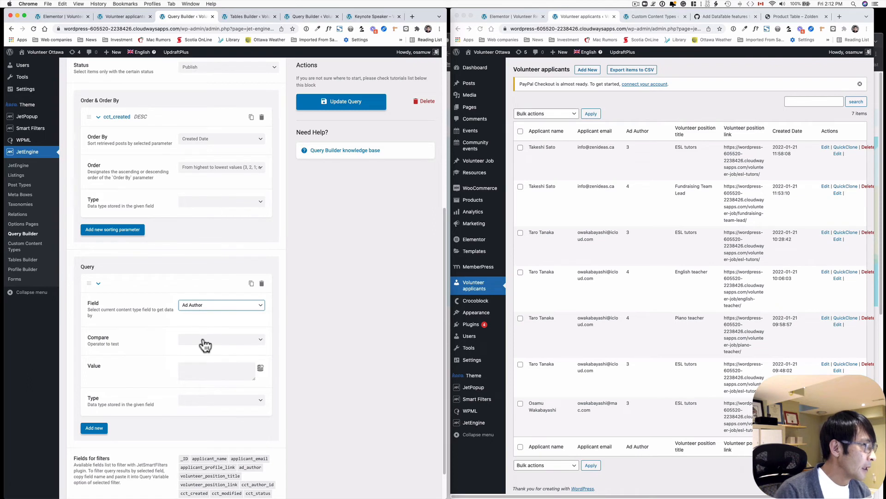
click(205, 346)
click(207, 349)
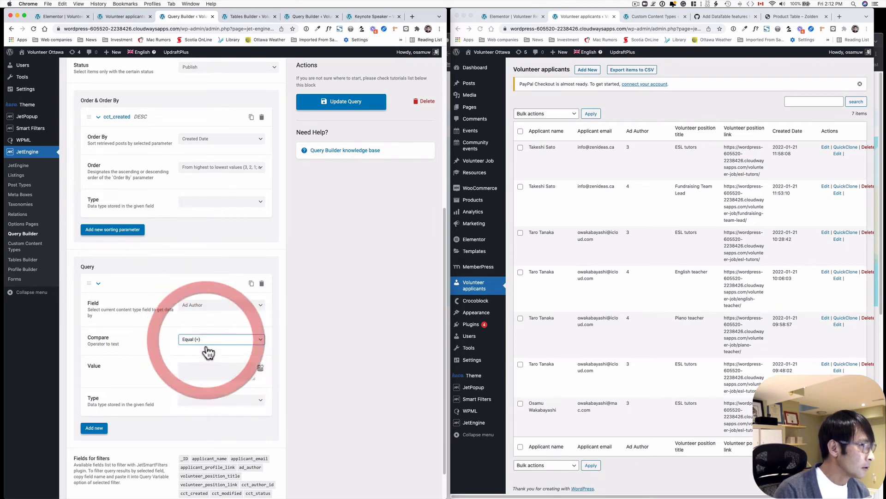
Set the Ad Author condition's value to the dynamic Current user ID
click(259, 368)
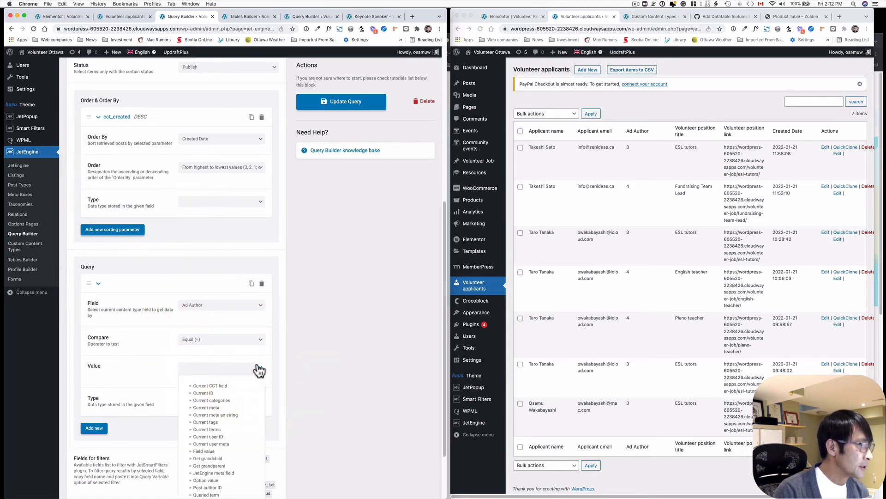
scroll(235, 395, down, 2)
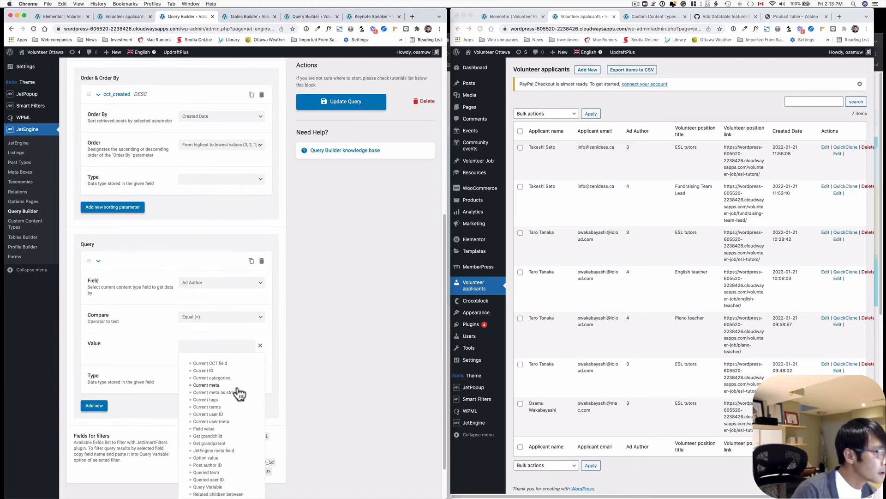
scroll(239, 394, down, 2)
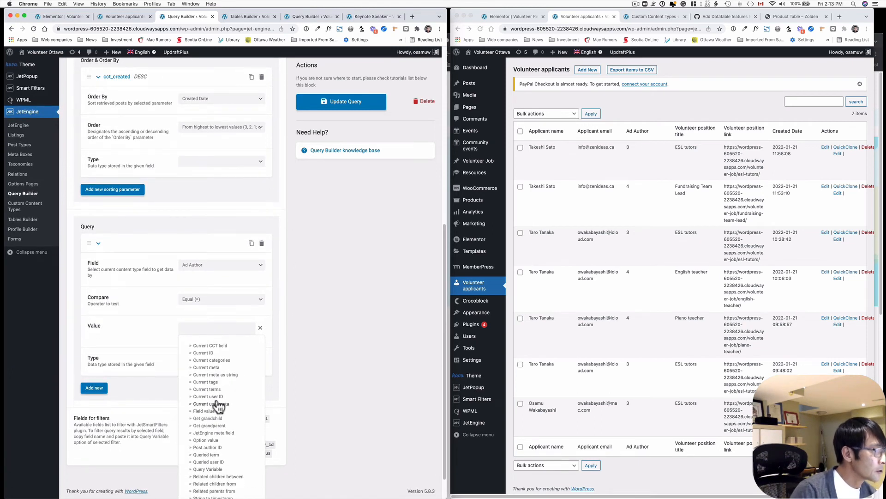
click(212, 397)
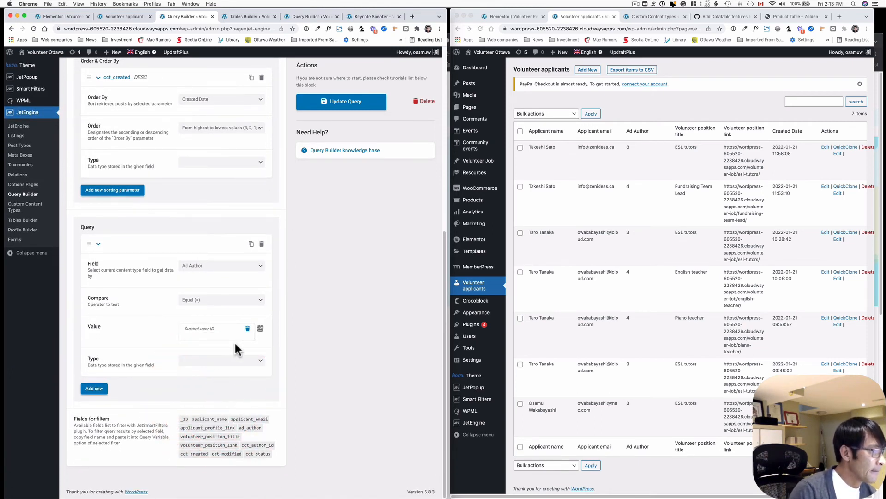
Bring the live Volunteer Report window over the query editor, enlarge it, and compare its applicant rows with the Ad Author condition
drag(885, 121, 260, 56)
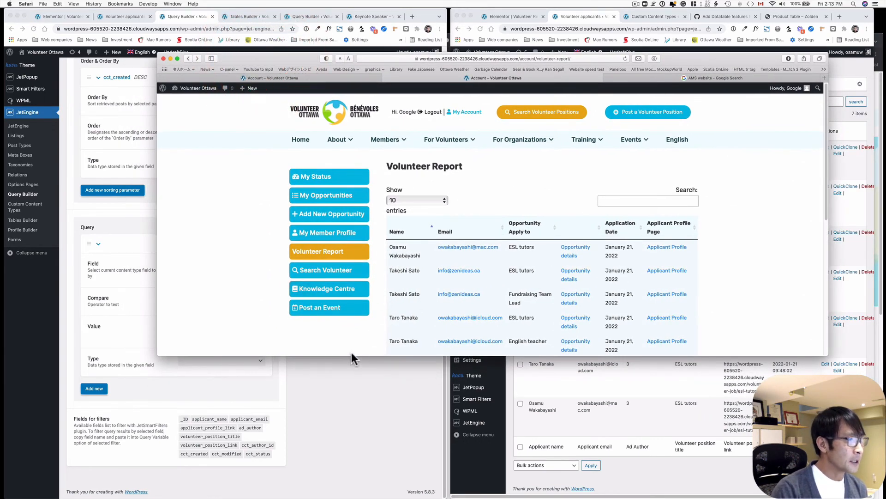
drag(351, 353, 359, 387)
scroll(352, 328, up, 10)
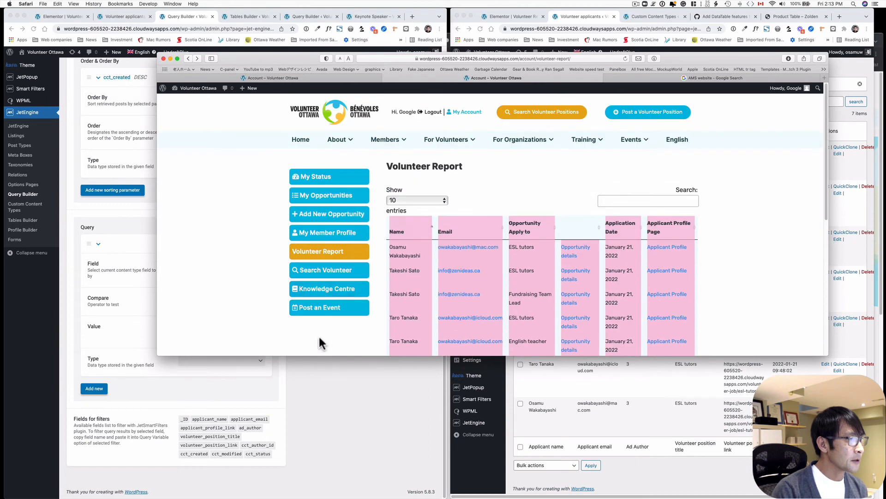
click(339, 333)
drag(357, 355, 367, 426)
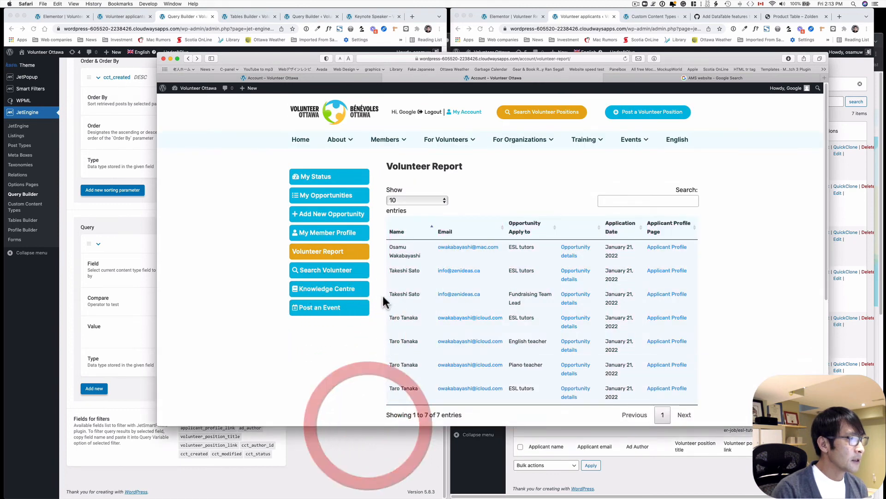
click(128, 278)
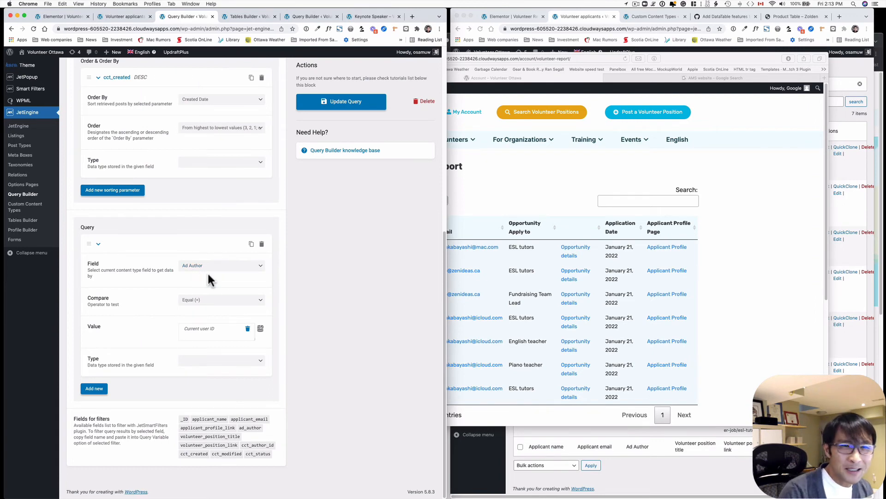
click(670, 167)
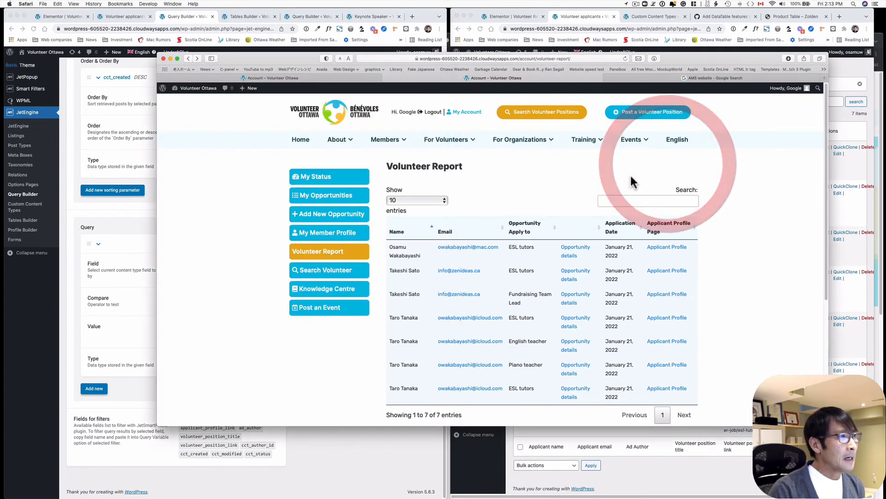
Move the live report window out of the way and update the Application query with its new condition
drag(302, 67, 885, 115)
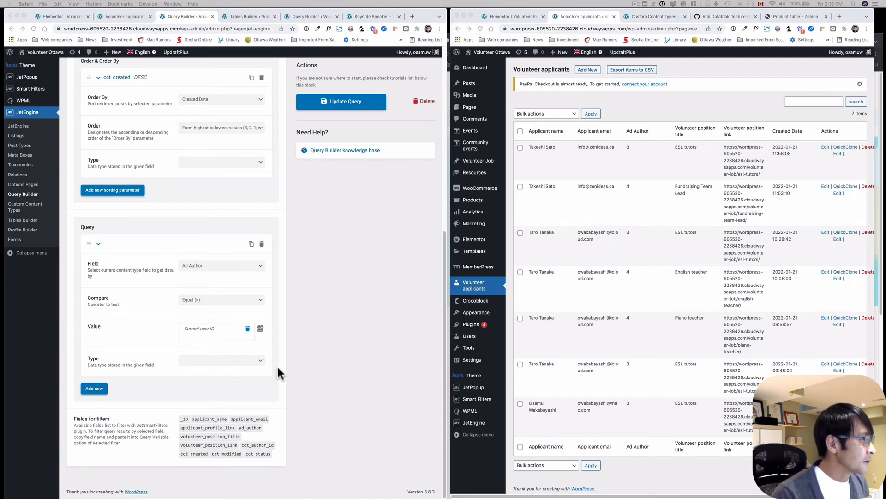
click(345, 104)
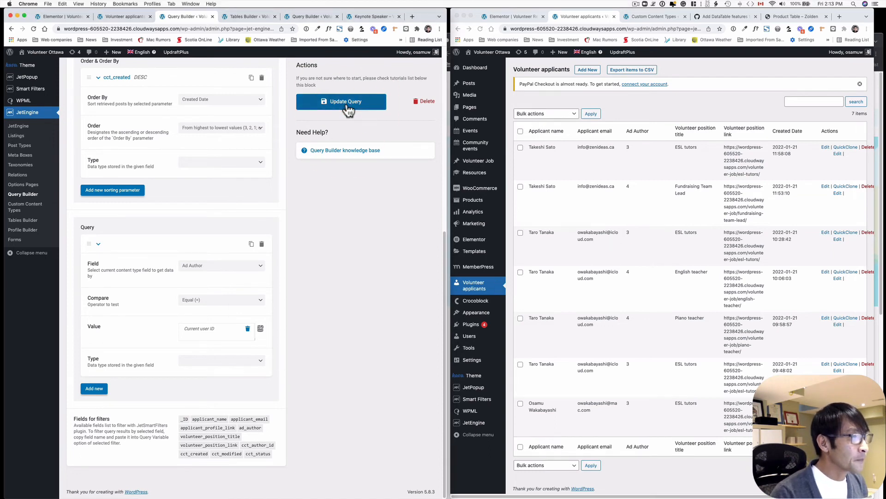
click(346, 106)
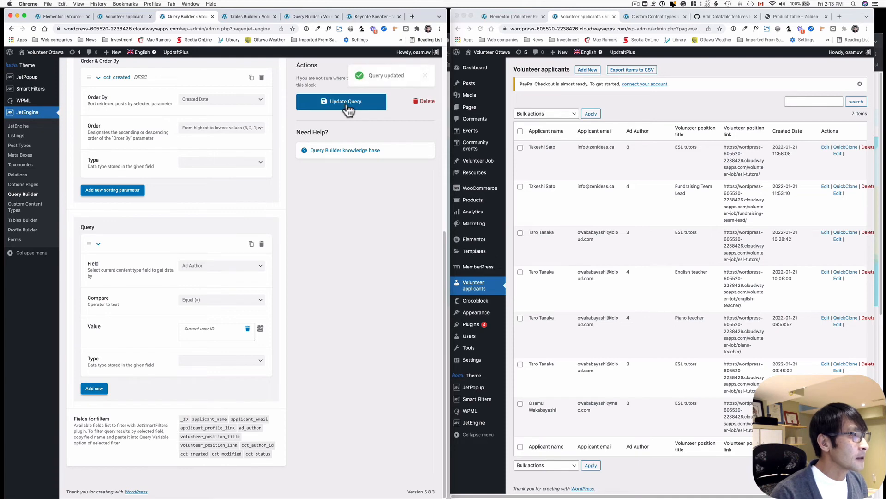
Turn on the results preview for the Application query and check what it returns
scroll(343, 284, up, 10)
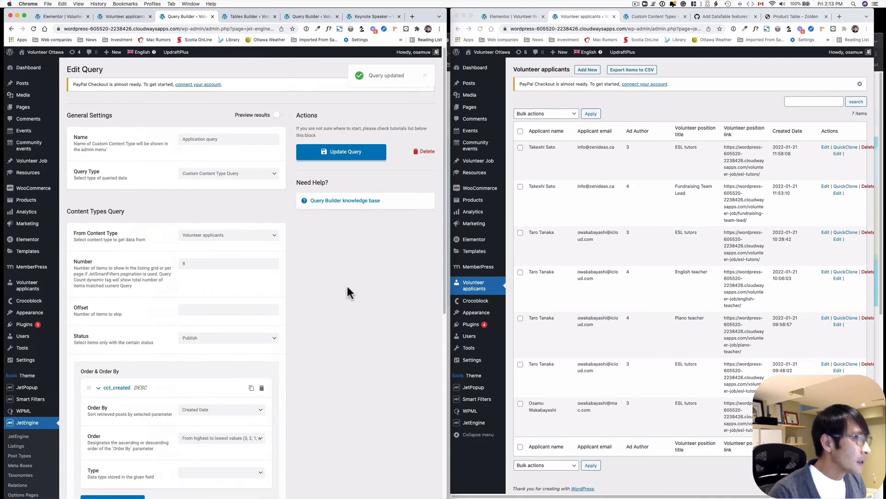
click(277, 116)
scroll(359, 317, down, 2)
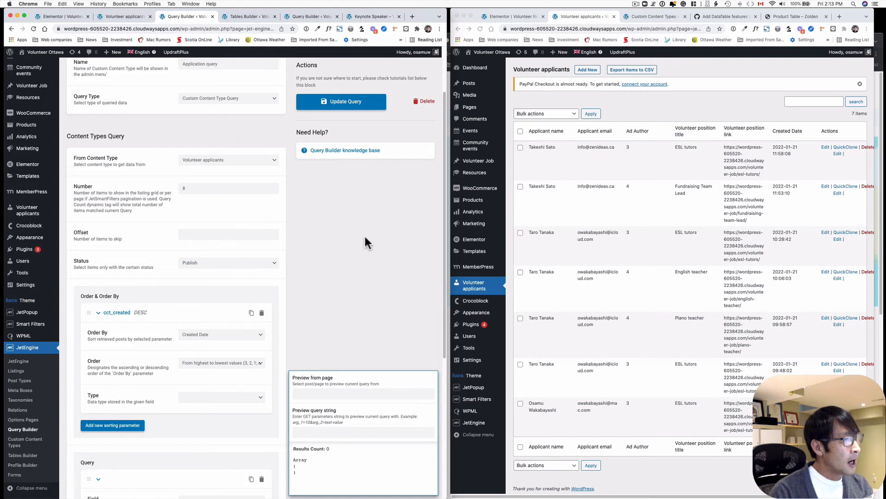
click(347, 248)
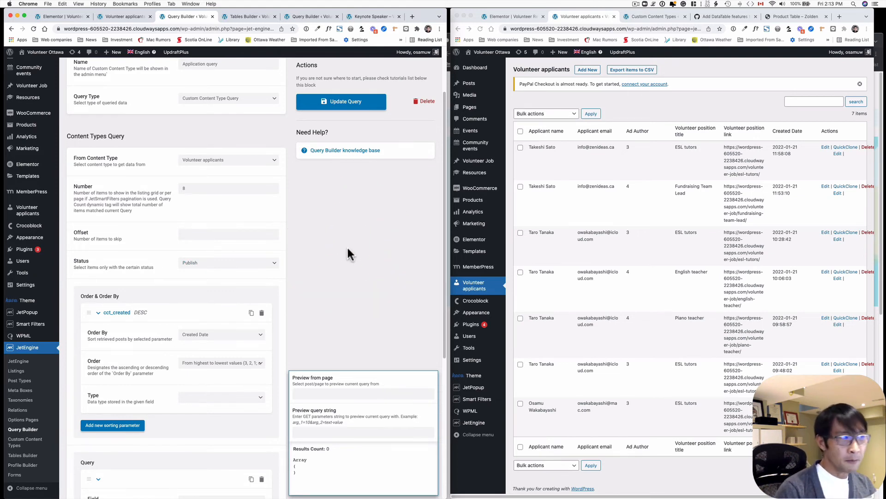
click(358, 266)
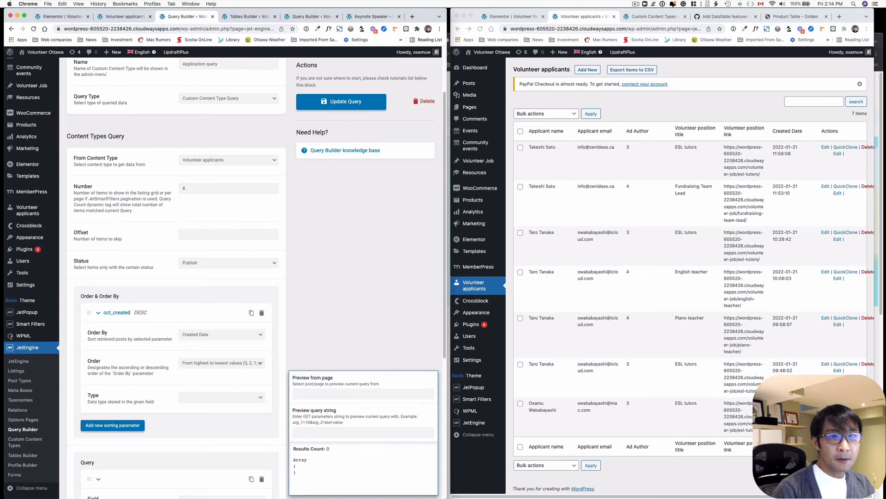
Bring the live Volunteer Report window over the query editor, enlarge it, and reload the report to check the filtered applicants
drag(885, 120, 214, 30)
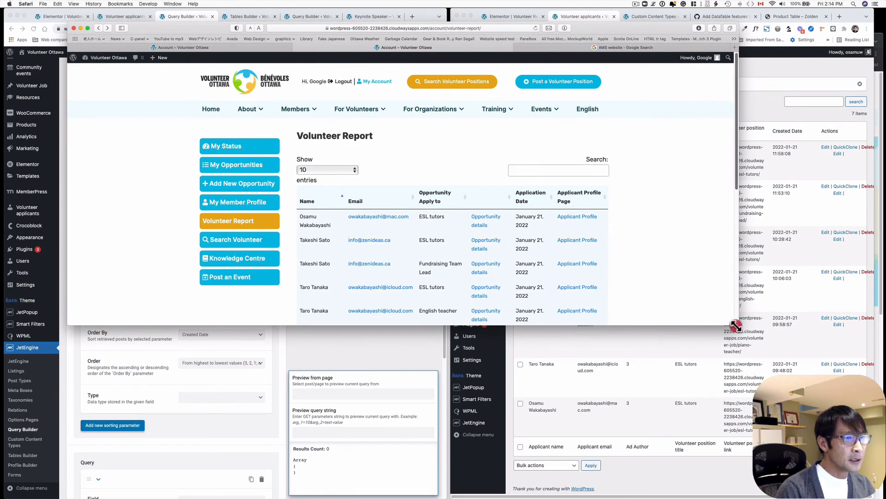
drag(737, 325, 820, 482)
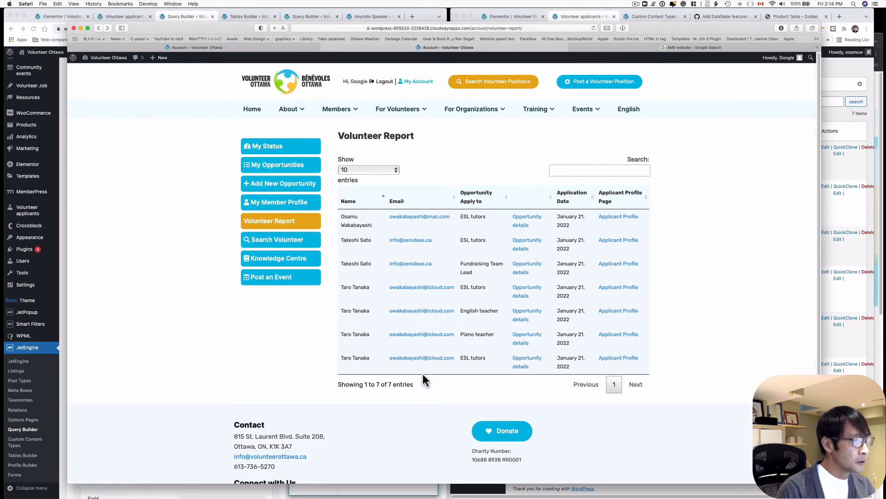
click(593, 28)
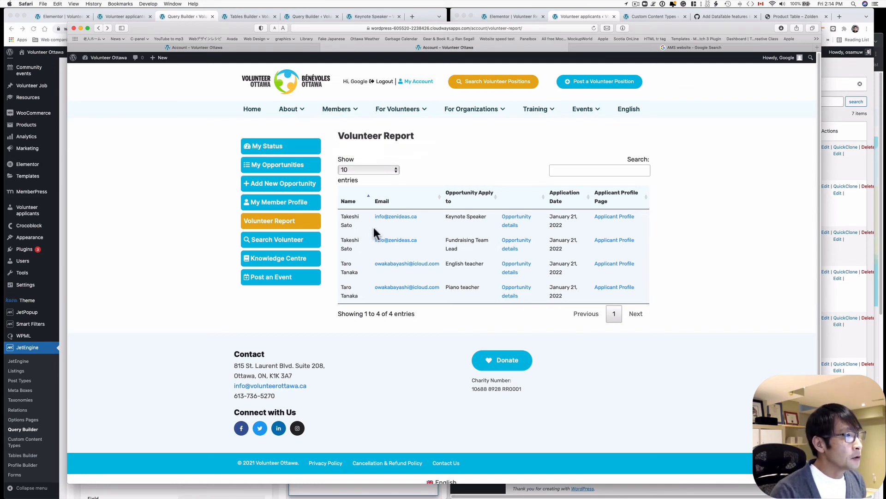
In the incognito window, log out of the current member account, log in as Apple, and check that account's Volunteer Report
click(877, 37)
drag(874, 37, 540, 26)
drag(552, 377, 722, 353)
scroll(390, 126, up, 5)
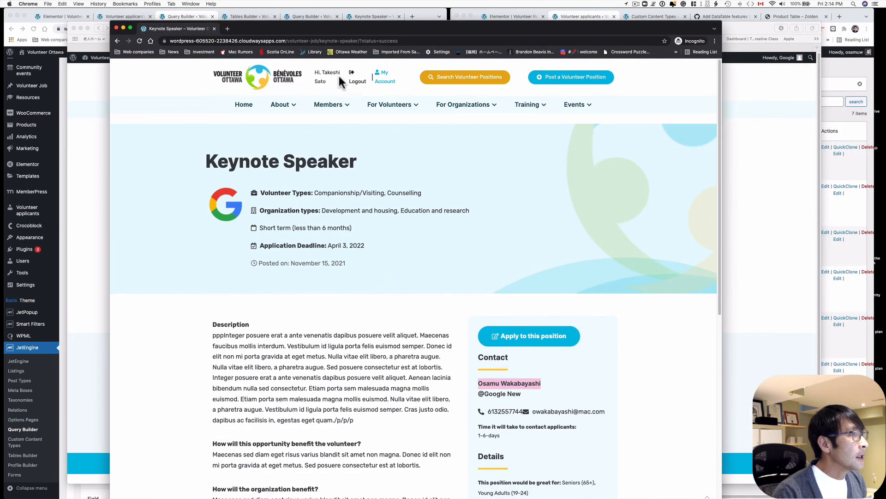
click(360, 83)
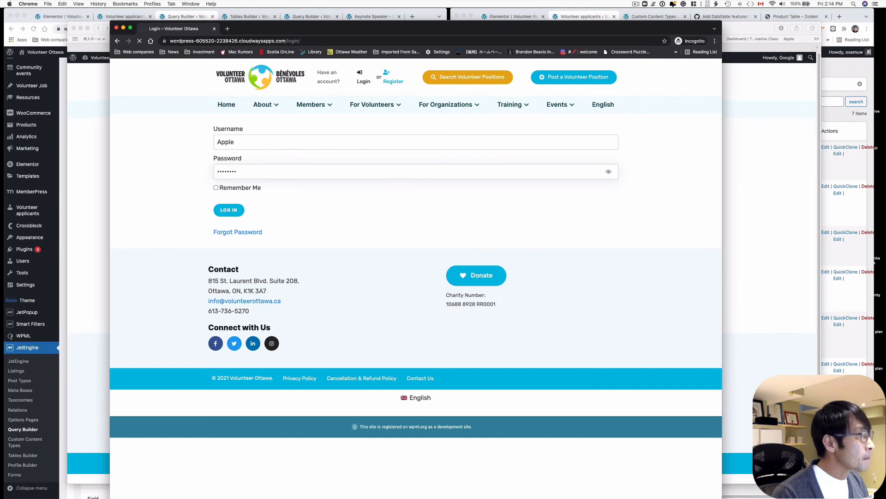
click(260, 228)
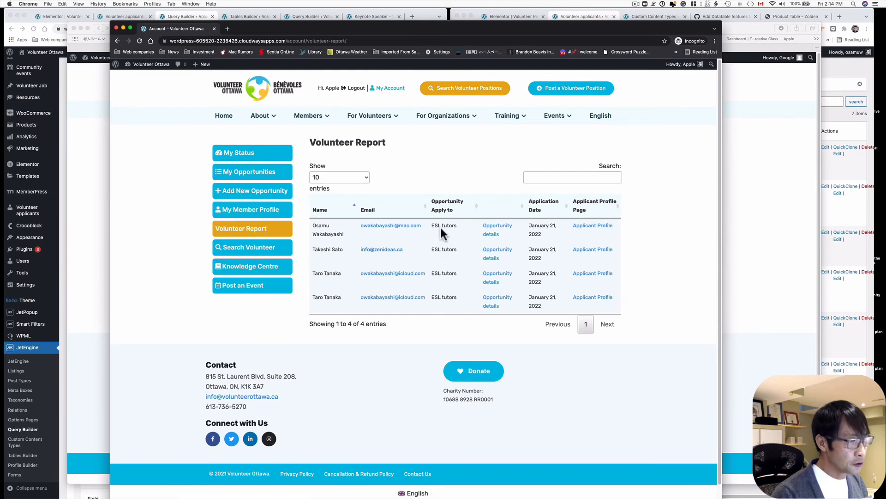
drag(434, 227, 458, 230)
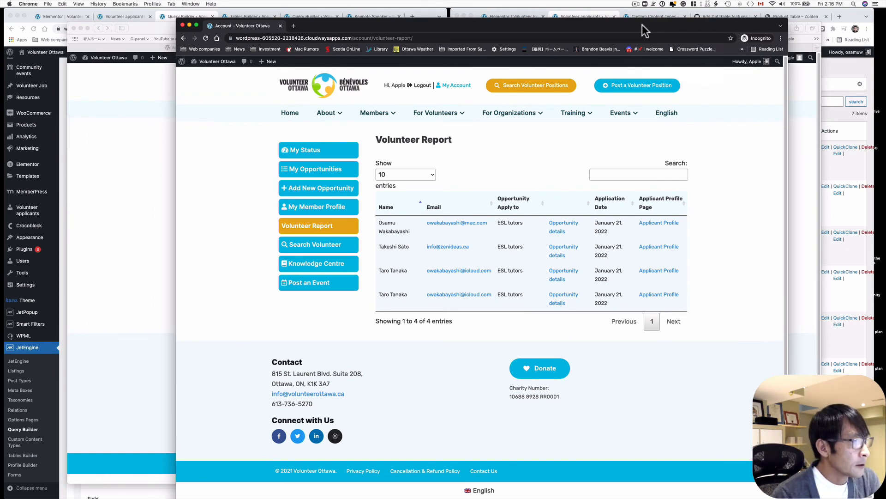
Test the report table's entries-per-page options and search it by an applicant's first name, by "esl", and by a surname
click(432, 175)
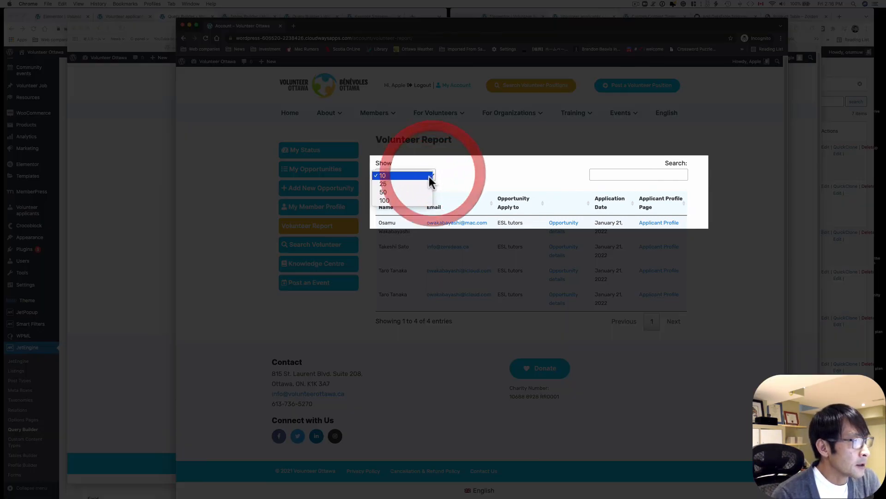
click(614, 174)
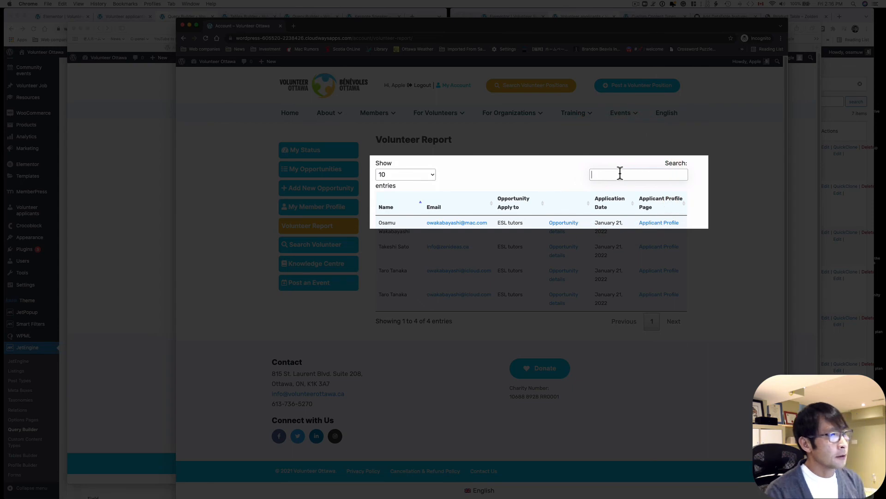
text(taro)
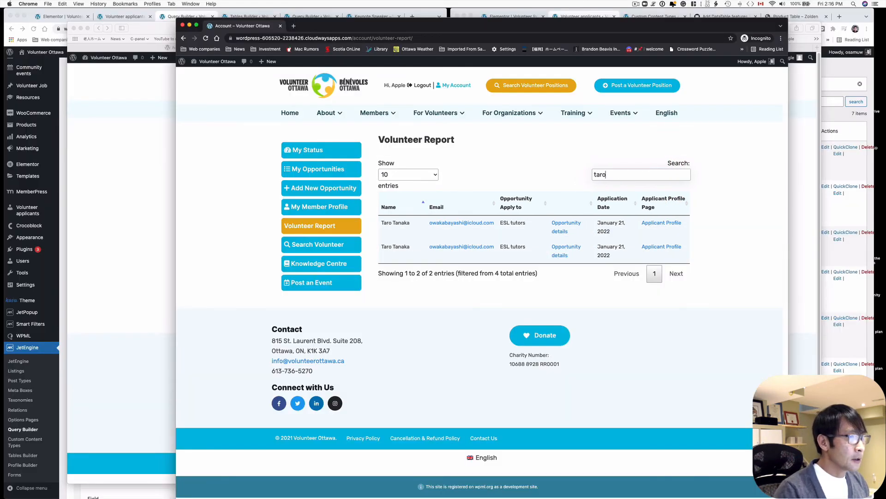
drag(616, 175, 564, 176)
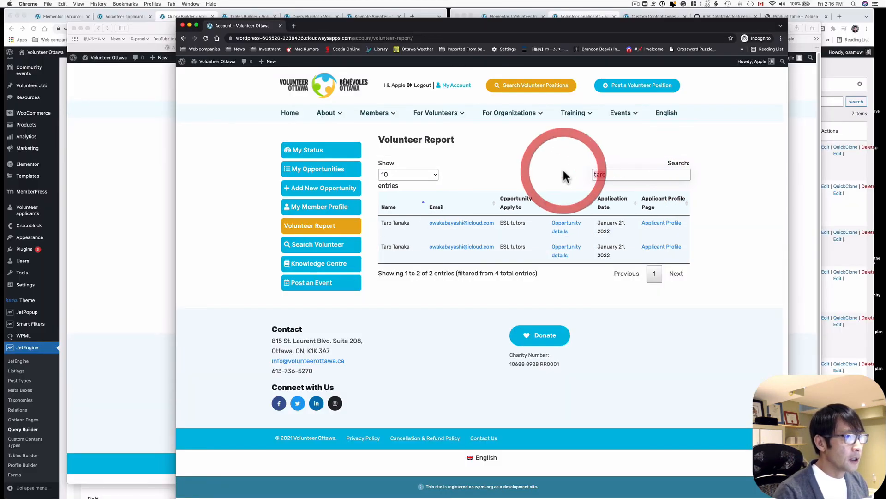
text(esl)
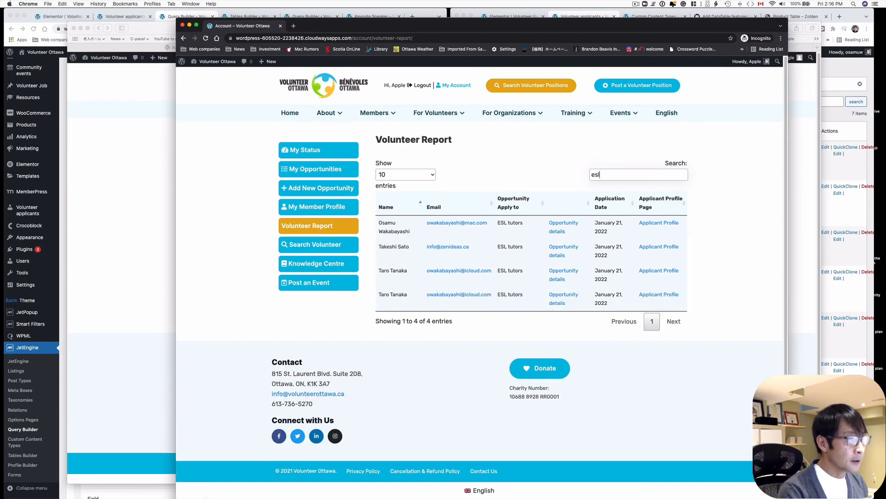
drag(608, 175, 575, 174)
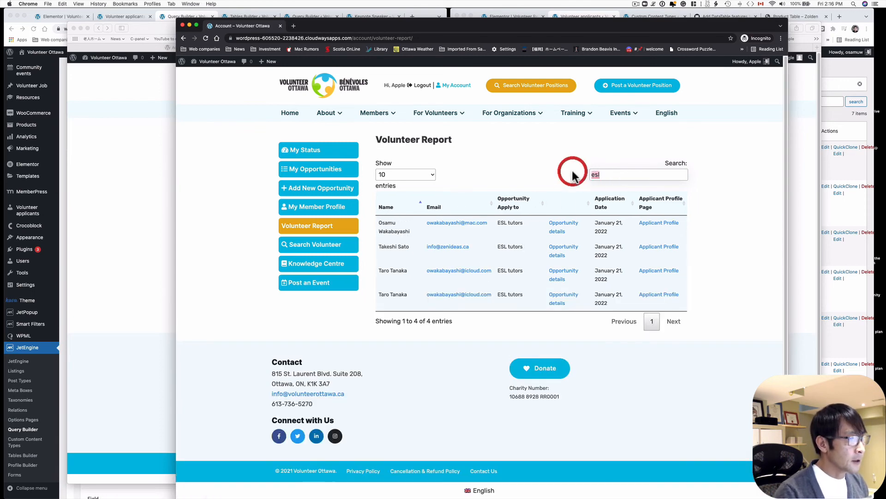
text(sato)
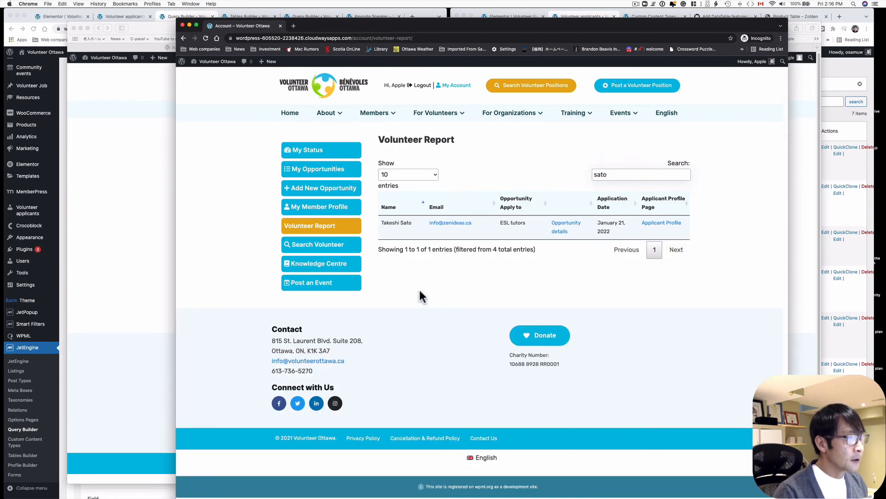
drag(613, 175, 566, 172)
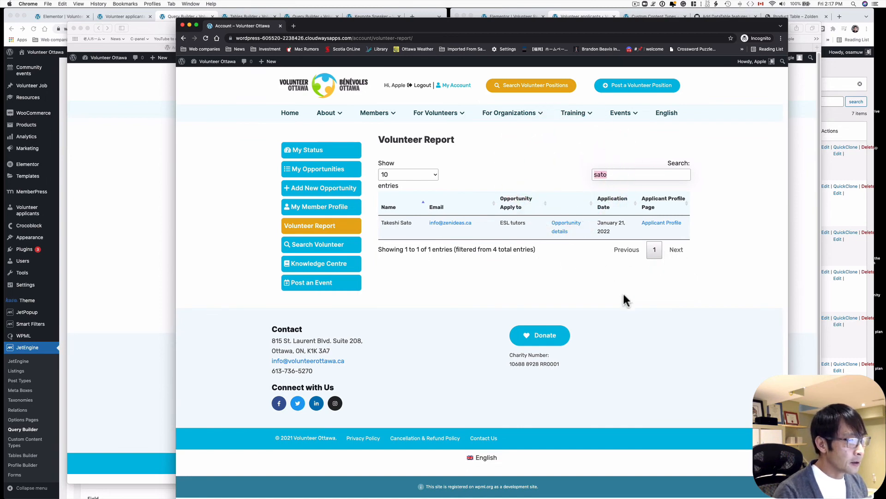
click(739, 220)
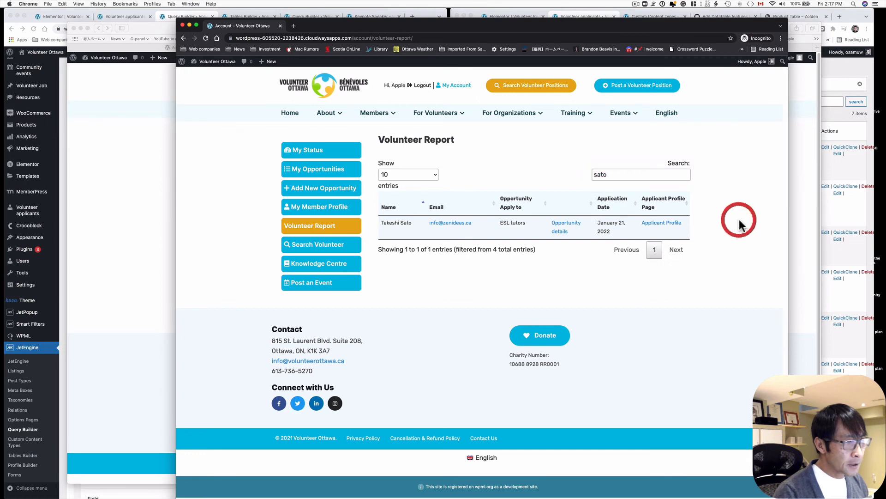
Enlarge the YouTube window, open the author's channel, then open and pause the "Add DataTables to CrocoBlock JetEngine Table Builder" video
drag(885, 127, 385, 20)
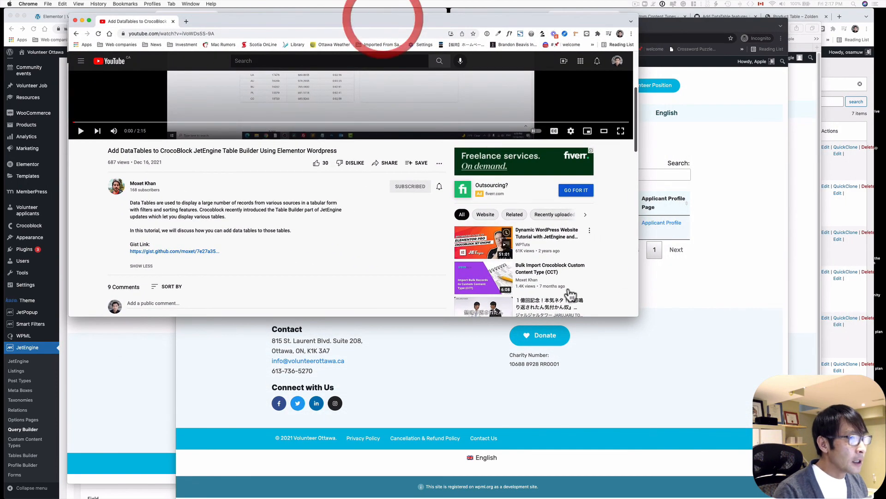
drag(641, 318, 794, 461)
click(178, 329)
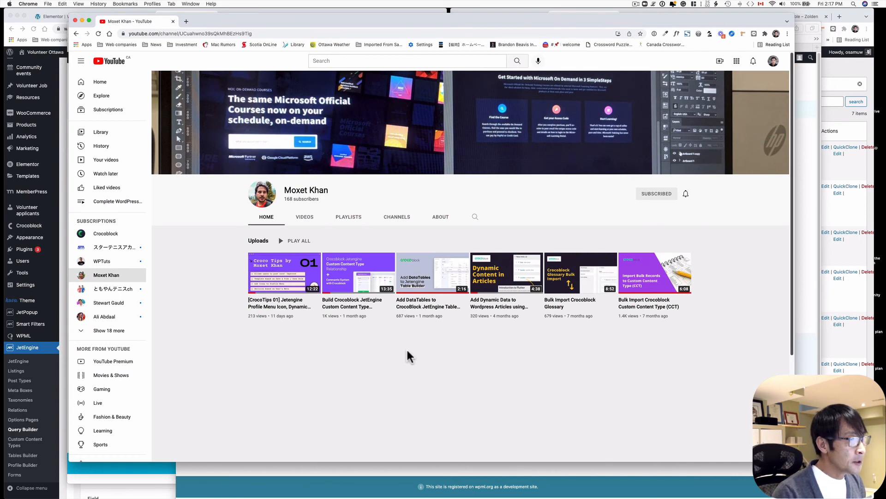
click(441, 289)
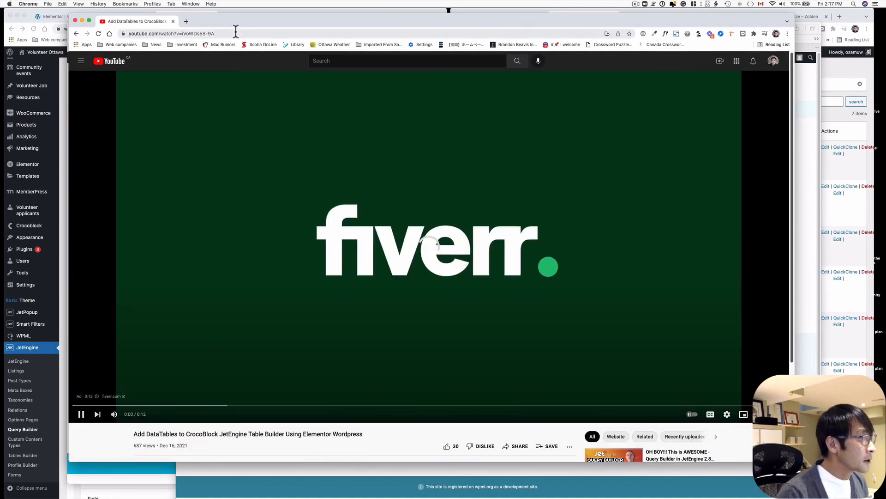
drag(235, 33, 145, 34)
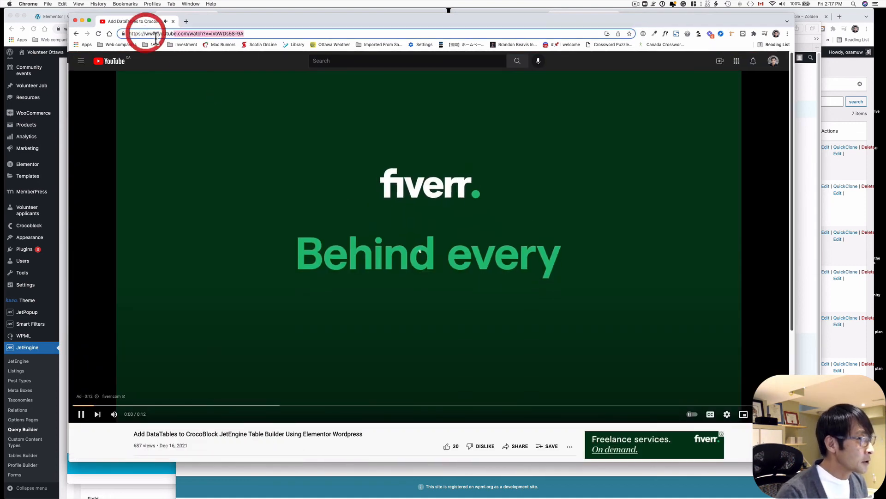
click(81, 414)
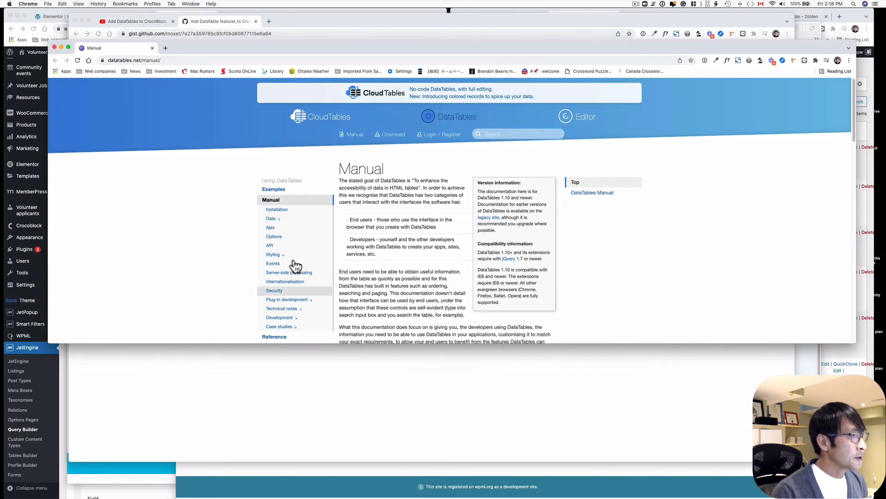
Browse the Examples index on datatables.net, then move that window out of the way
click(276, 191)
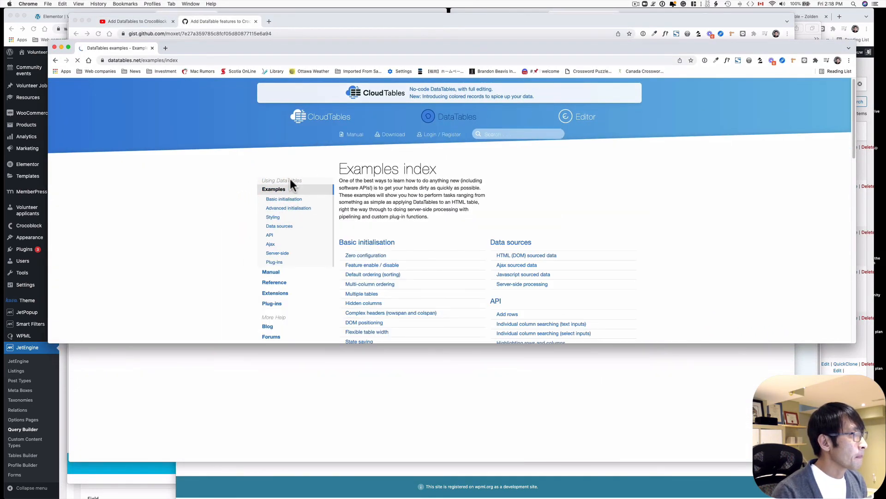
scroll(327, 242, down, 4)
scroll(327, 242, down, 4)
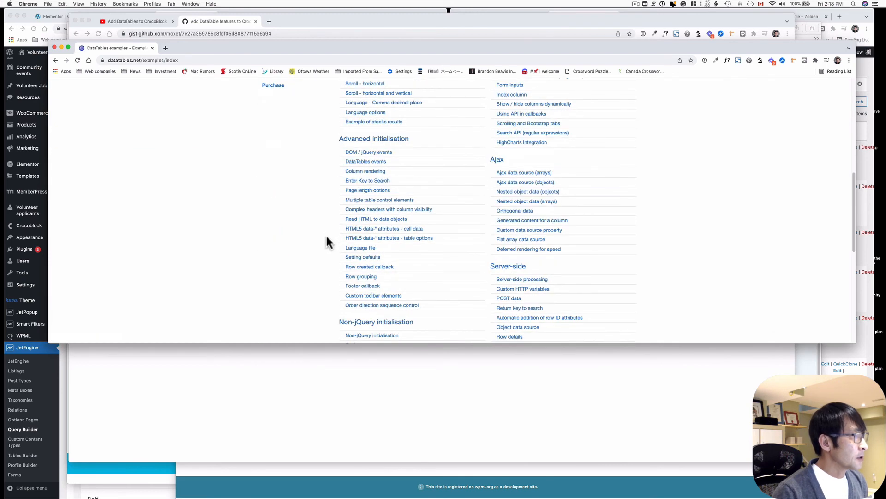
click(115, 60)
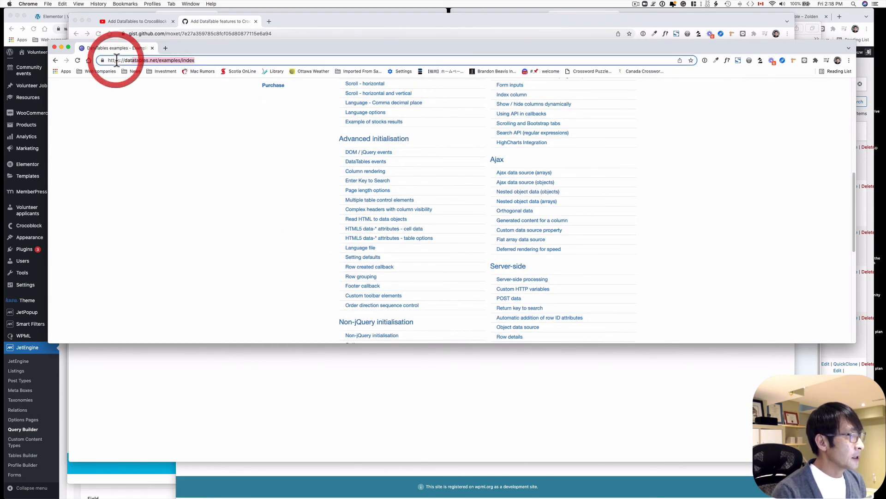
drag(218, 45, 885, 201)
Copy the full DataTables stylesheet and script code from gistfile1.txt in the GitHub gist
click(298, 185)
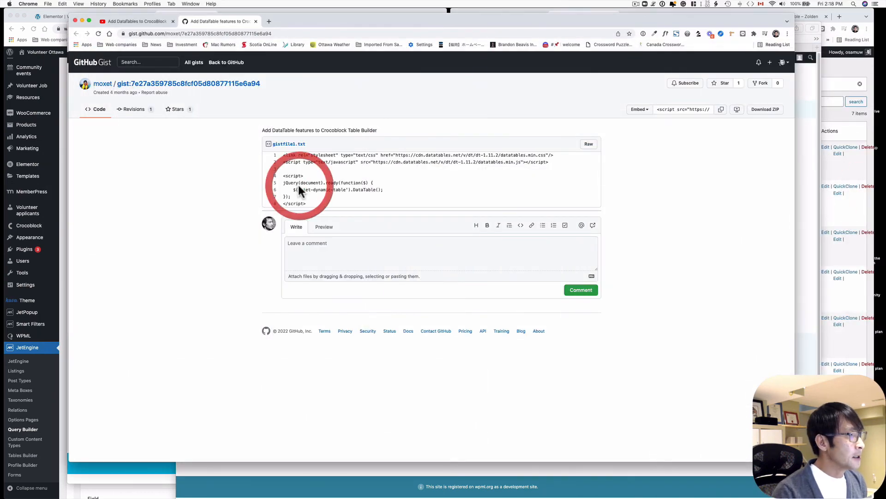
click(316, 203)
drag(317, 205, 278, 155)
key(super+c)
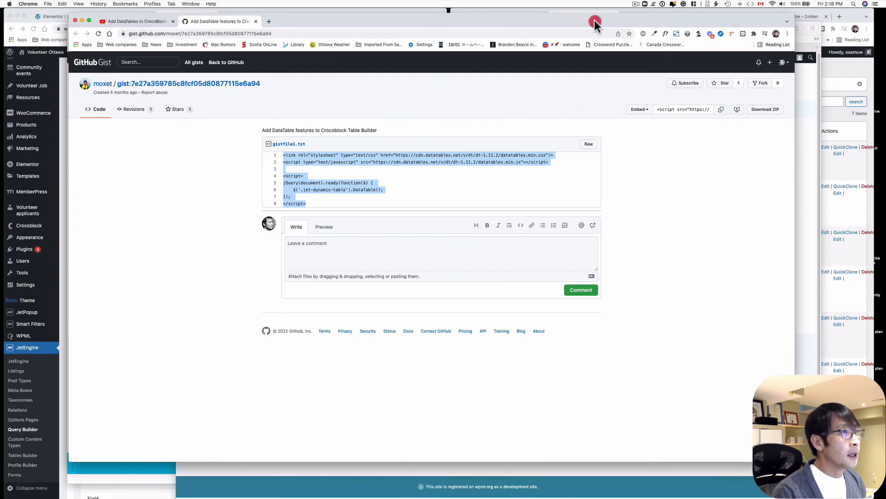
Return to the Volunteer Report page in Elementor and add an HTML widget directly above the dynamic table
drag(594, 24, 613, 27)
click(43, 342)
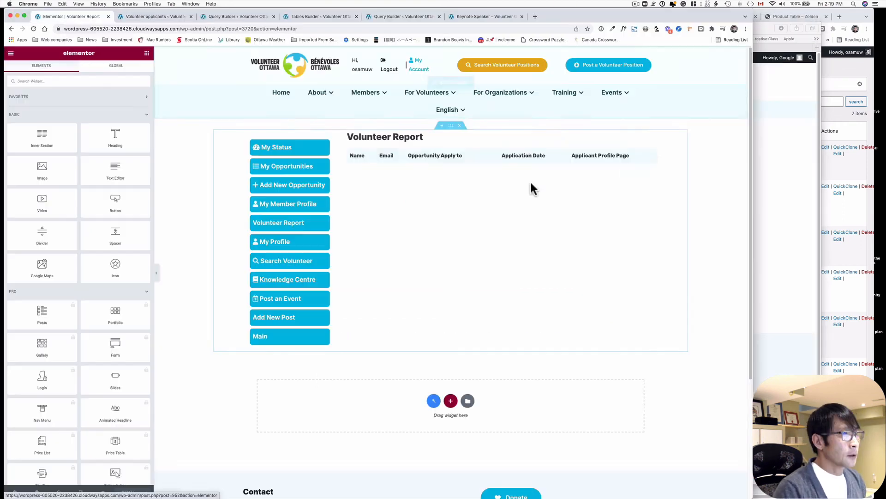
click(654, 153)
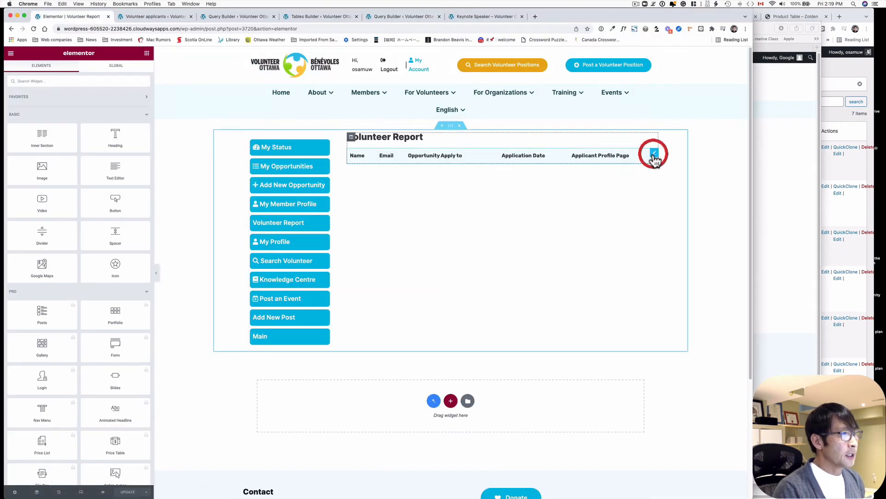
click(146, 54)
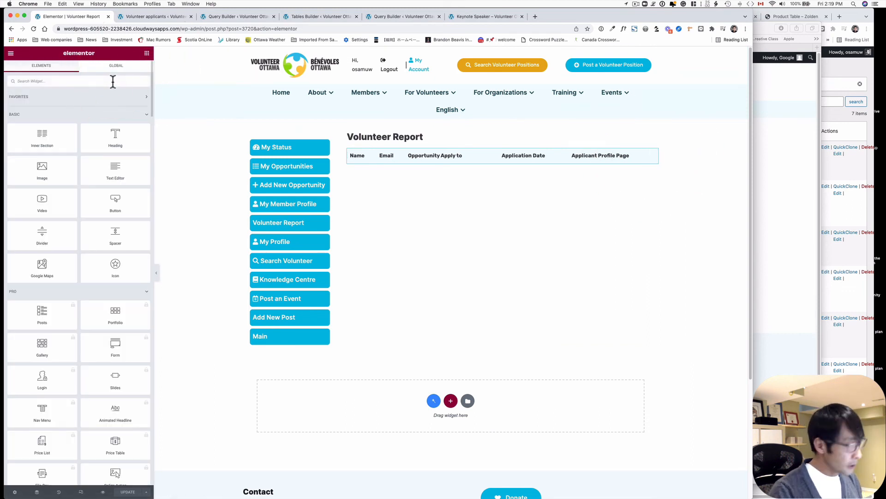
click(112, 82)
text(html)
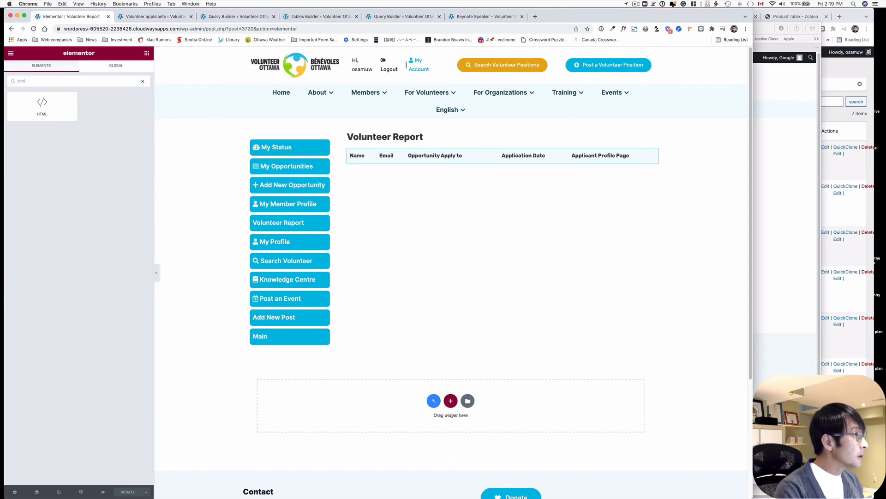
drag(41, 108, 434, 158)
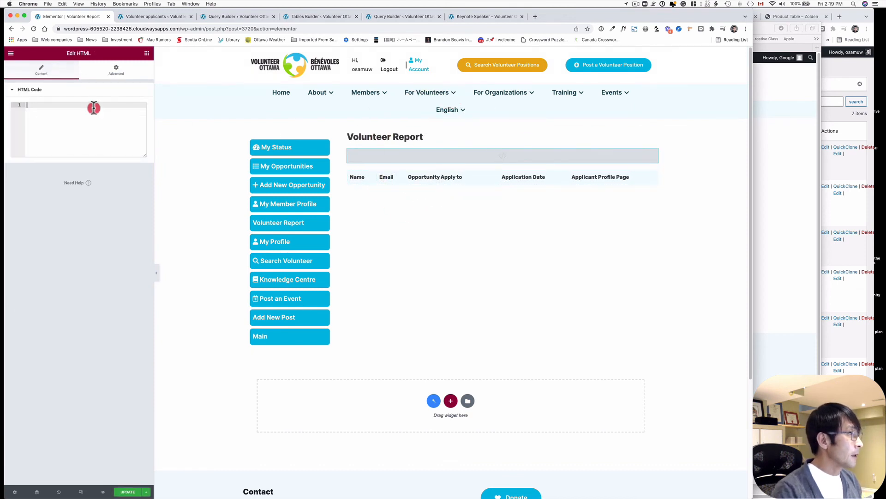
Paste the copied DataTables stylesheet and script code into the HTML widget and update the Volunteer Report page
key(super+v)
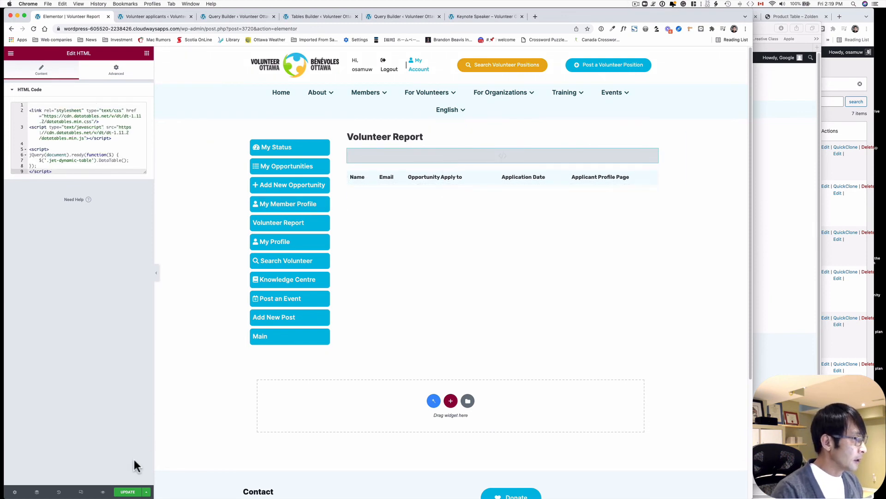
click(131, 490)
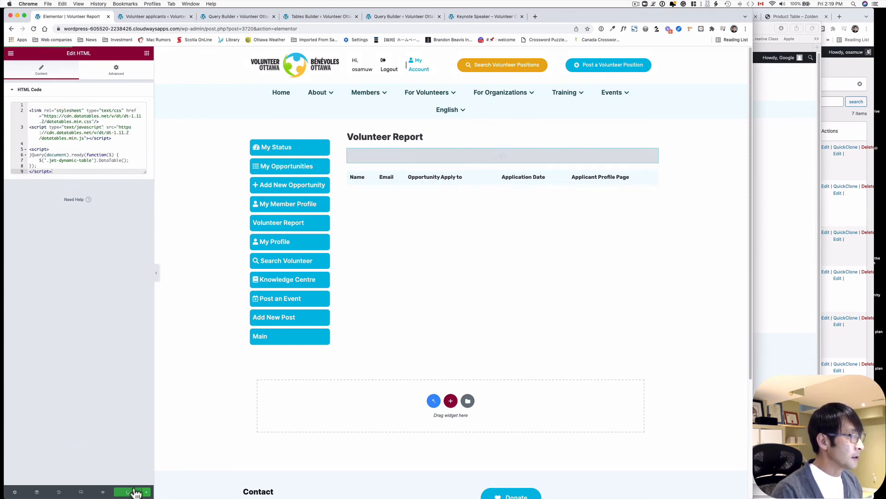
Reload the live Volunteer Report page in Safari and test the entries-per-page selector and sorting by opportunity and application date
click(780, 248)
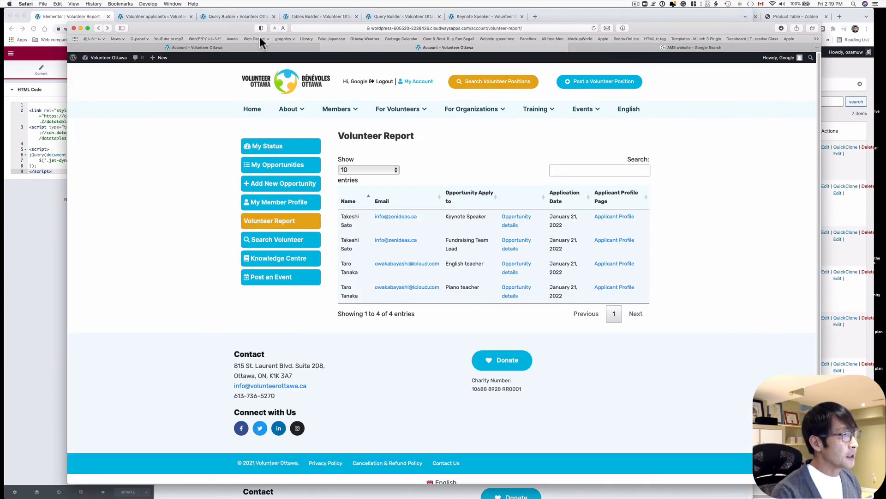
click(594, 29)
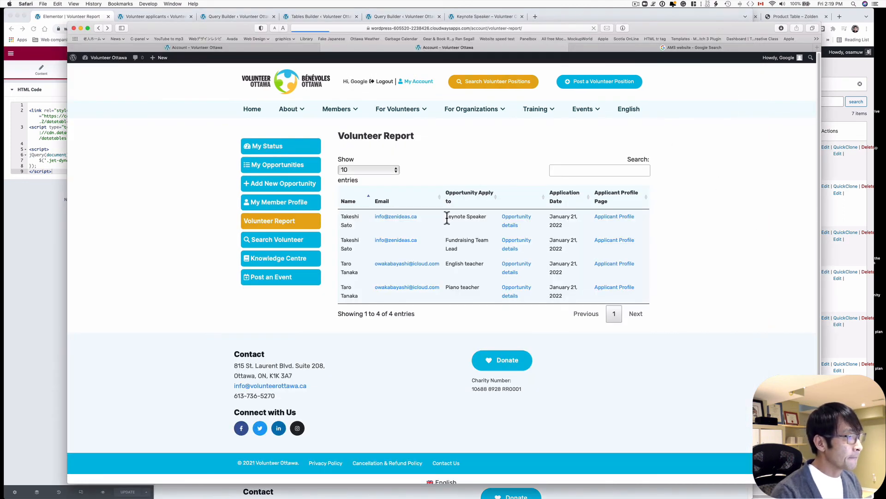
click(355, 171)
click(355, 172)
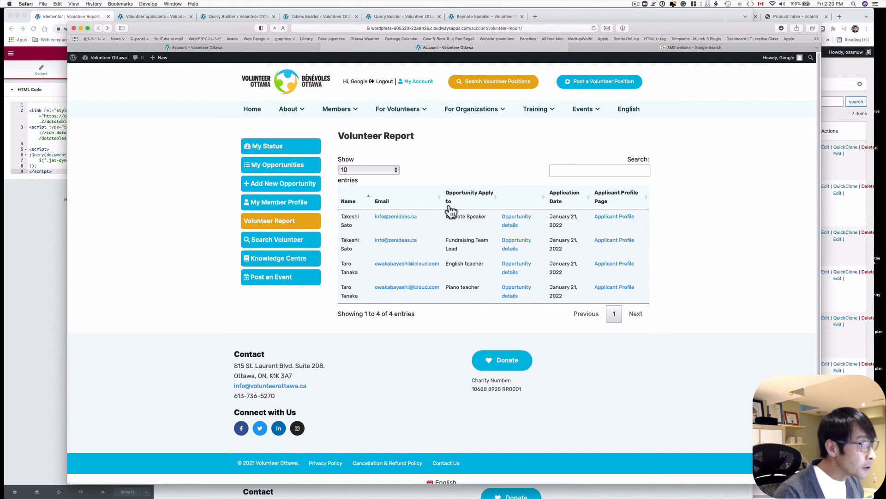
click(501, 201)
click(499, 203)
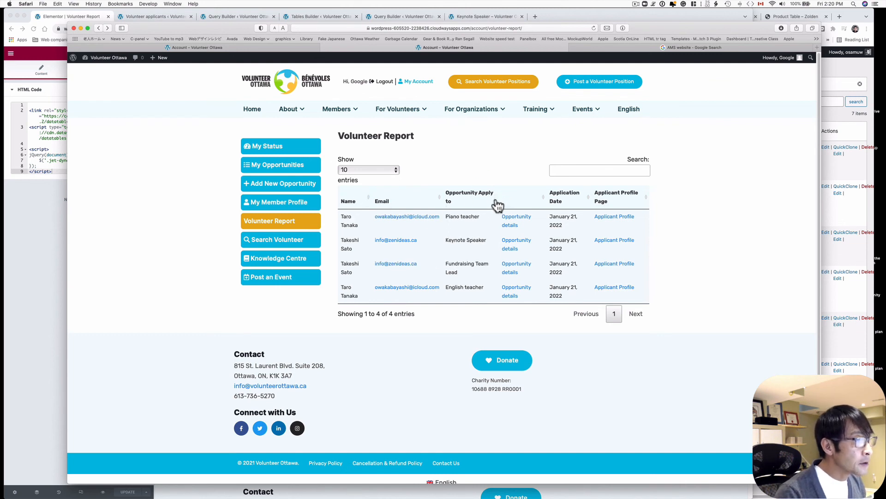
click(497, 203)
click(548, 201)
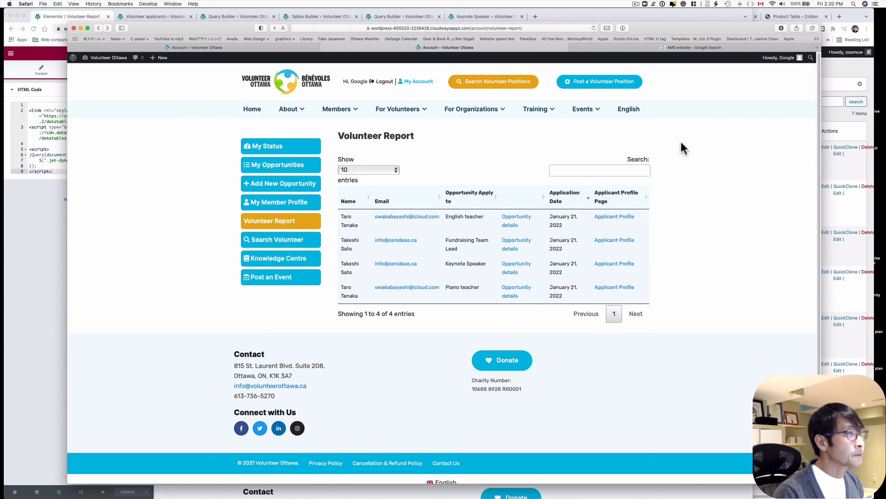
Switch to Keynote to view the users, custom post type and custom content type diagram
key(super+Tab)
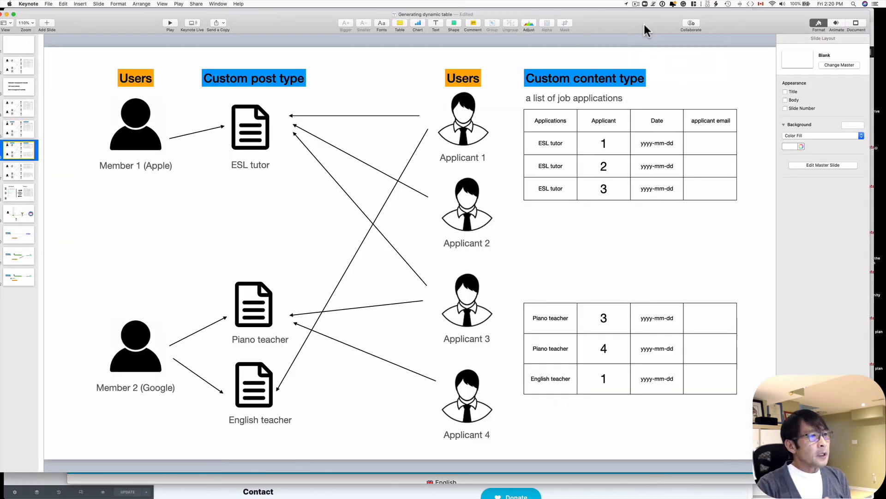